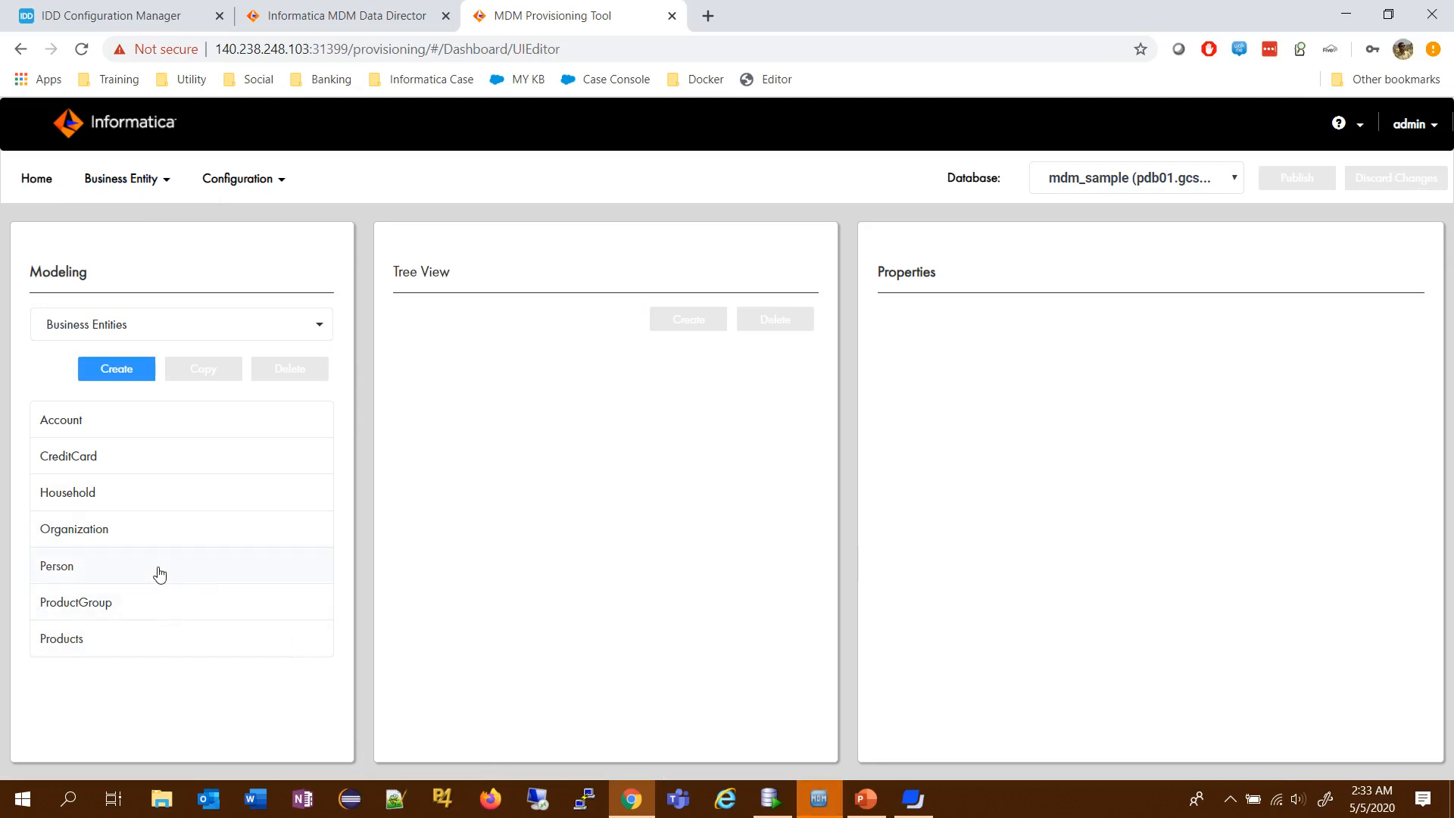
- Open the Person business entity from the list of modeled business entities
click(160, 575)
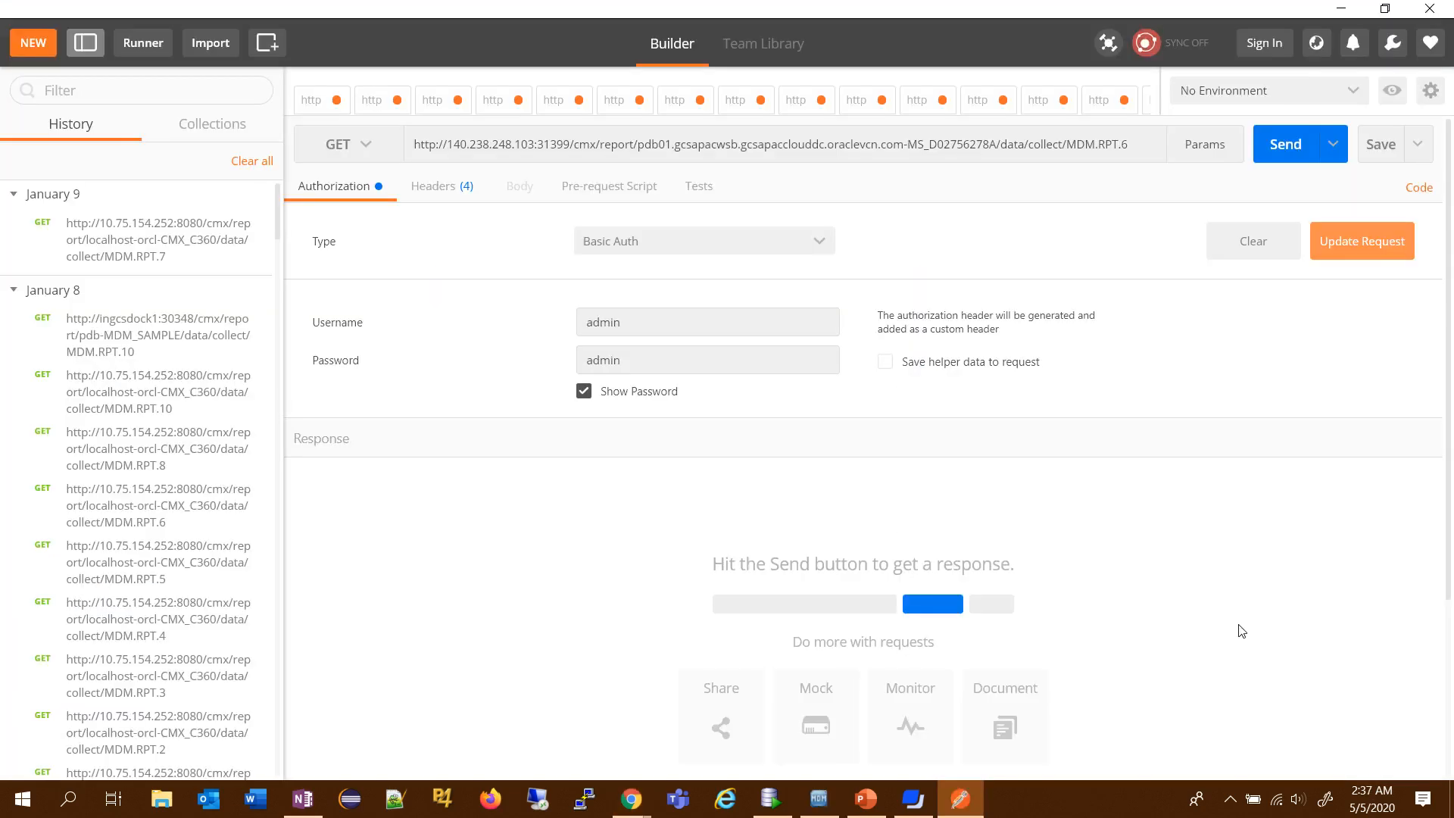
- Switch to Oracle SQL Developer, add the query "select * from c_repos_rpt_config;" below the existing statement, and run it
click(769, 801)
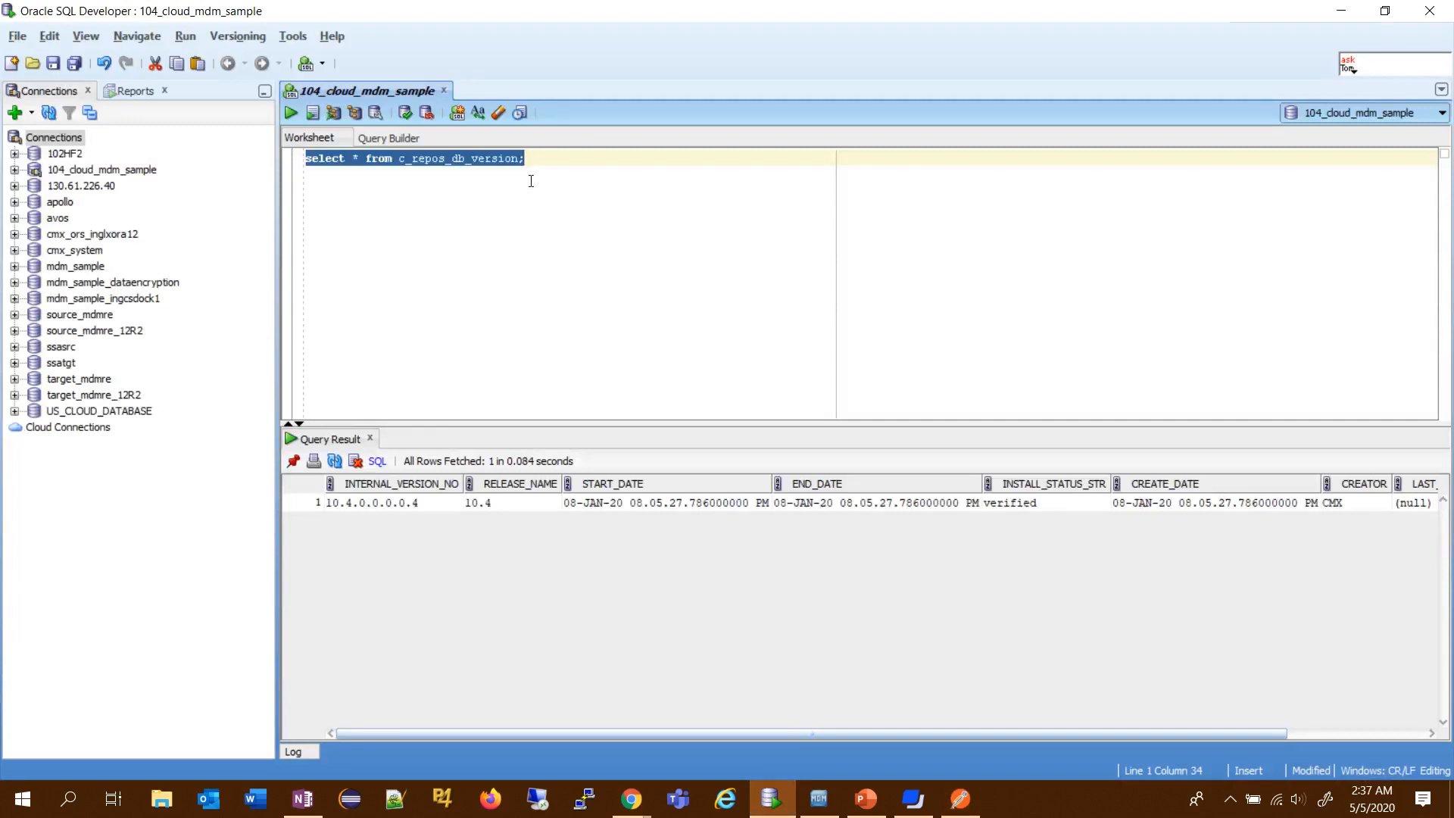
click(550, 157)
key(Return)
key(Return)
text(select * from c)
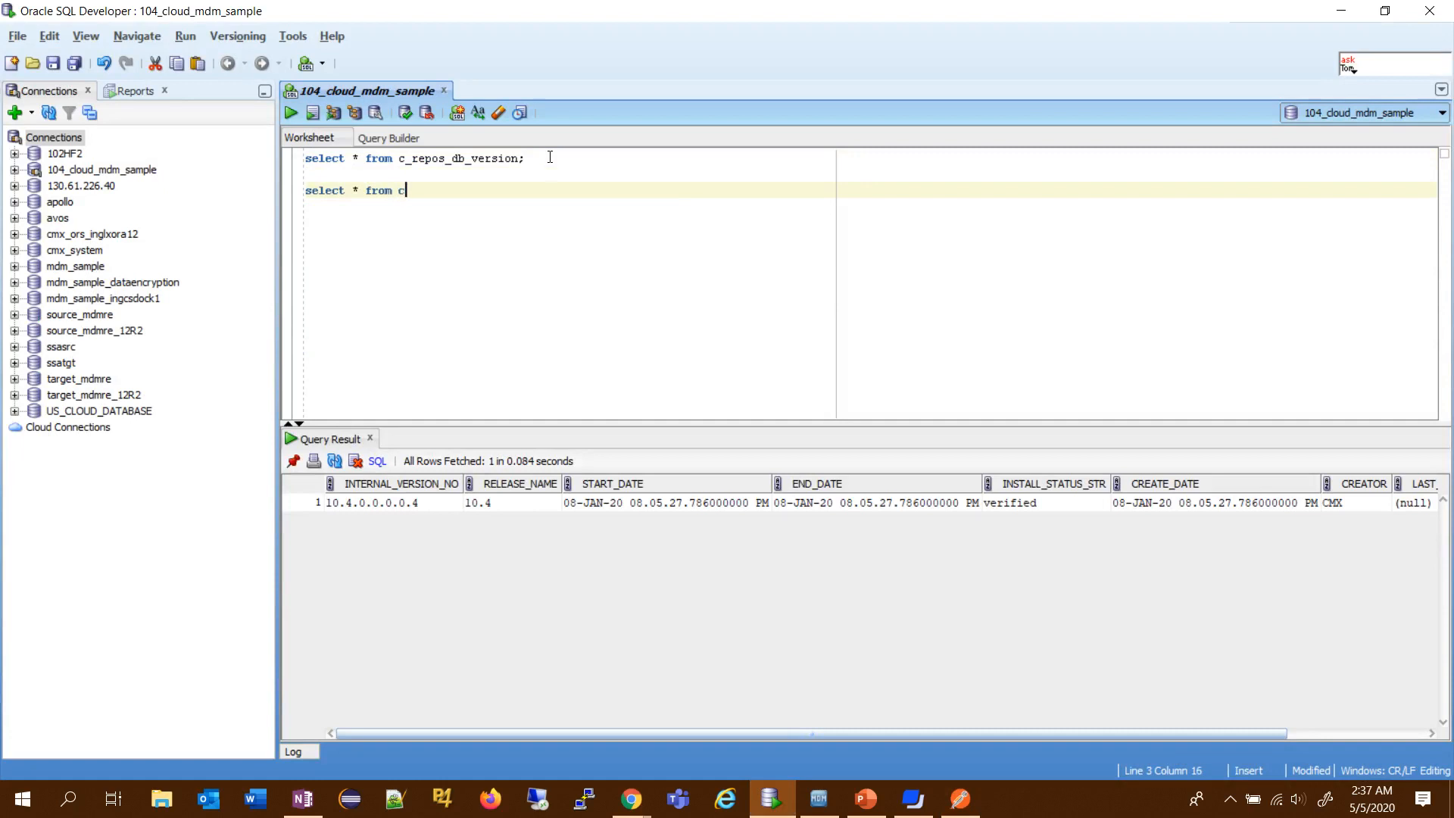
text(_repos_rpt_config;)
key(shift+Home)
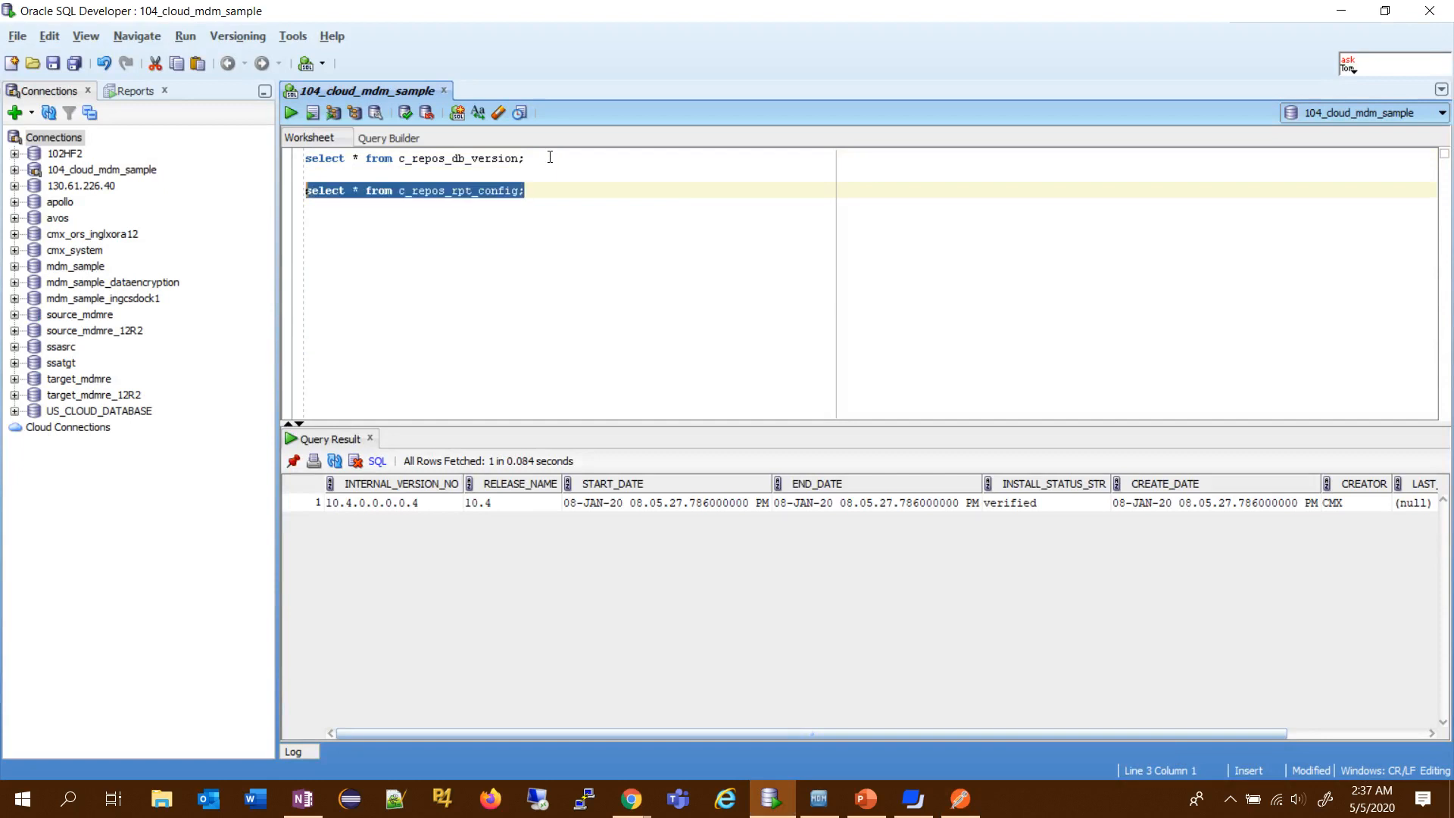
click(291, 114)
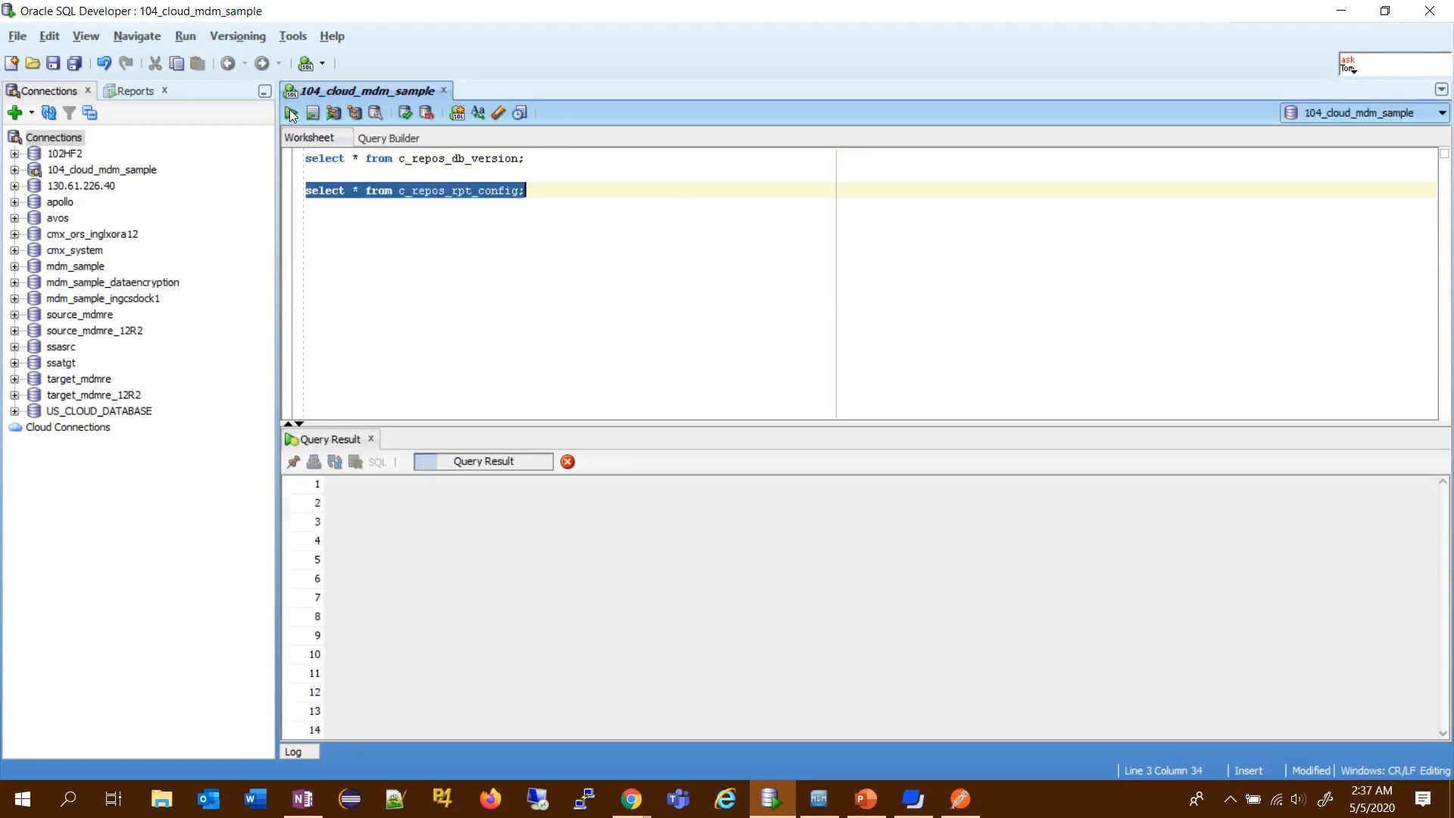
- Duplicate the report configuration query, change the copy's table to c_repos_rpt_details, and run it
key(ctrl+c)
click(549, 201)
key(Return)
key(ctrl+v)
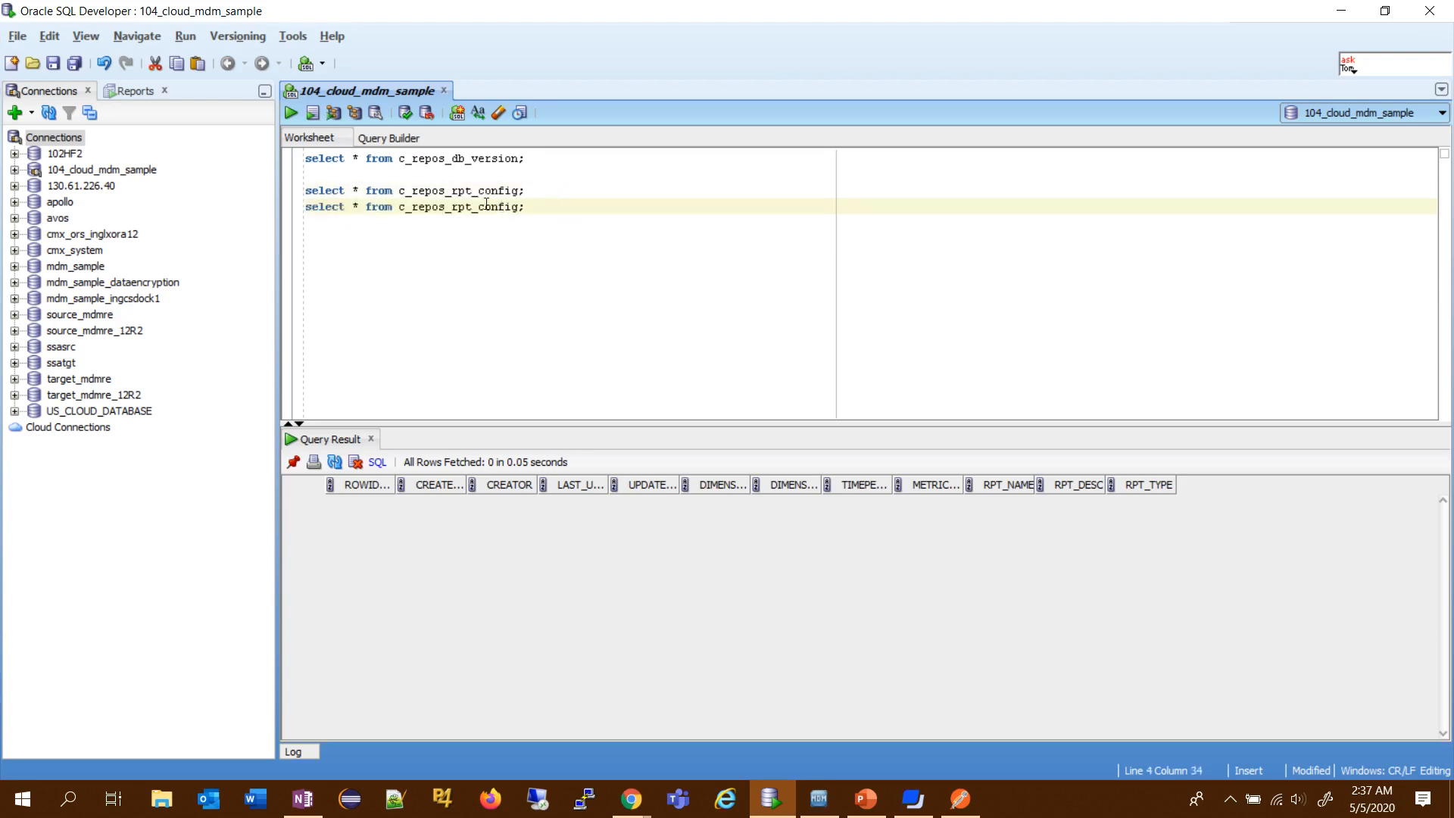
drag(479, 207, 519, 206)
text(details)
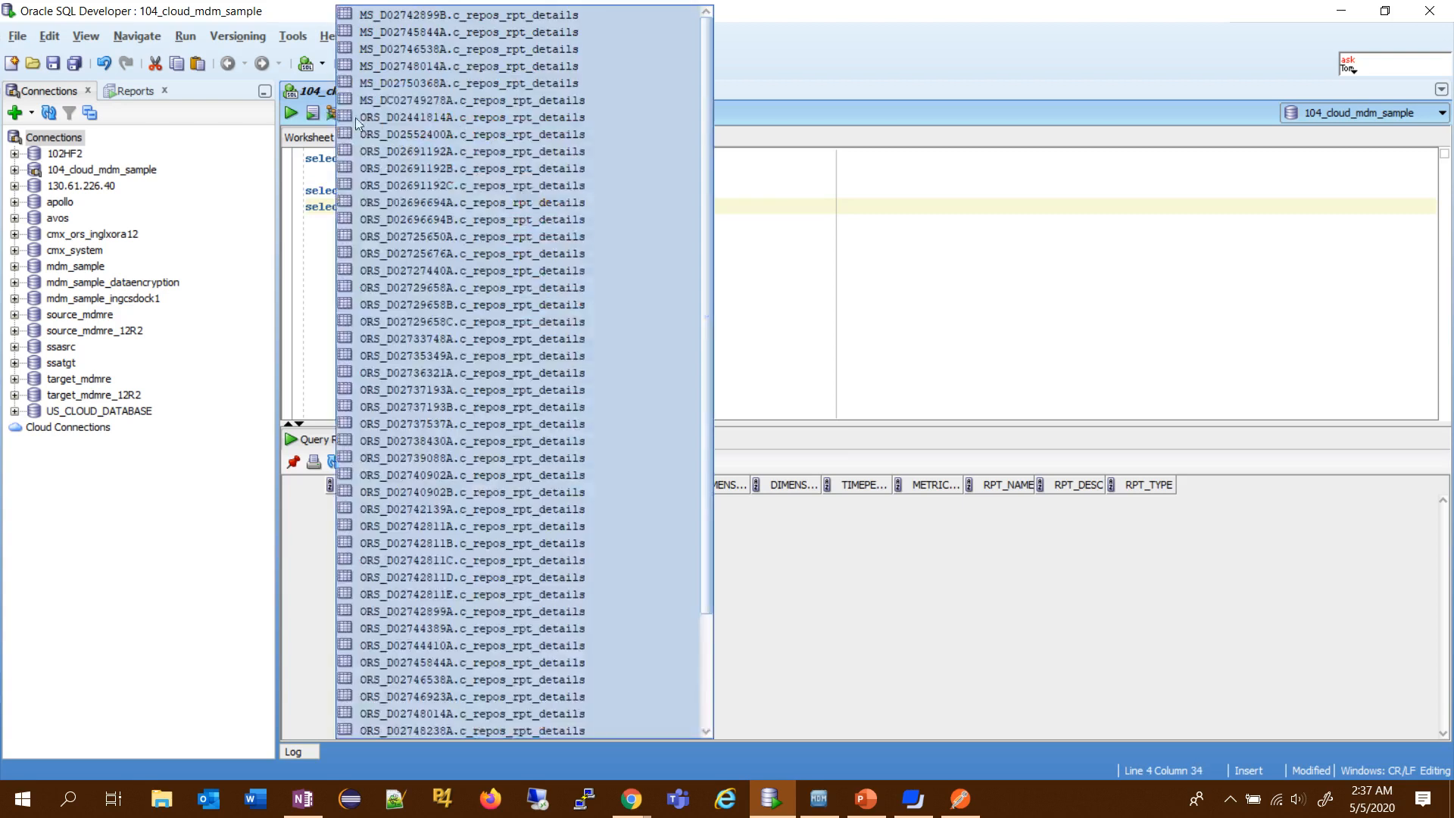
click(291, 112)
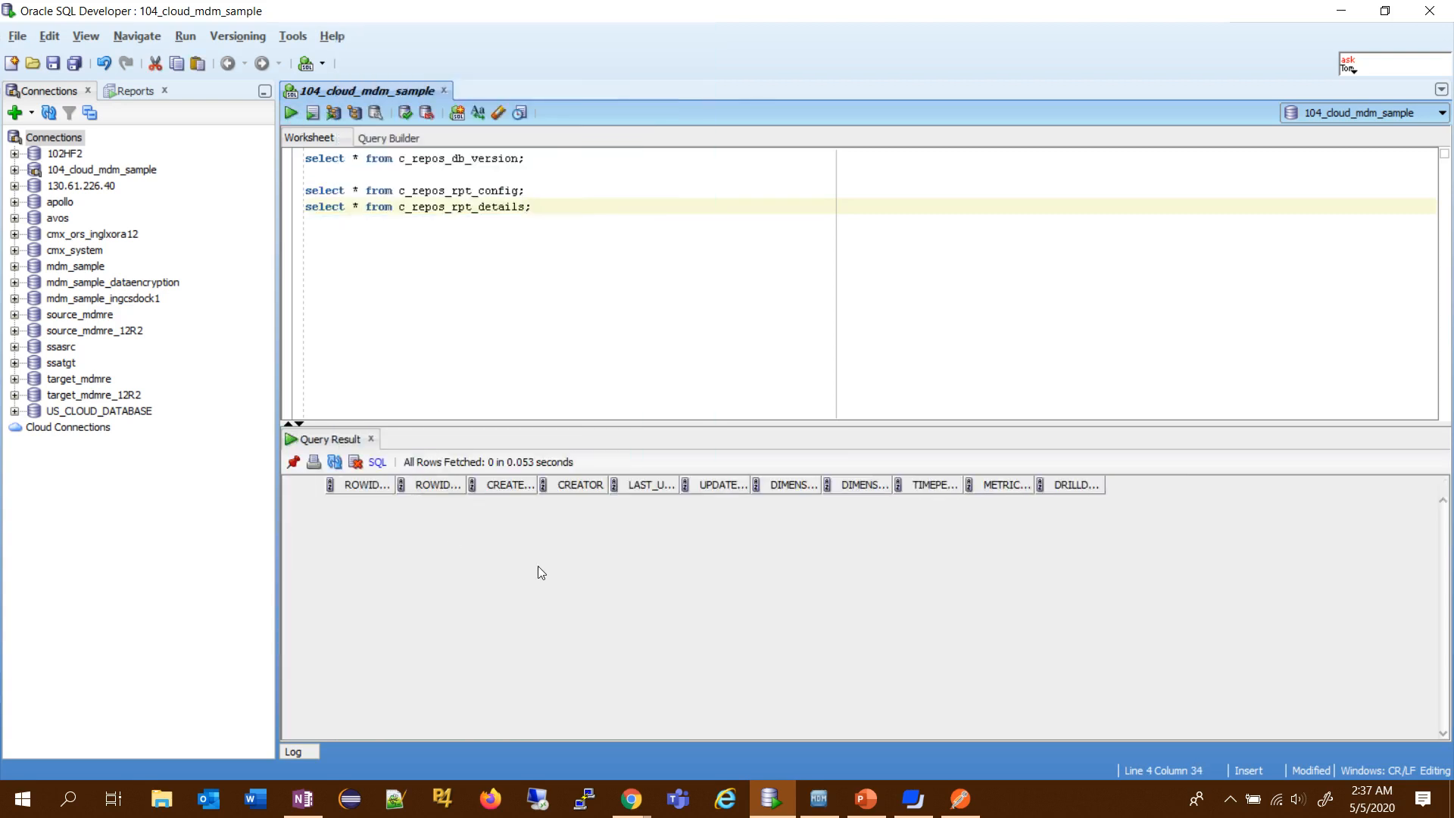
- Switch to Postman, review the parts of the GET data/collect/MDM.RPT.6 report URL, and send the request
click(960, 798)
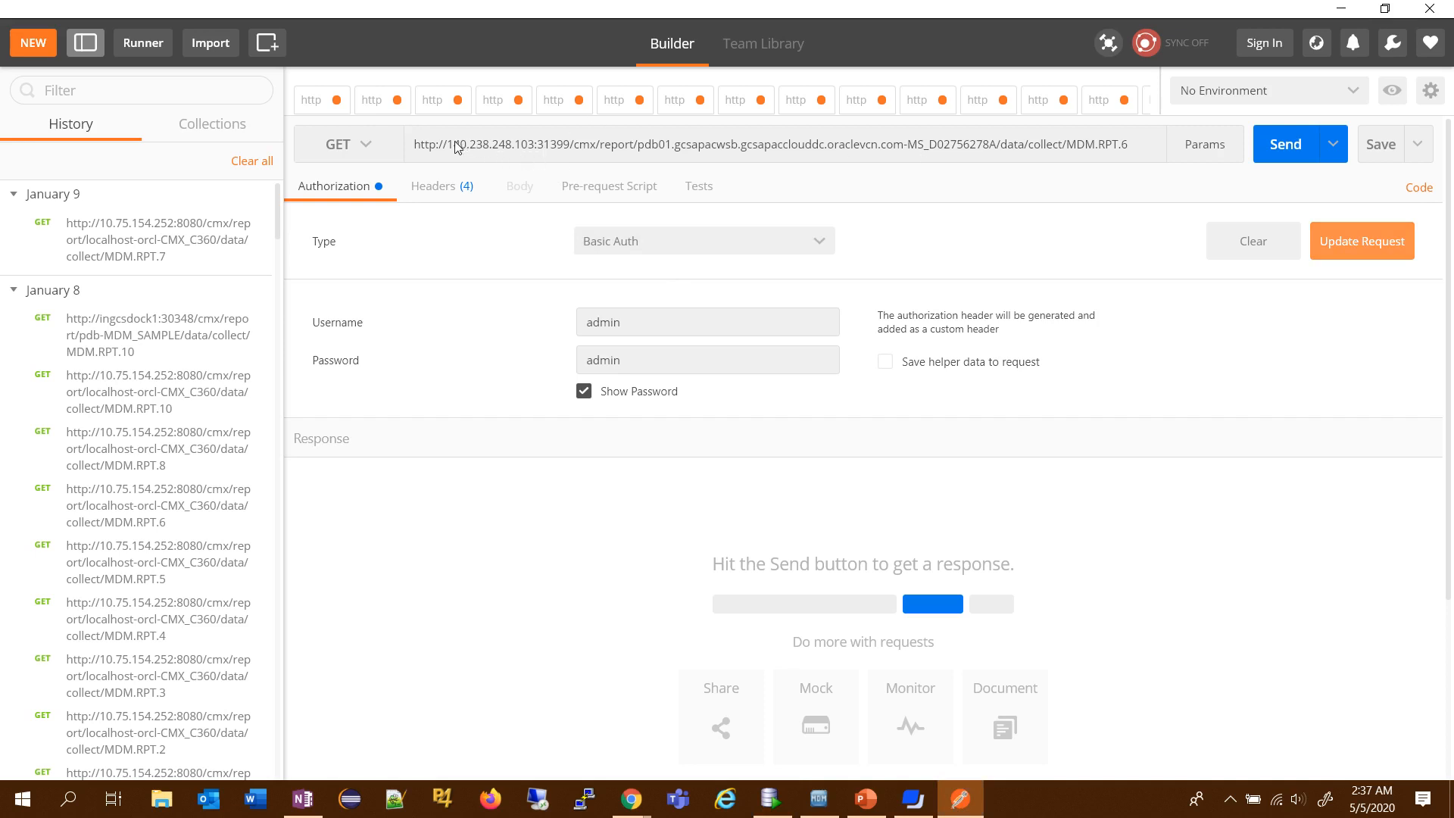
drag(448, 145, 573, 149)
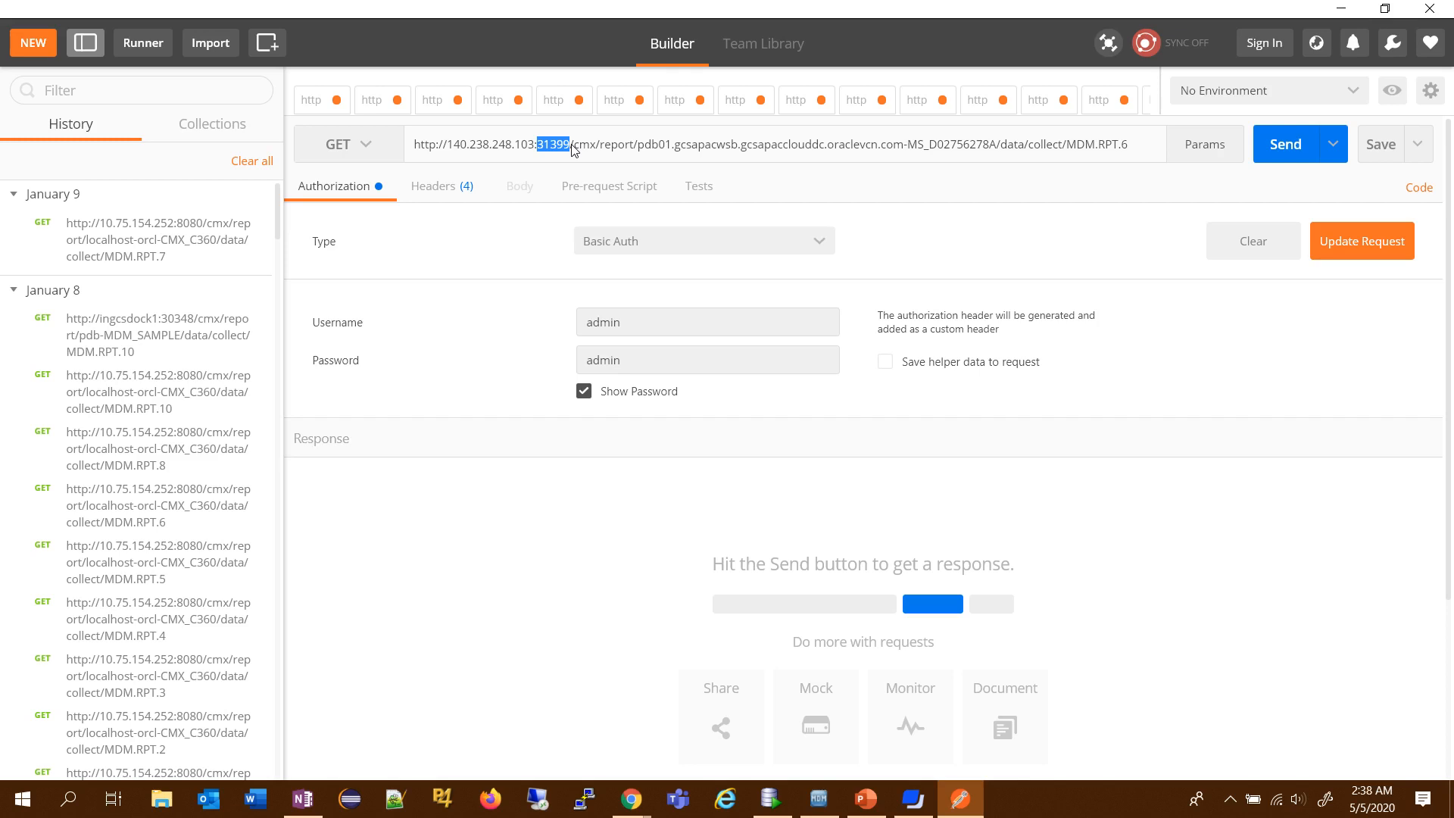
double_click(585, 145)
double_click(617, 147)
drag(638, 145, 998, 150)
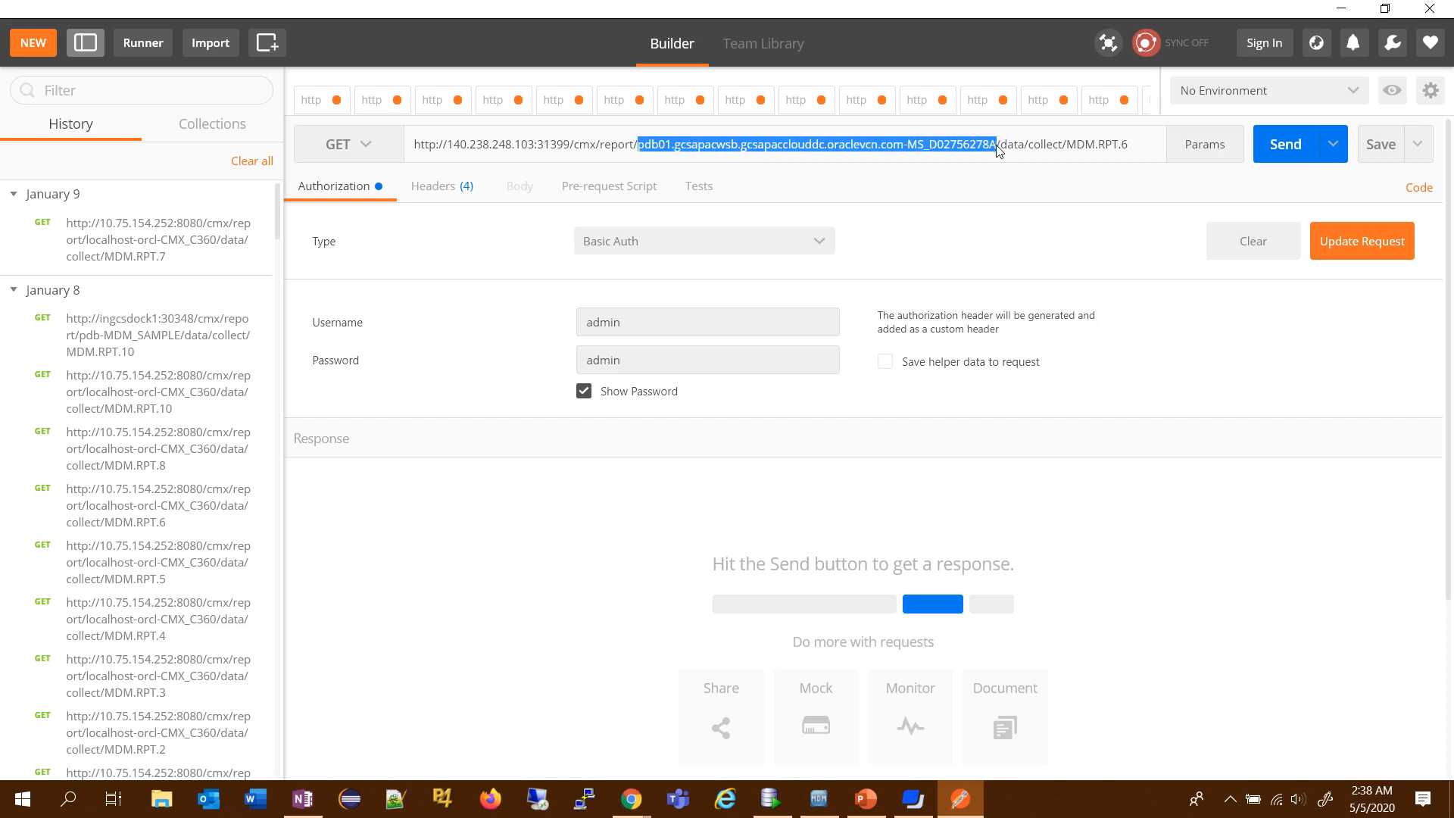
double_click(1012, 147)
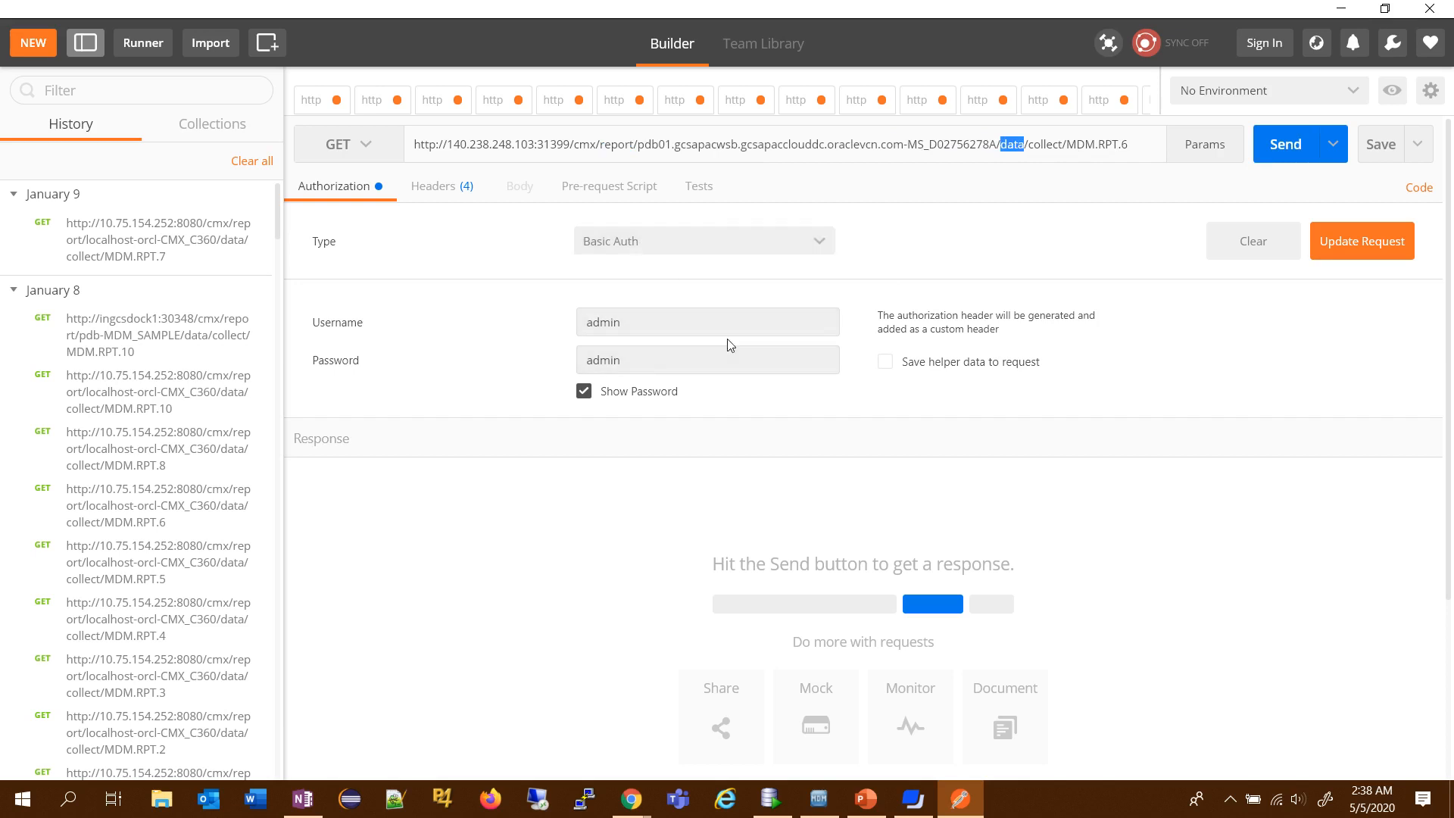
click(1301, 145)
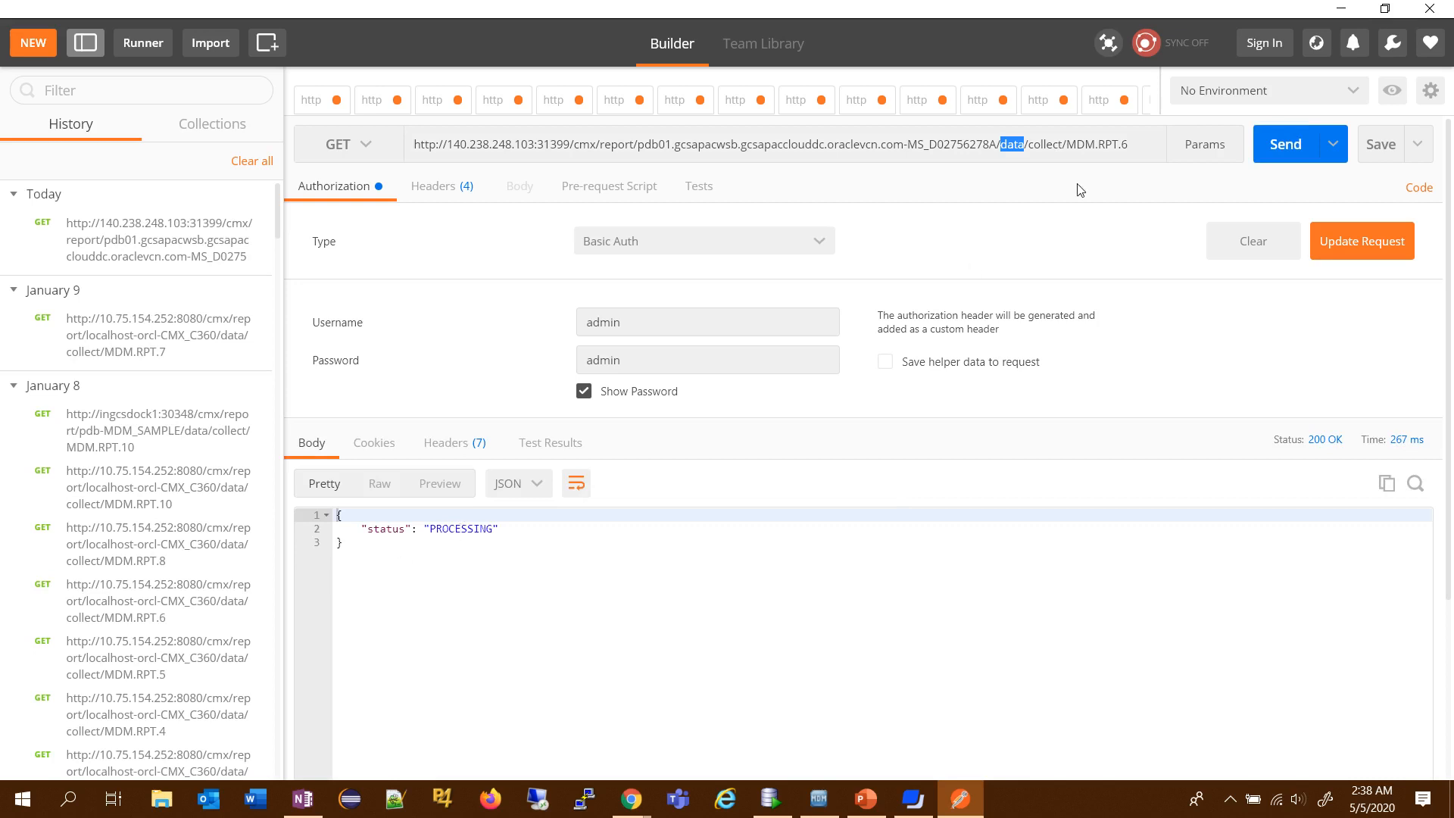
- Append /status to the MDM.RPT.6 collect URL, send the request, and review the whole response
click(1134, 149)
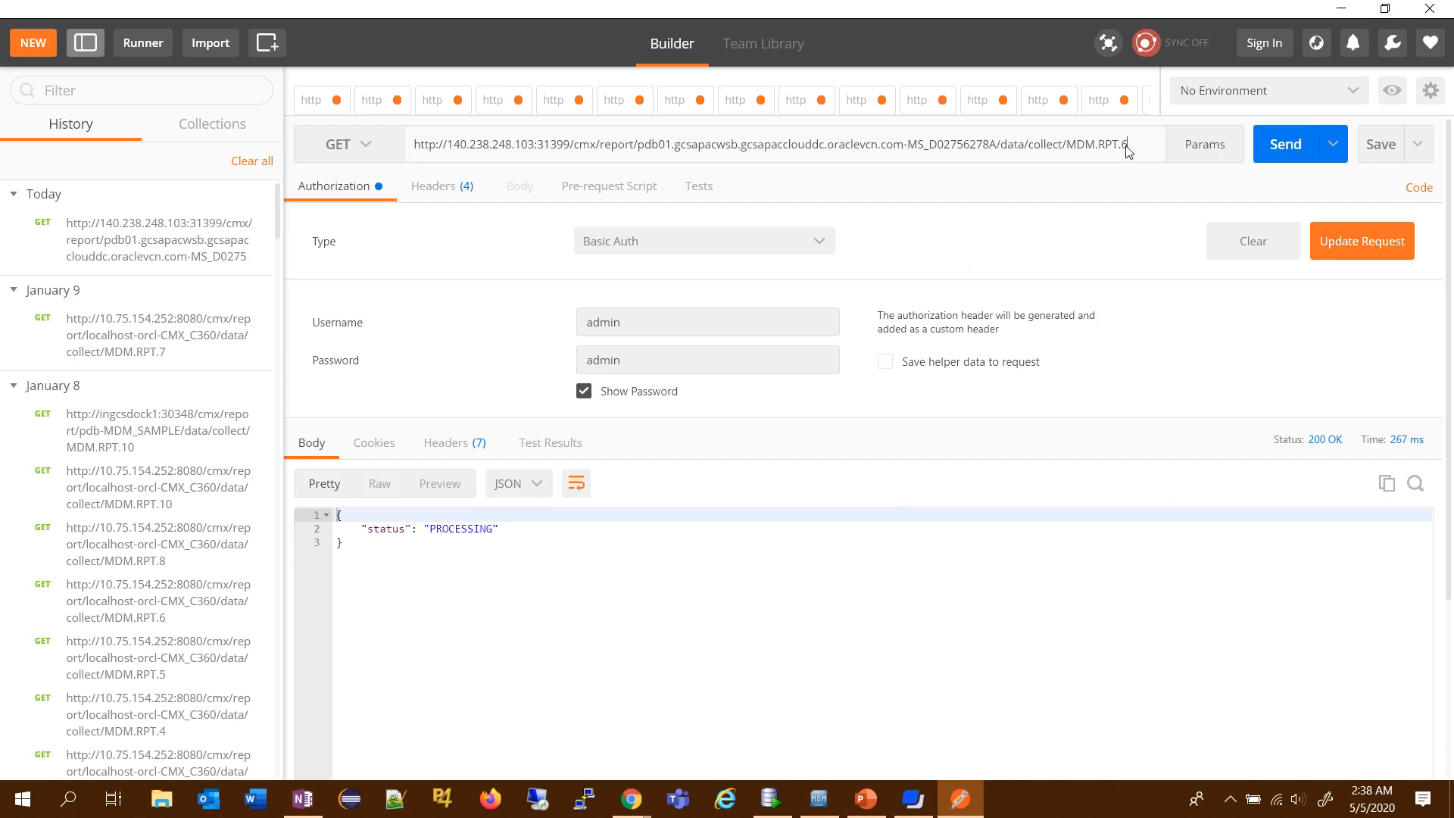
text(status)
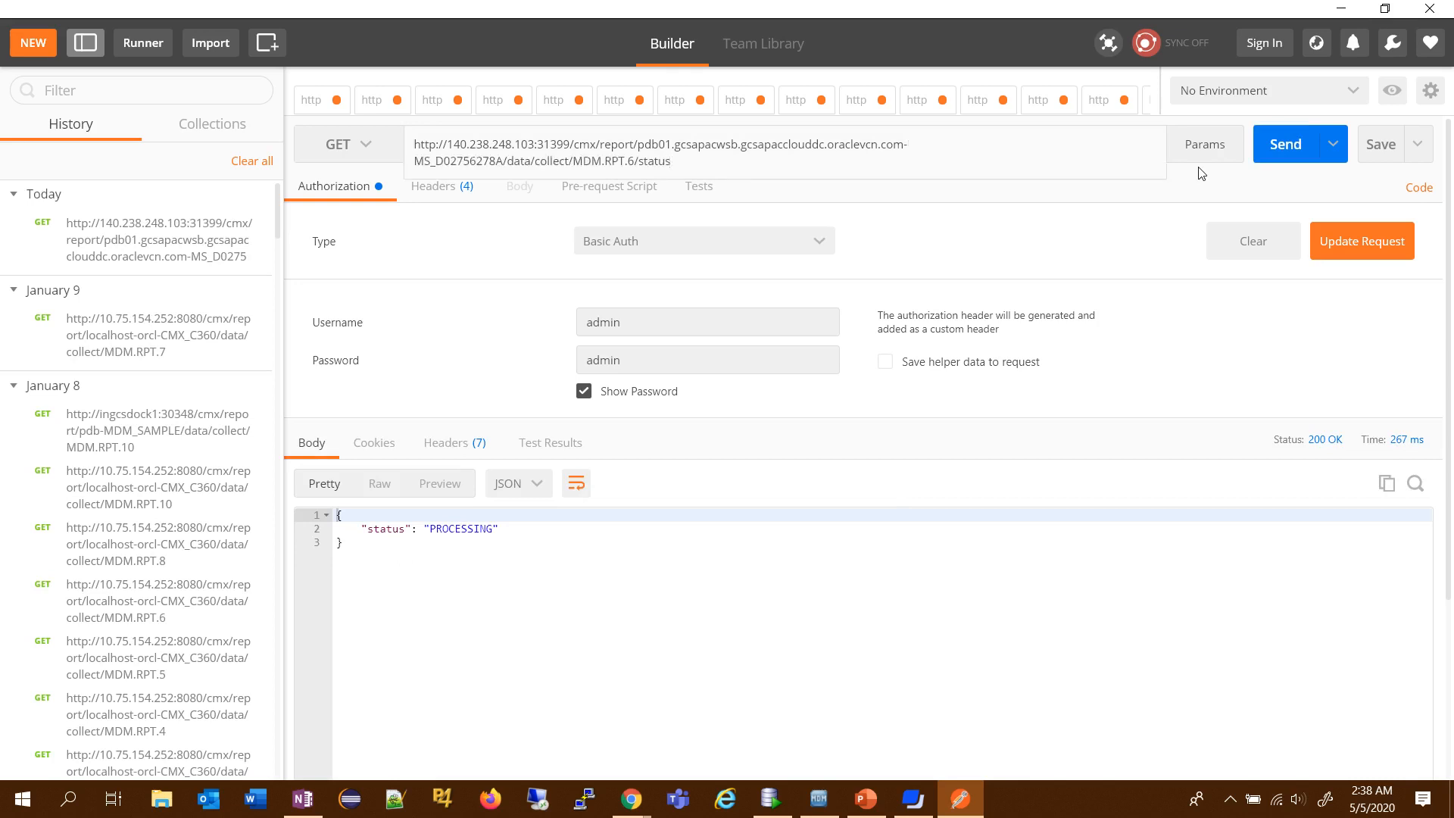
click(1290, 154)
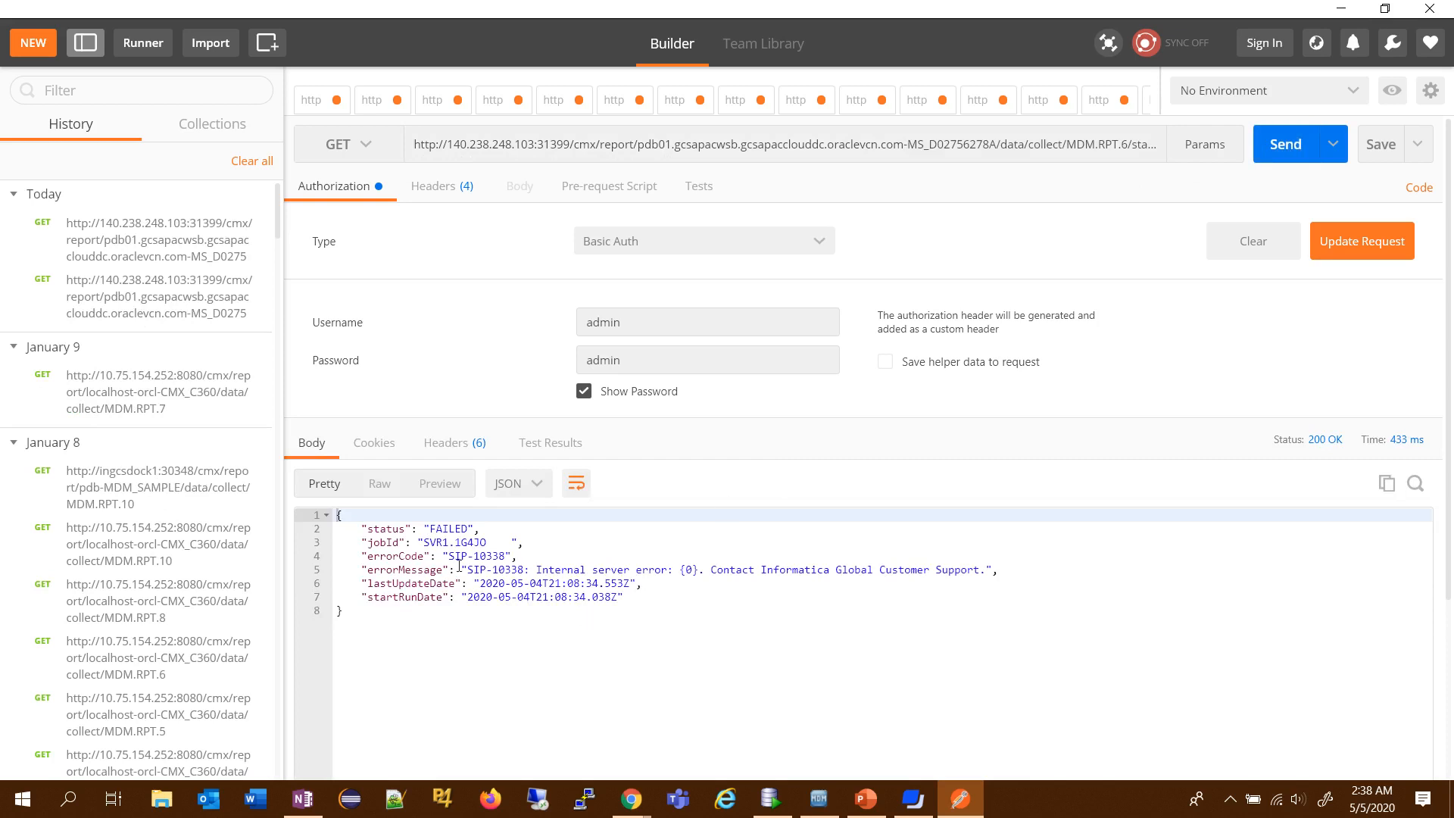
drag(337, 515, 400, 617)
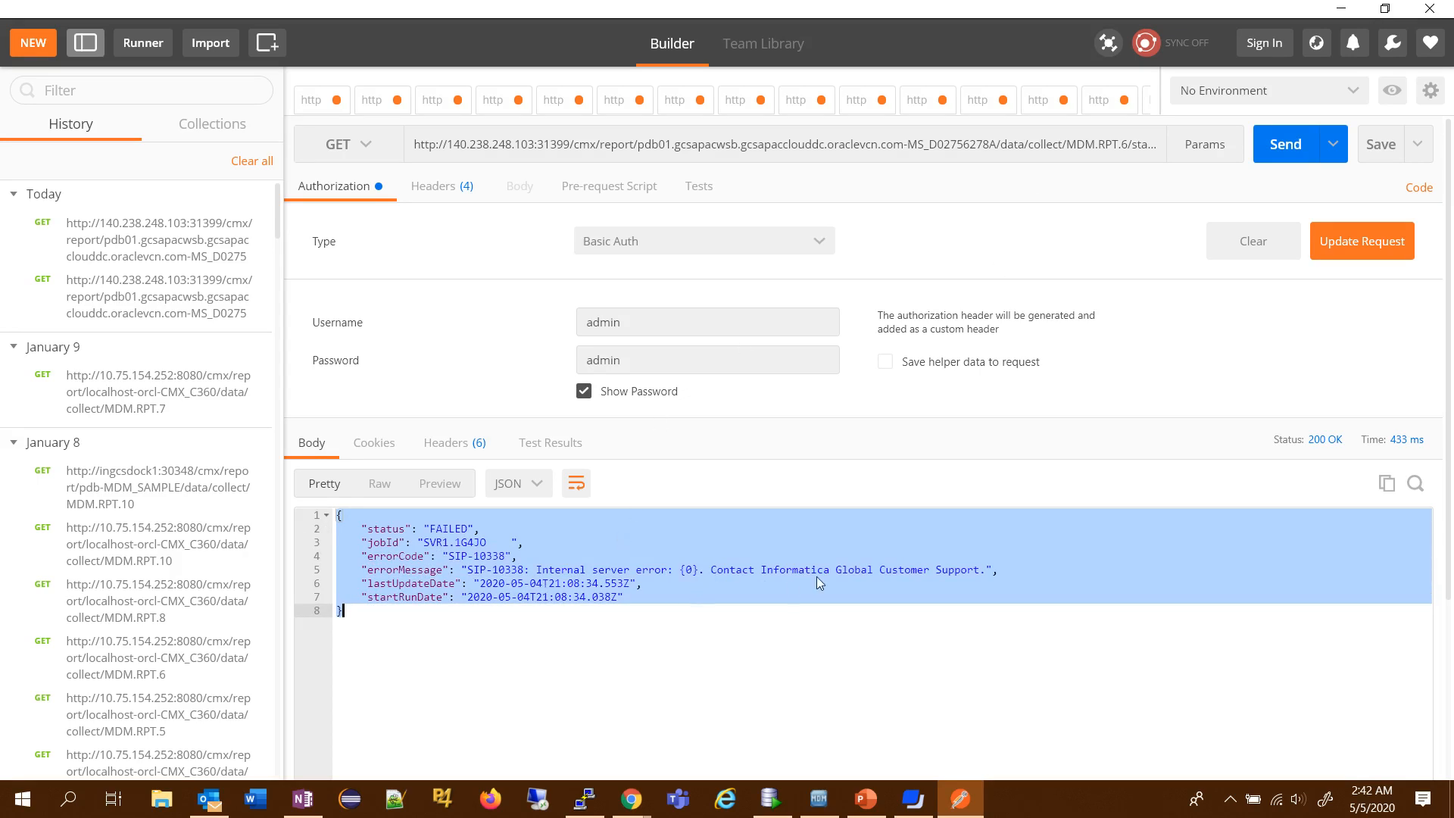
- Remove /status from the end of the request URL and resend the MDM.RPT.6 data collection request
double_click(1145, 149)
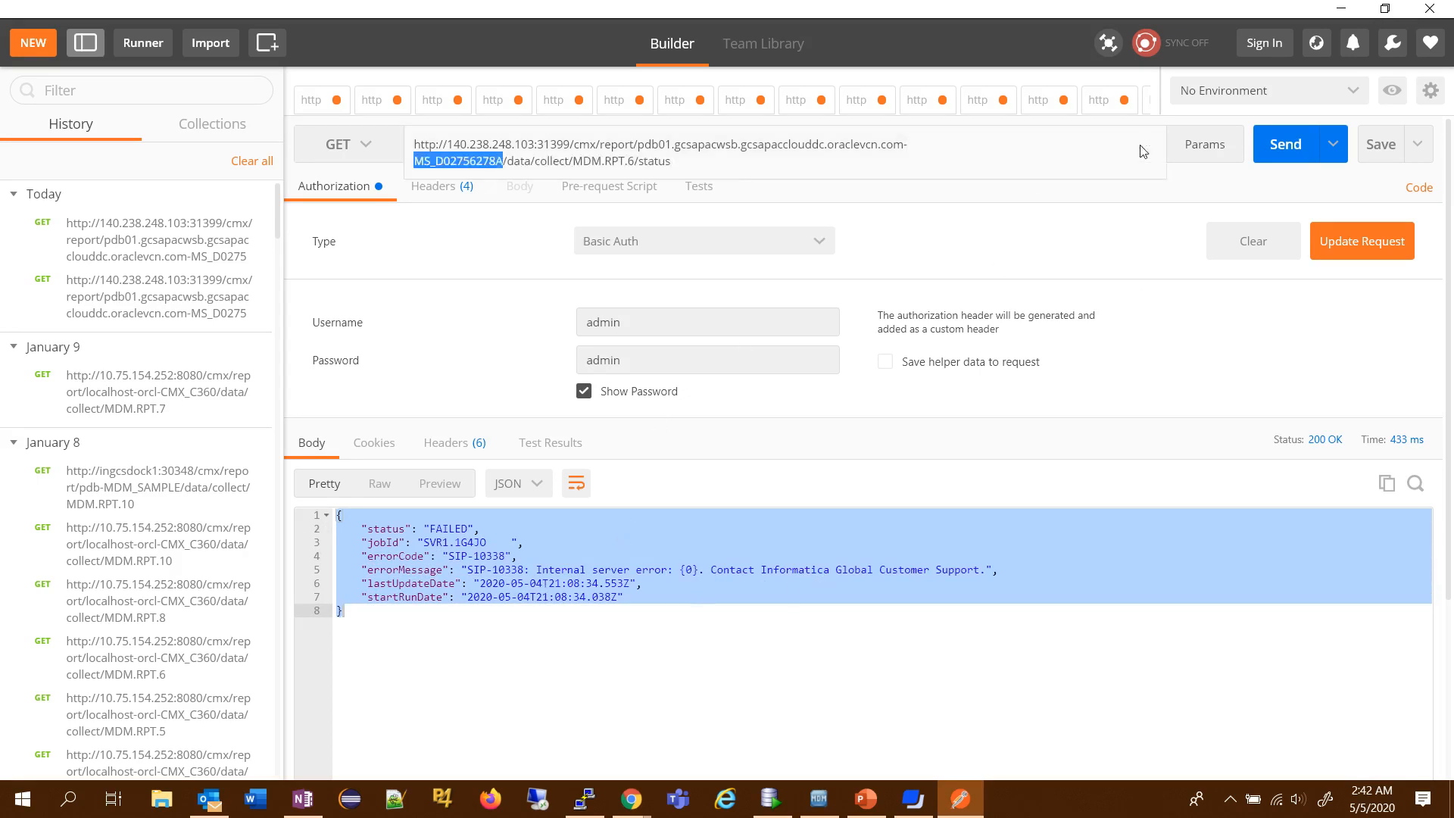
click(670, 162)
key(BackSpace)
key(BackSpace)
key(BackSpace)
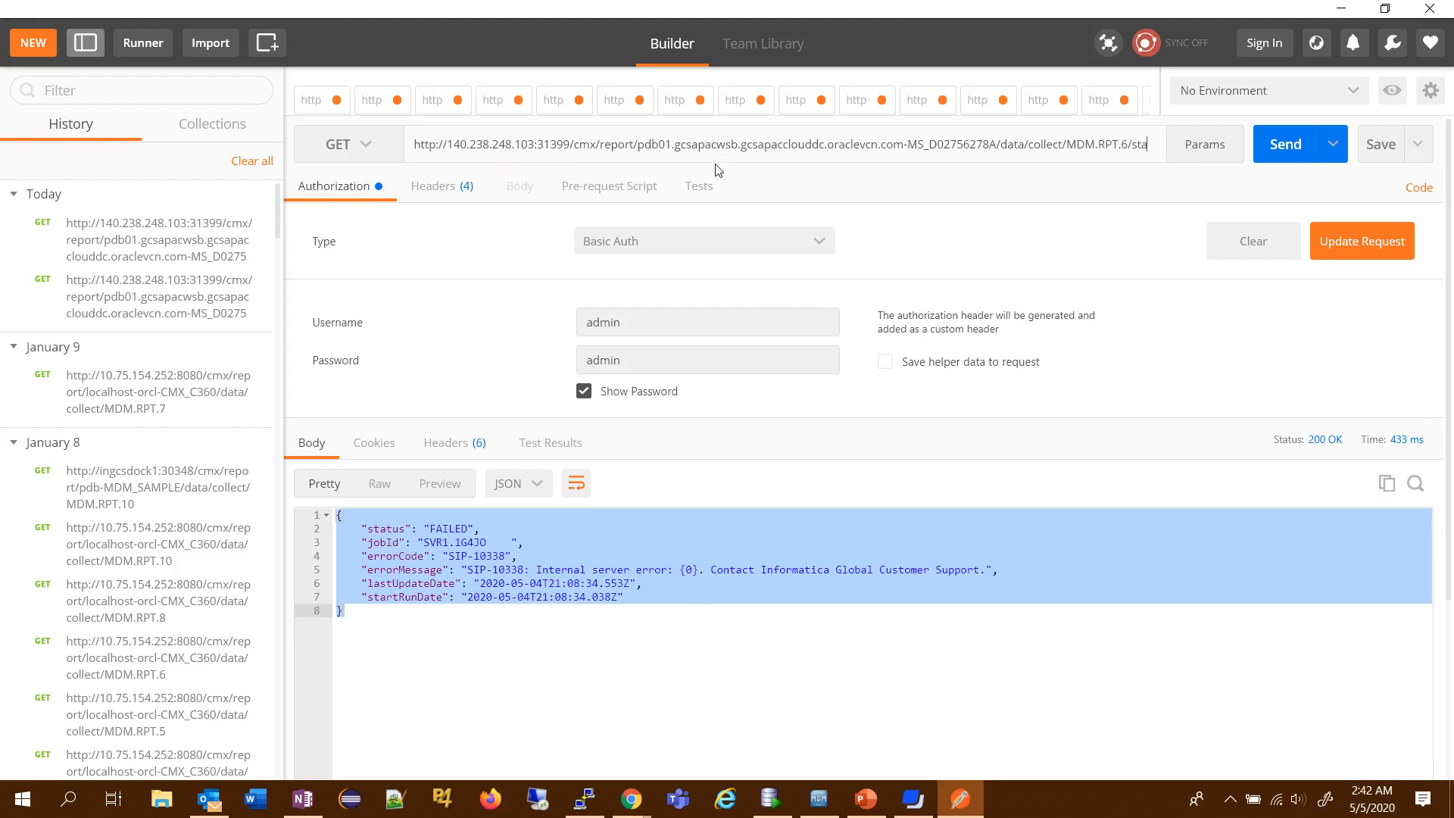
key(BackSpace)
key(BackSpace)
key(BackSpace)
click(1278, 157)
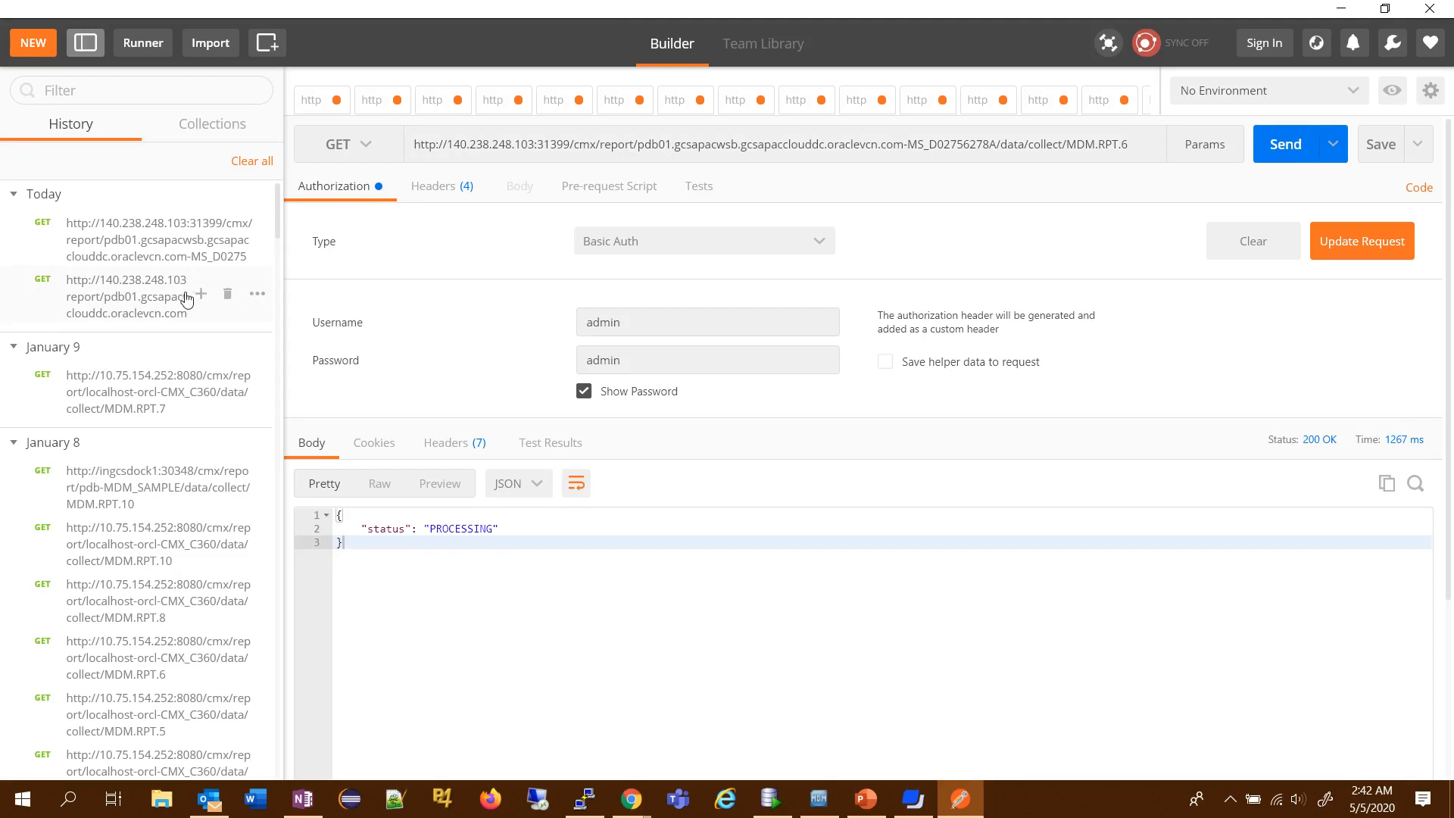
- Check the MDM.RPT.6 collection job again by adding /status to the URL and sending the request
click(1139, 153)
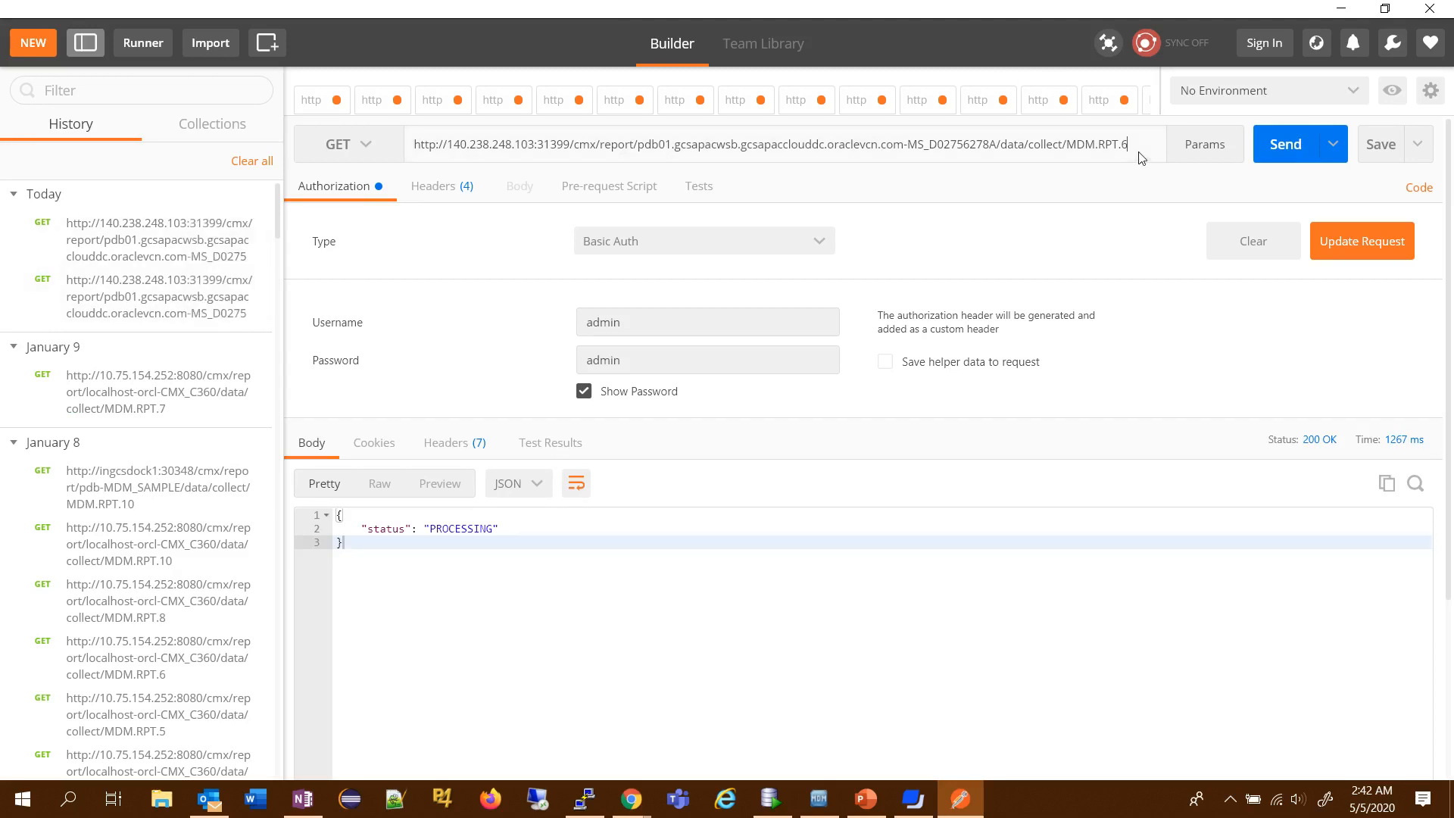
text(/status)
click(1277, 147)
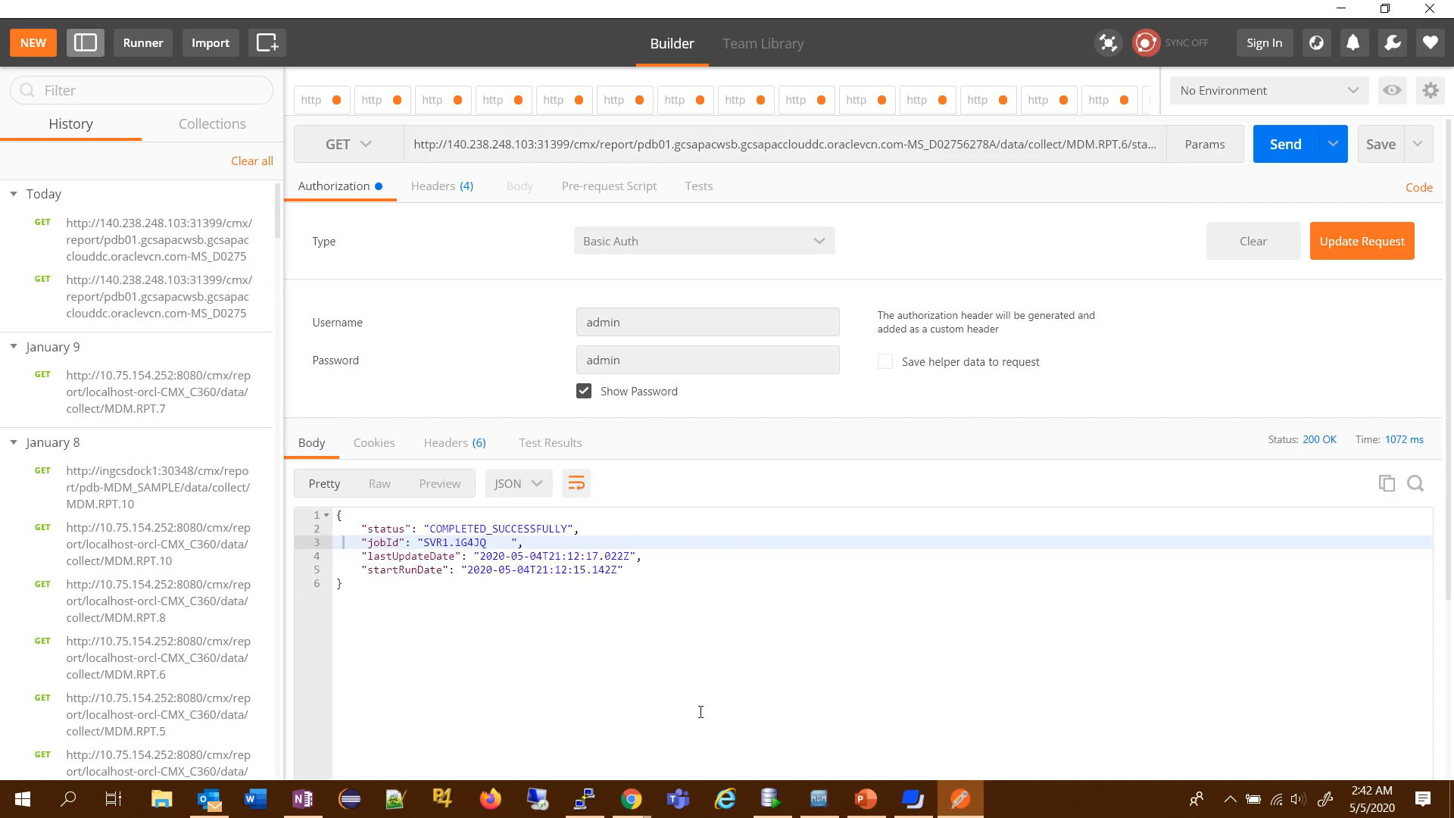
- Switch to Oracle SQL Developer and rerun the c_repos_rpt_config query
click(771, 798)
drag(524, 191, 306, 191)
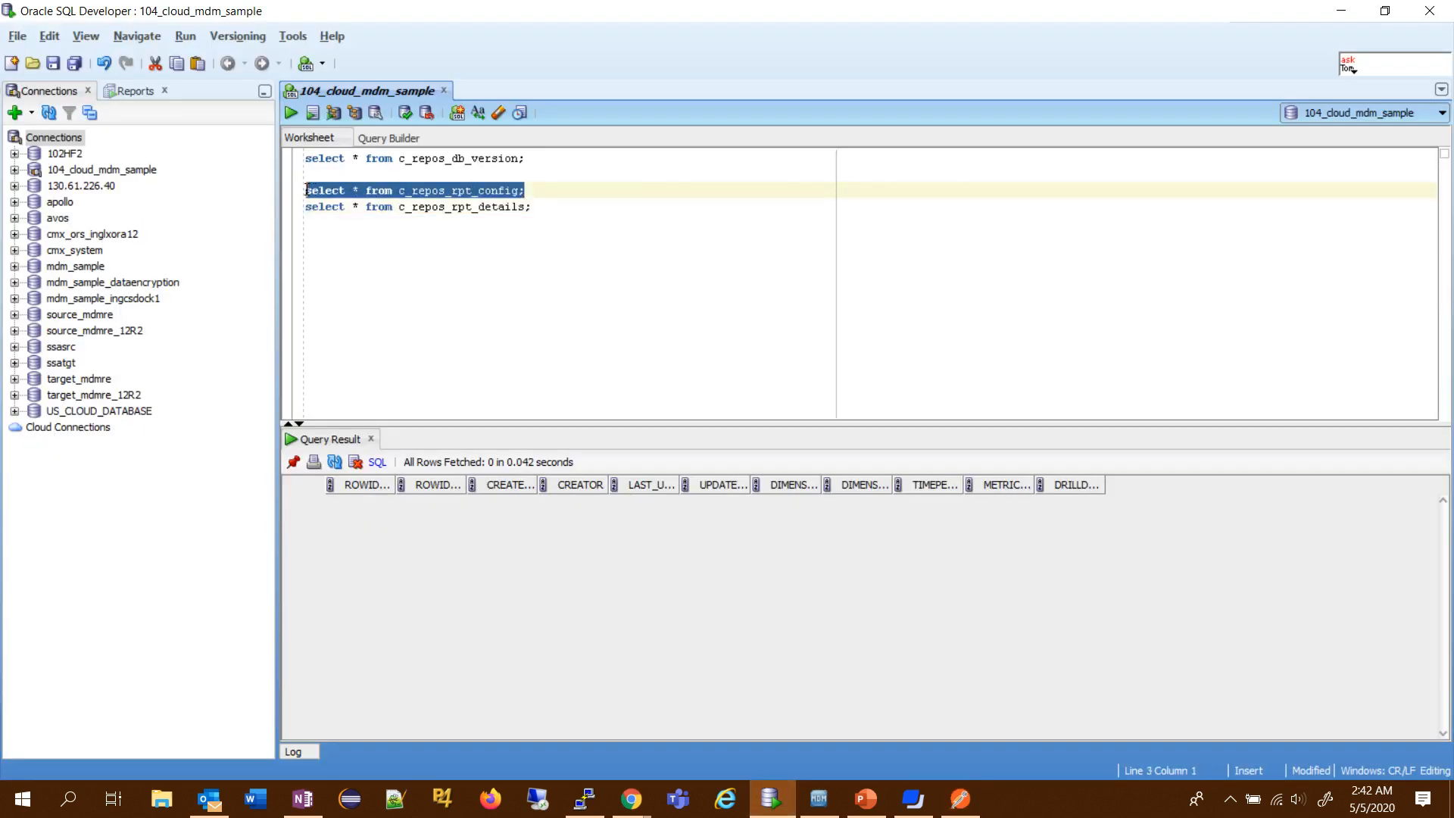
click(289, 112)
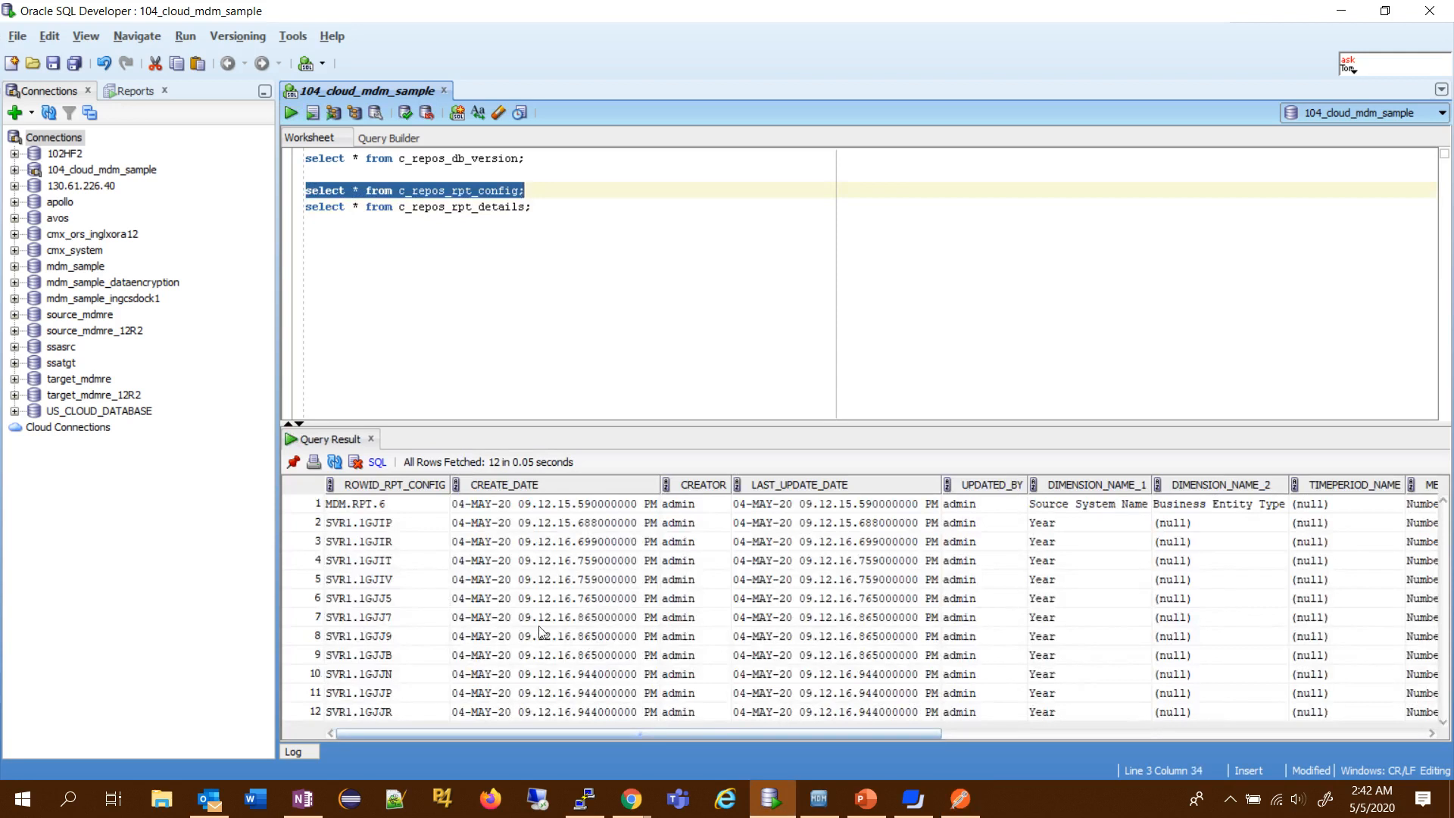
- Rerun the c_repos_rpt_details query and examine the DRILLDOWN_RPT_ID of the Product / Products row
drag(531, 206, 303, 207)
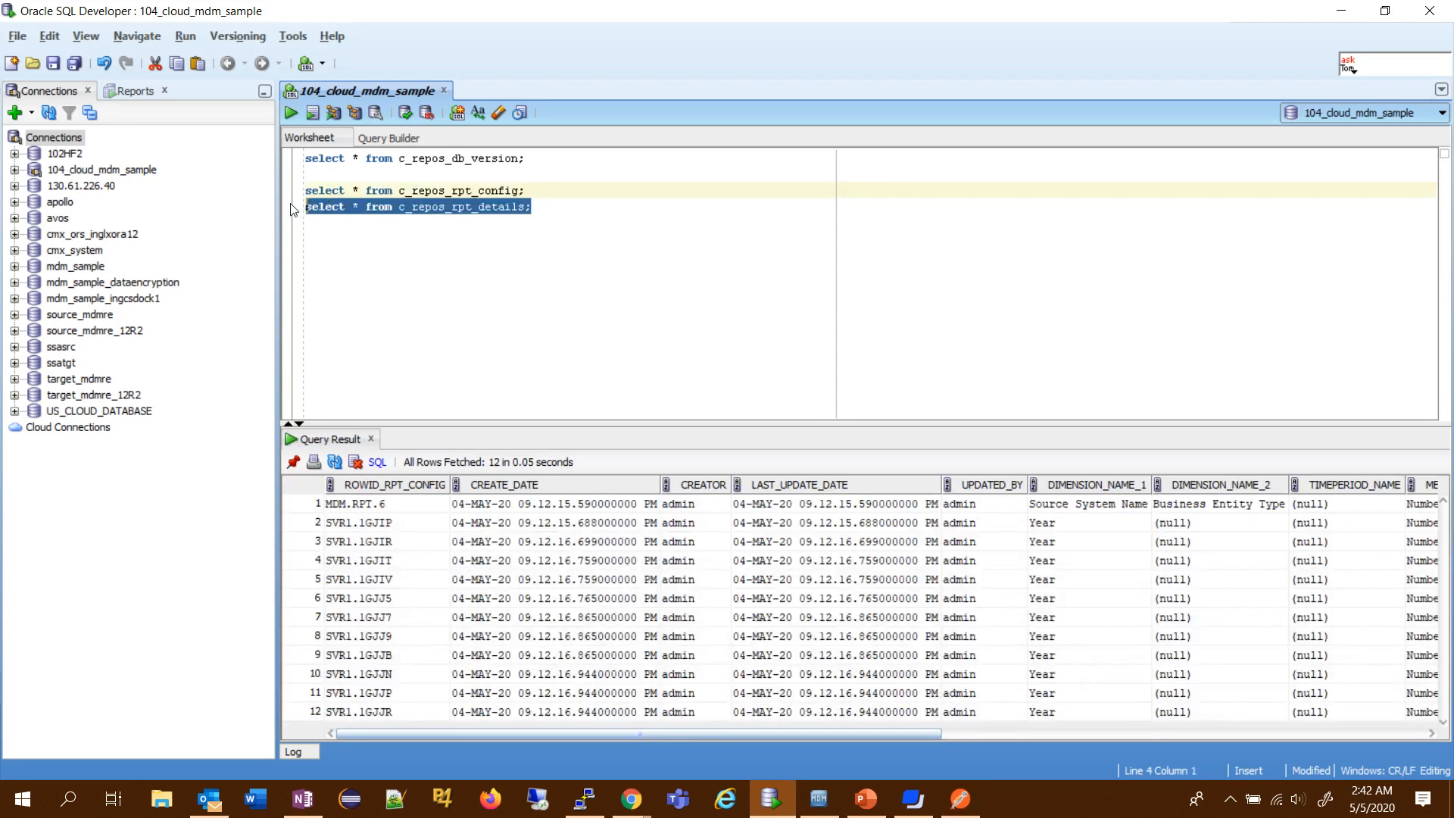
click(288, 116)
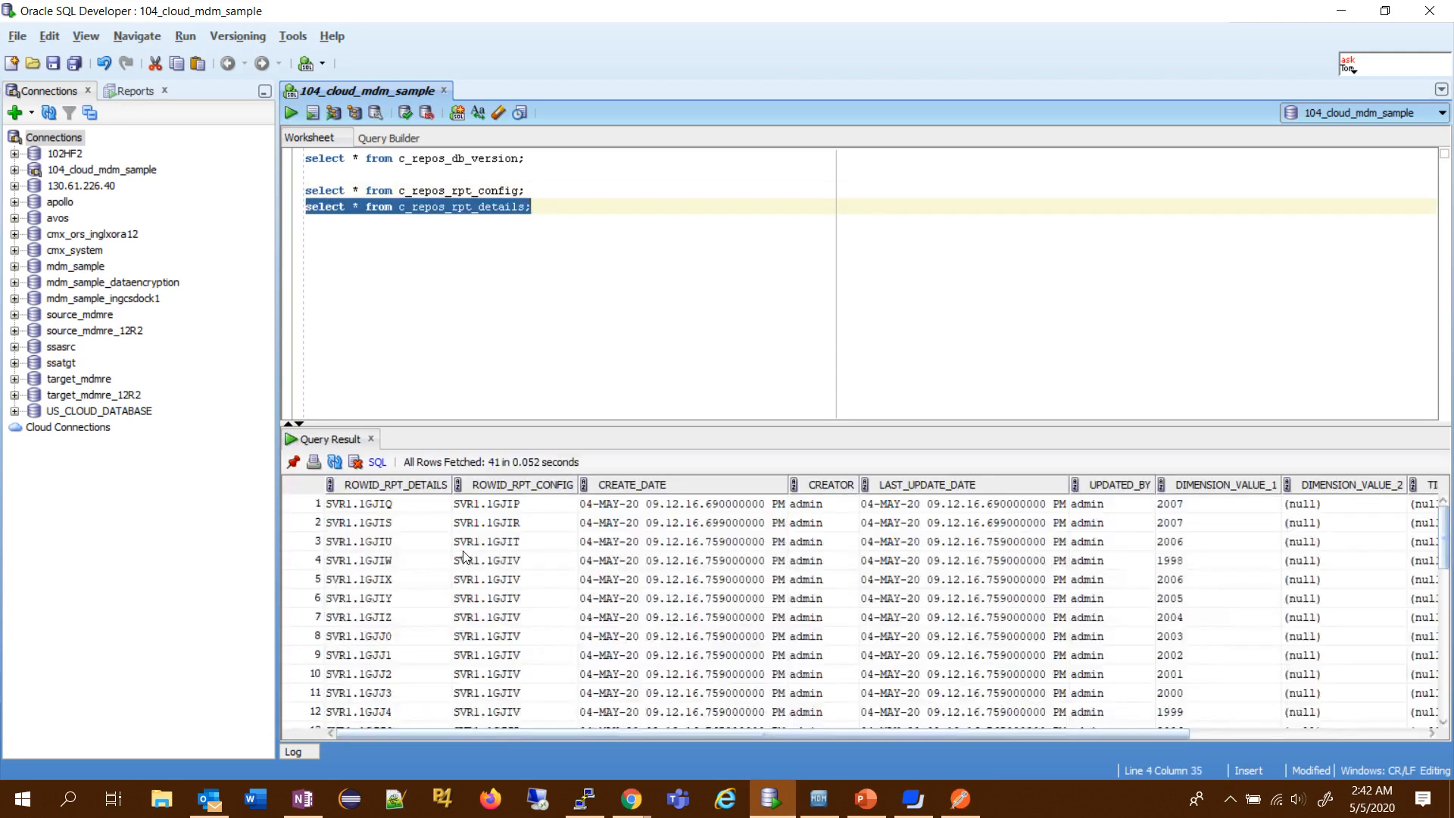
drag(570, 733, 1060, 721)
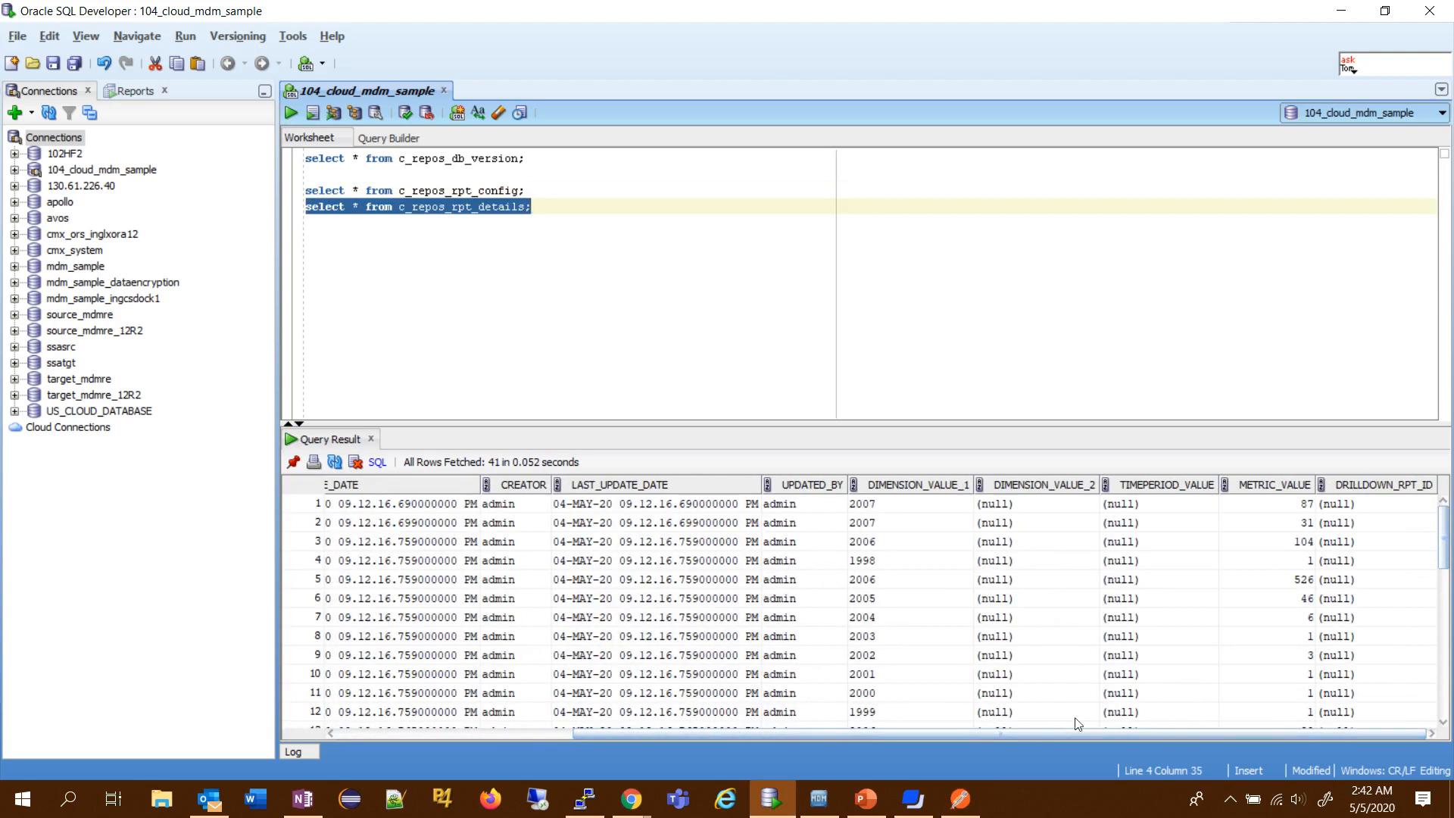
scroll(1353, 588, down, 8)
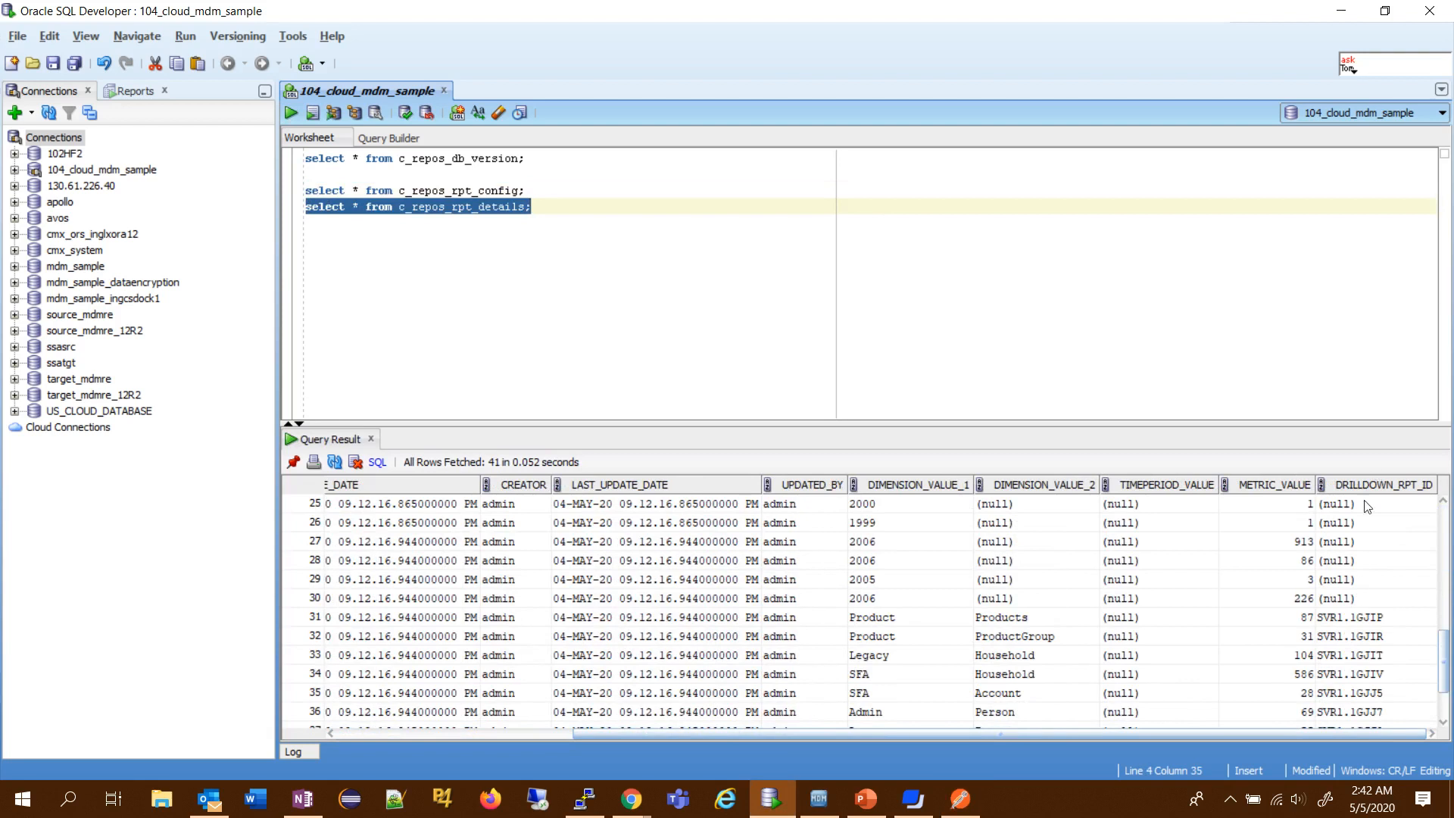
click(1354, 618)
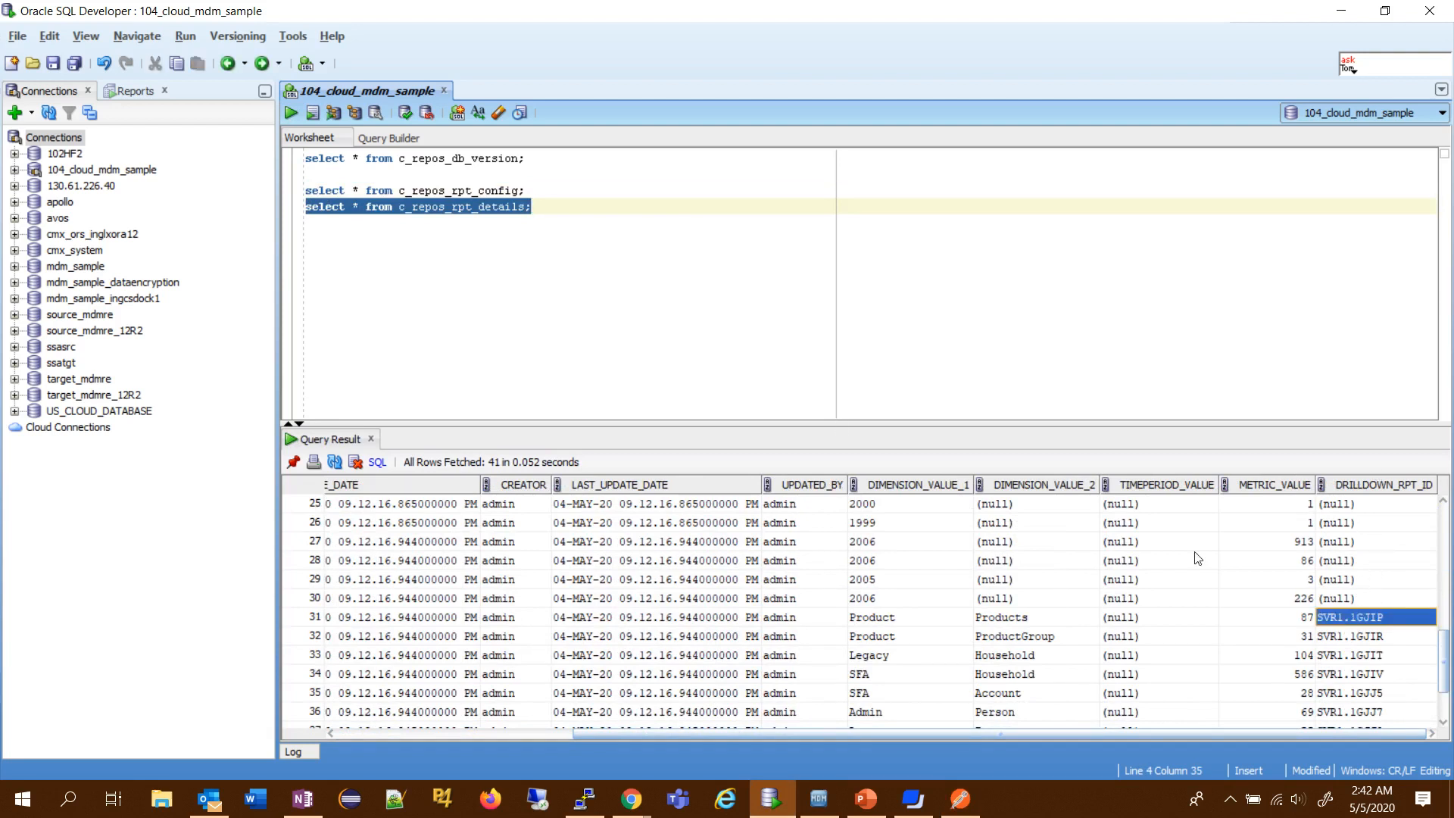
- Run only the c_repos_rpt_config query again to check the report configuration IDs
drag(523, 190, 305, 190)
click(290, 113)
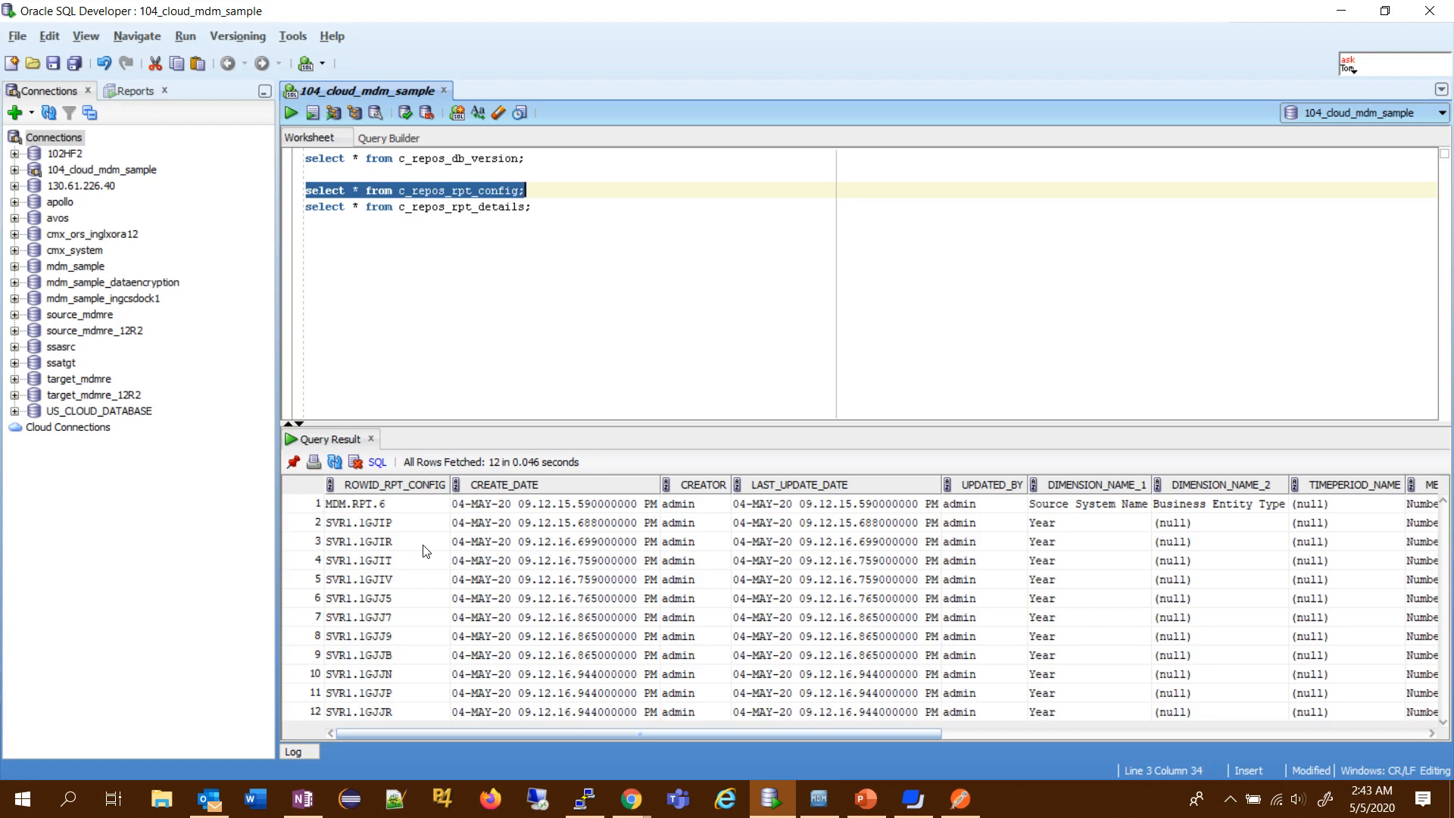
- Switch to the MDM Provisioning Tool in Chrome and open the Component Editor
click(631, 801)
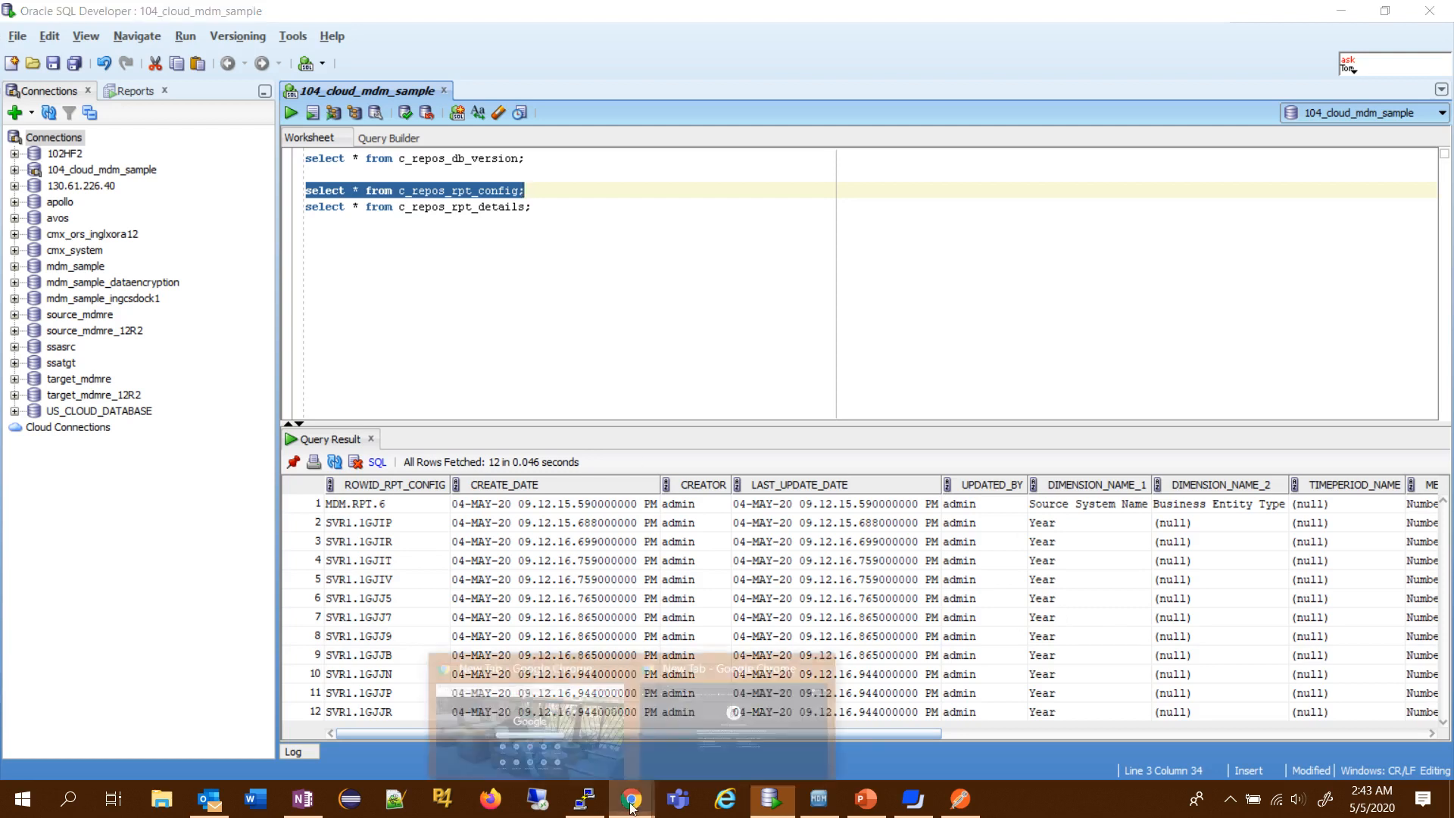
click(543, 706)
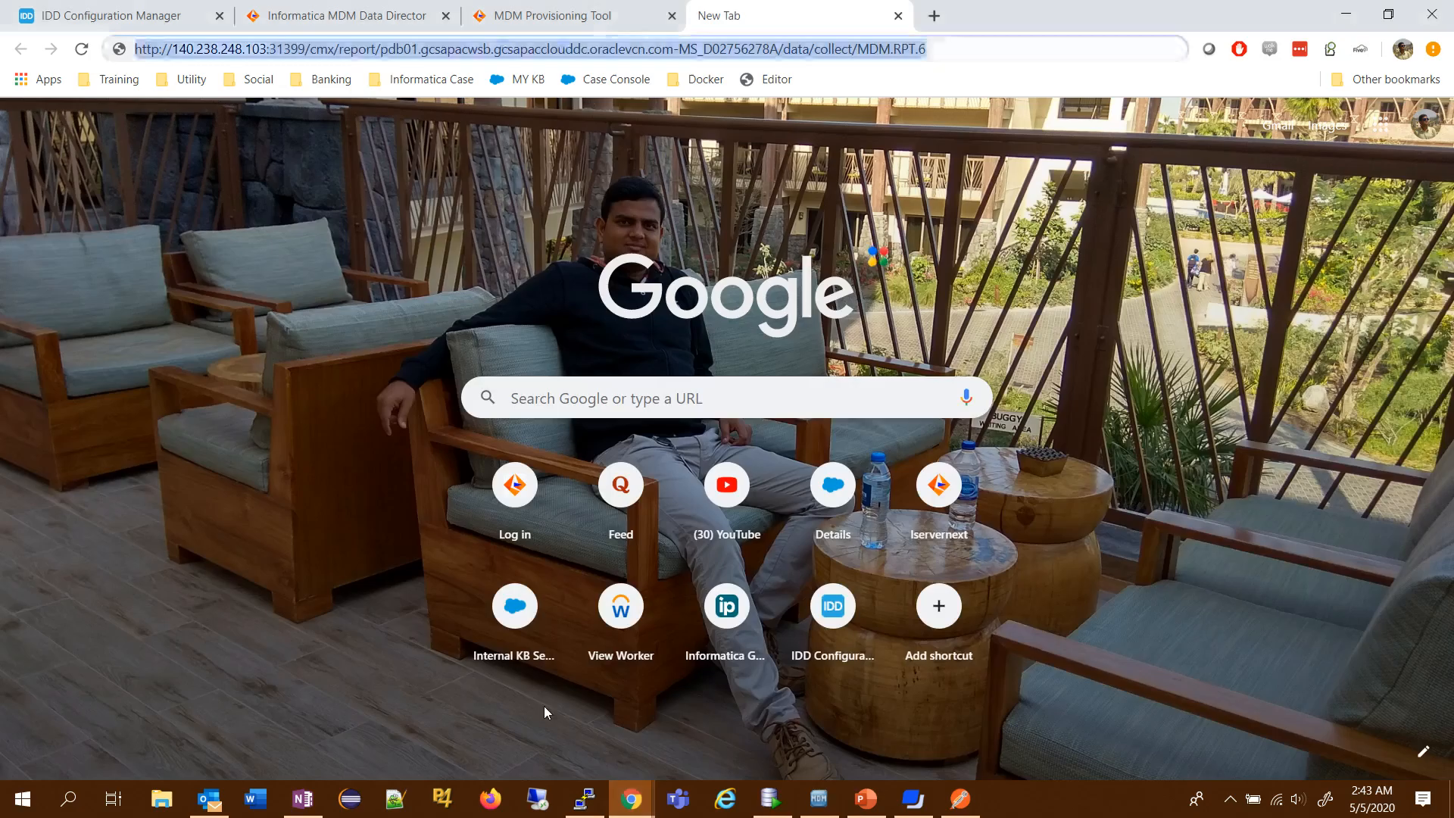
click(569, 13)
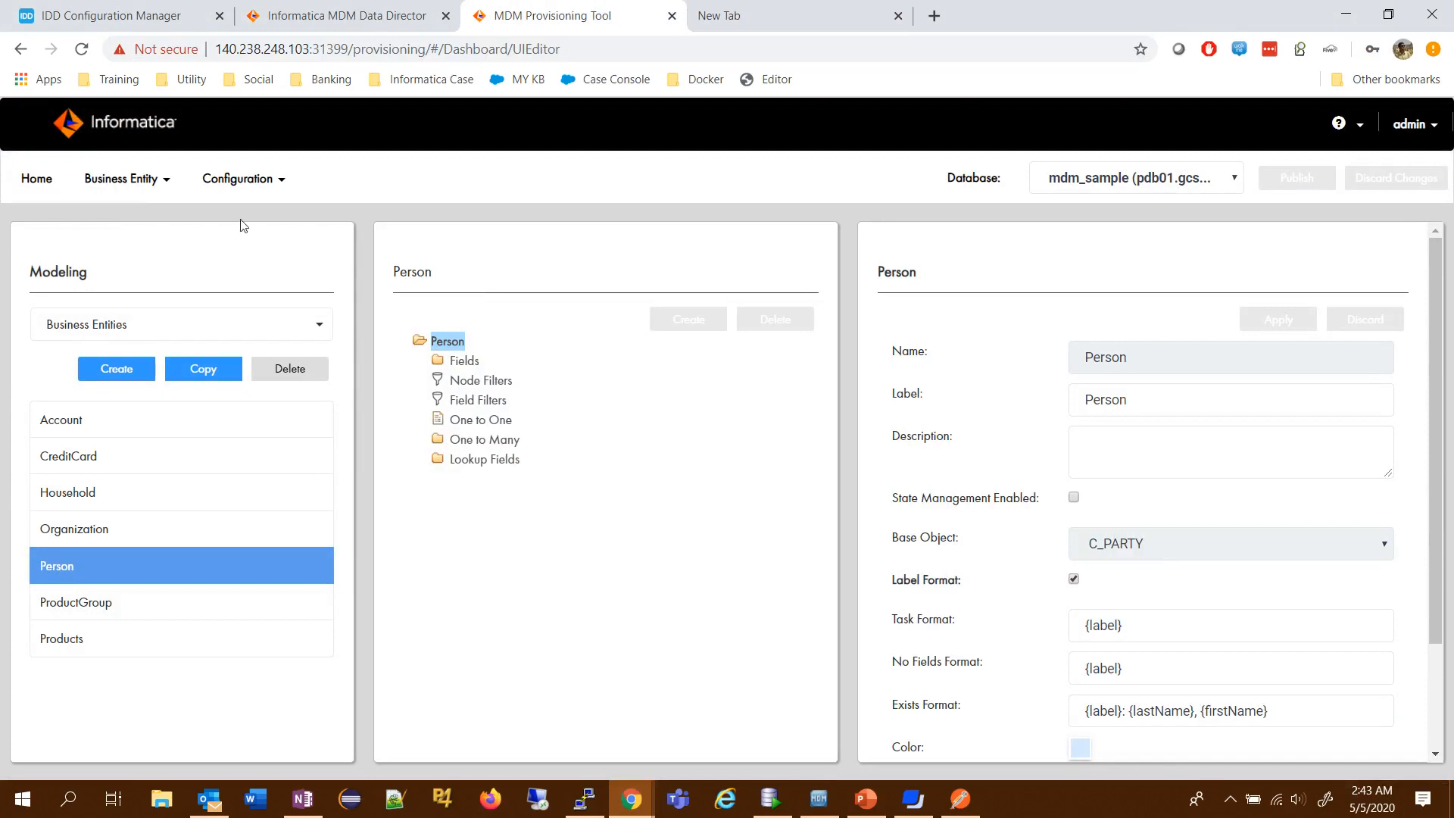
click(257, 198)
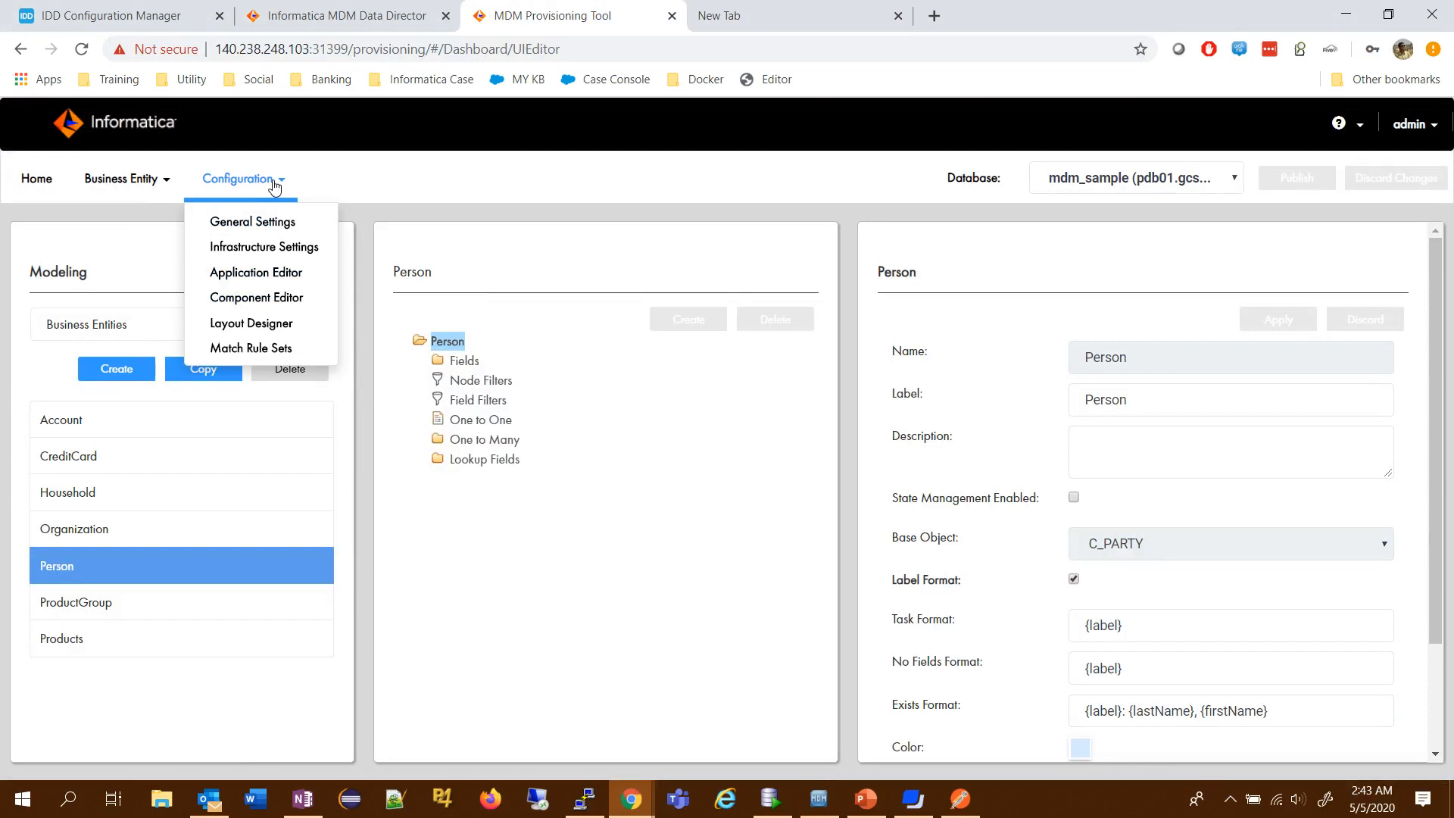
click(273, 298)
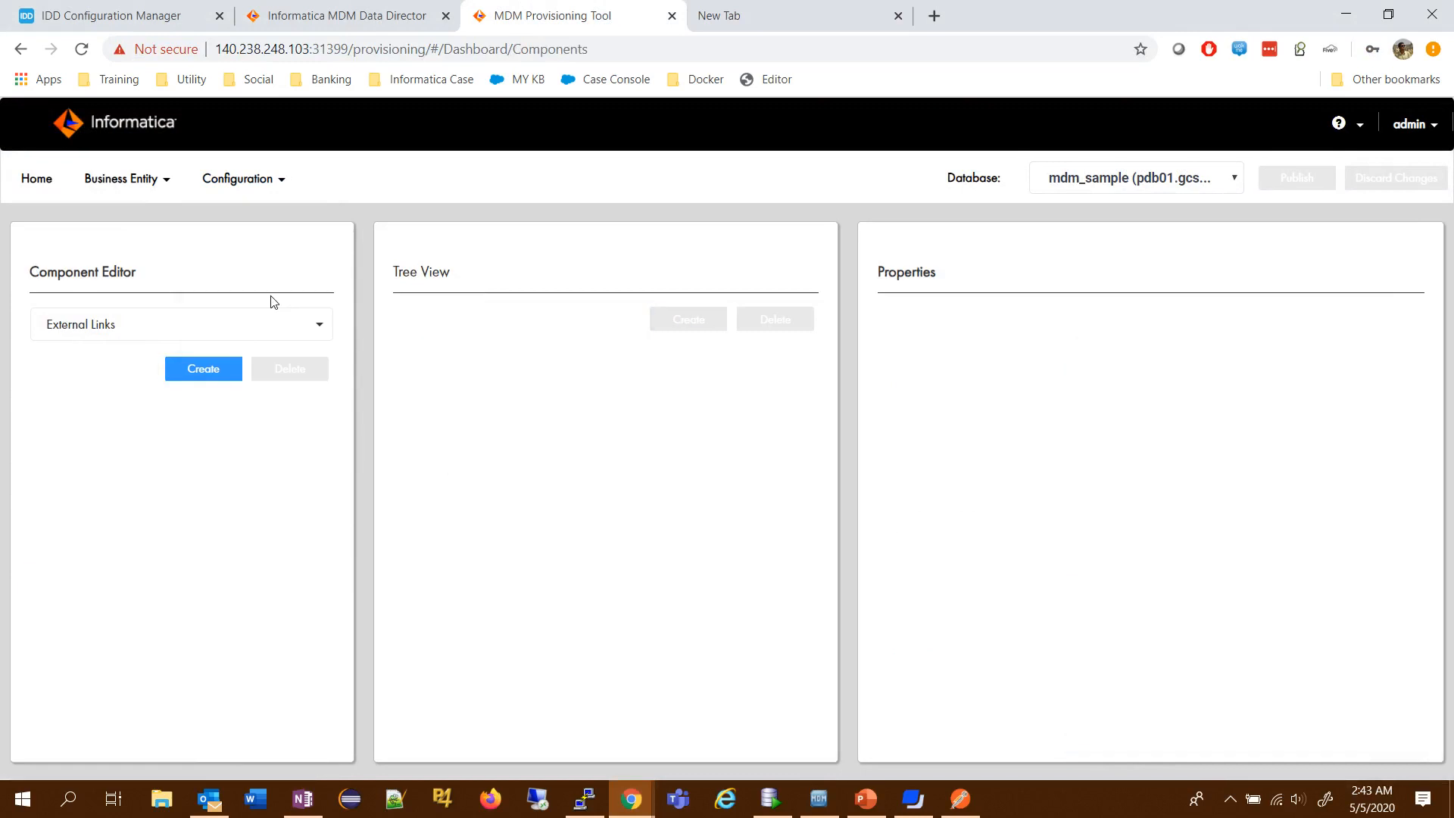
- Create a Chart component with the chart name SourceSystem and the display name Source System
click(144, 332)
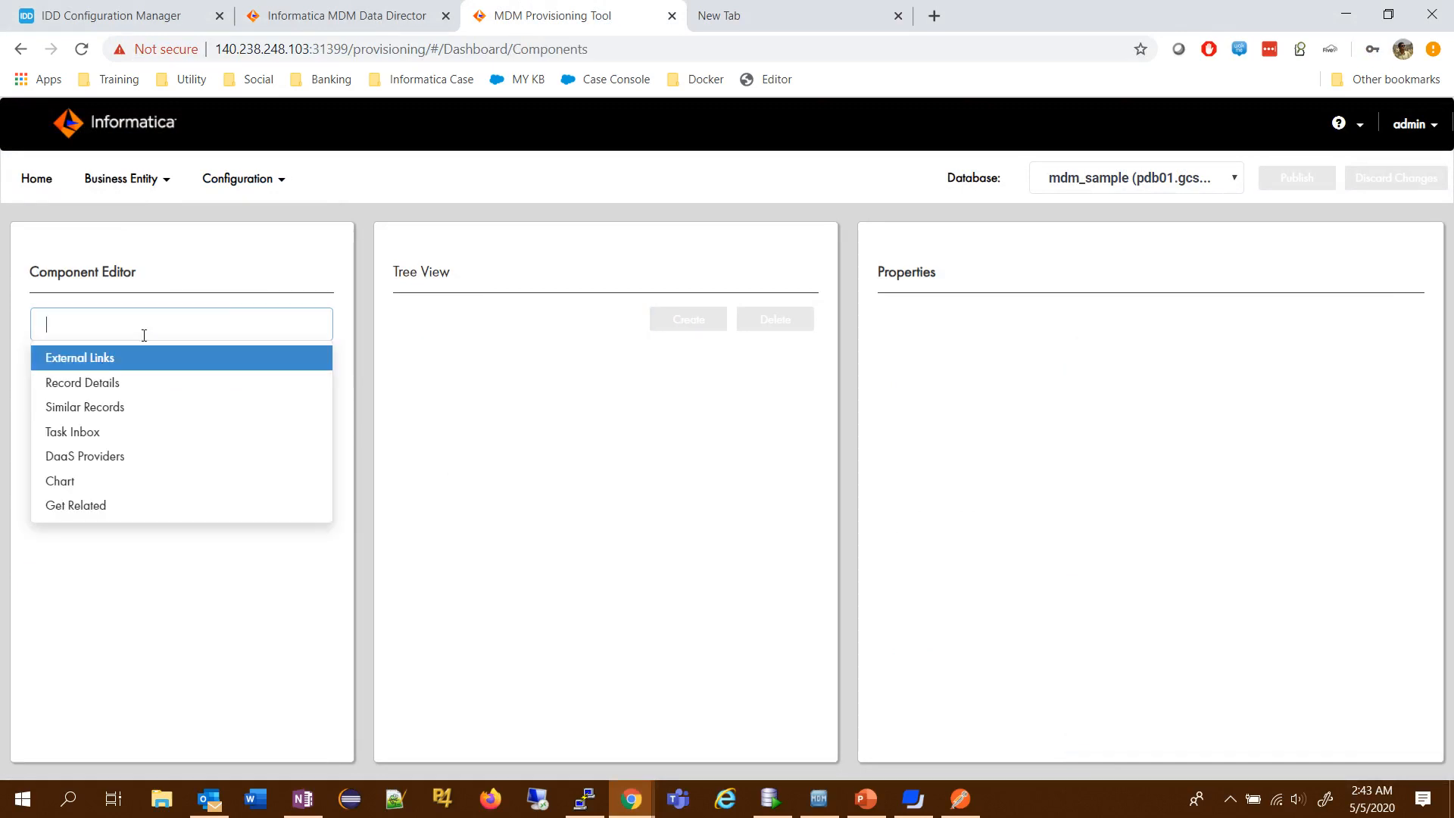
click(81, 486)
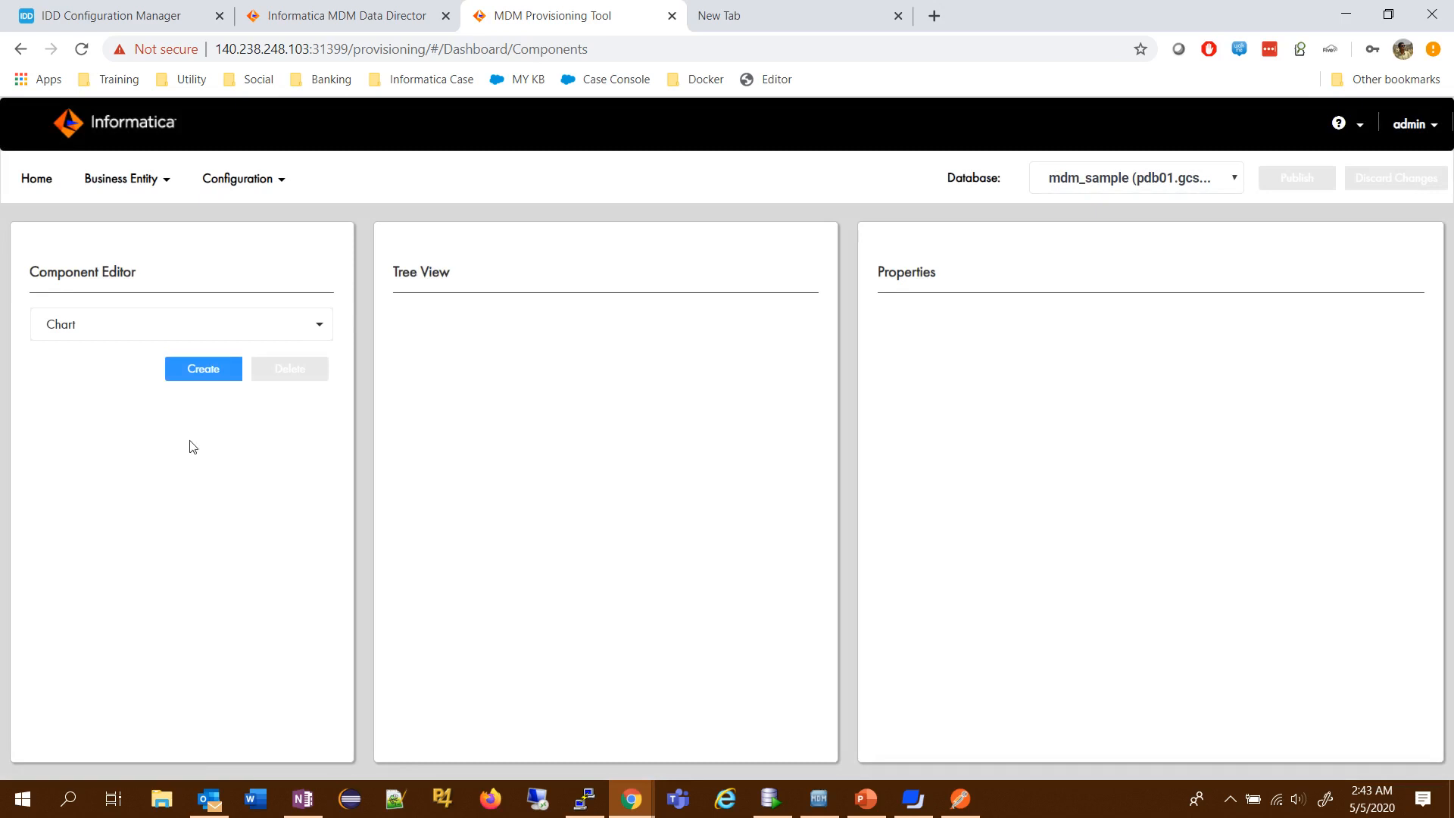
click(211, 370)
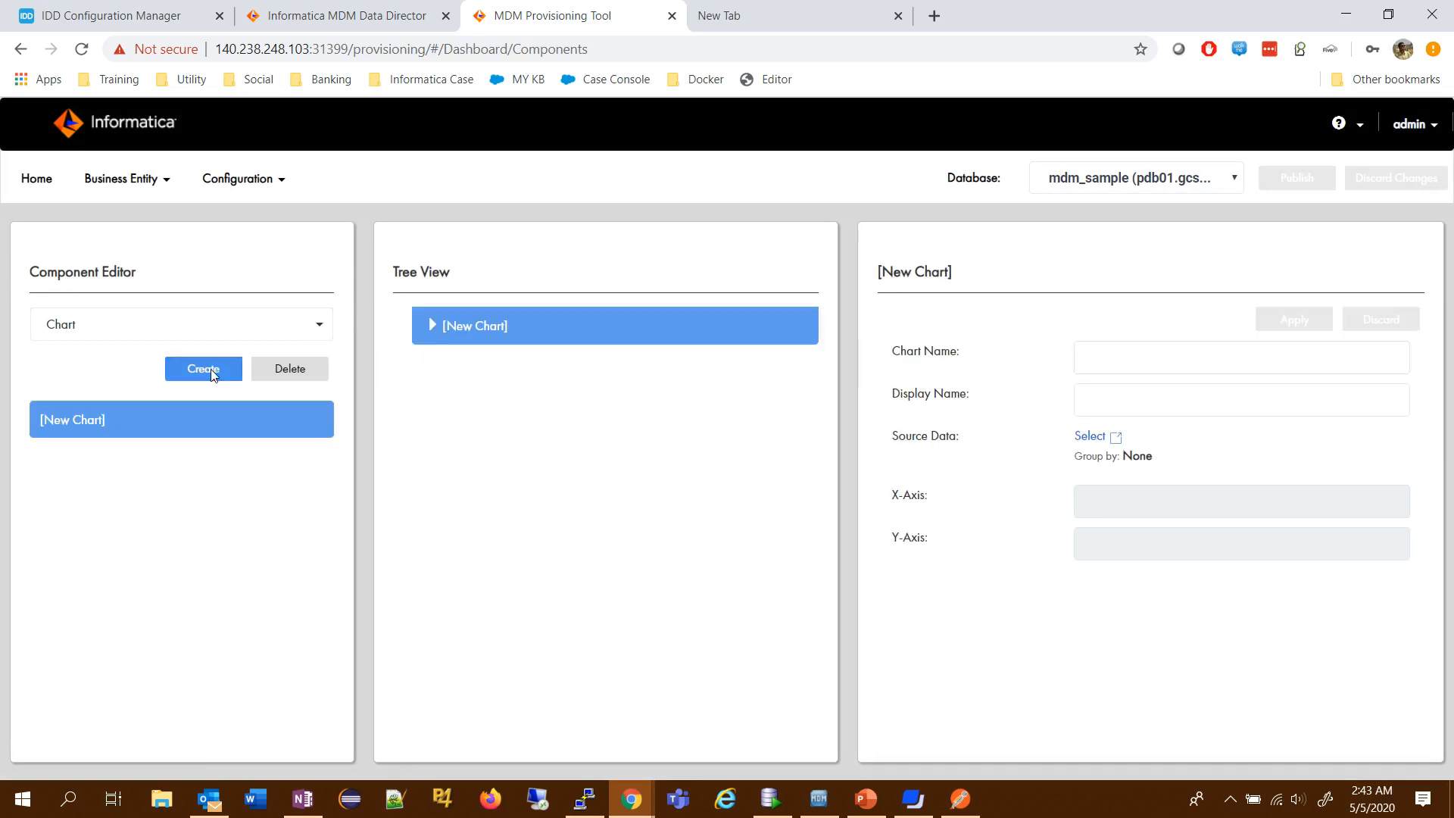
click(1156, 360)
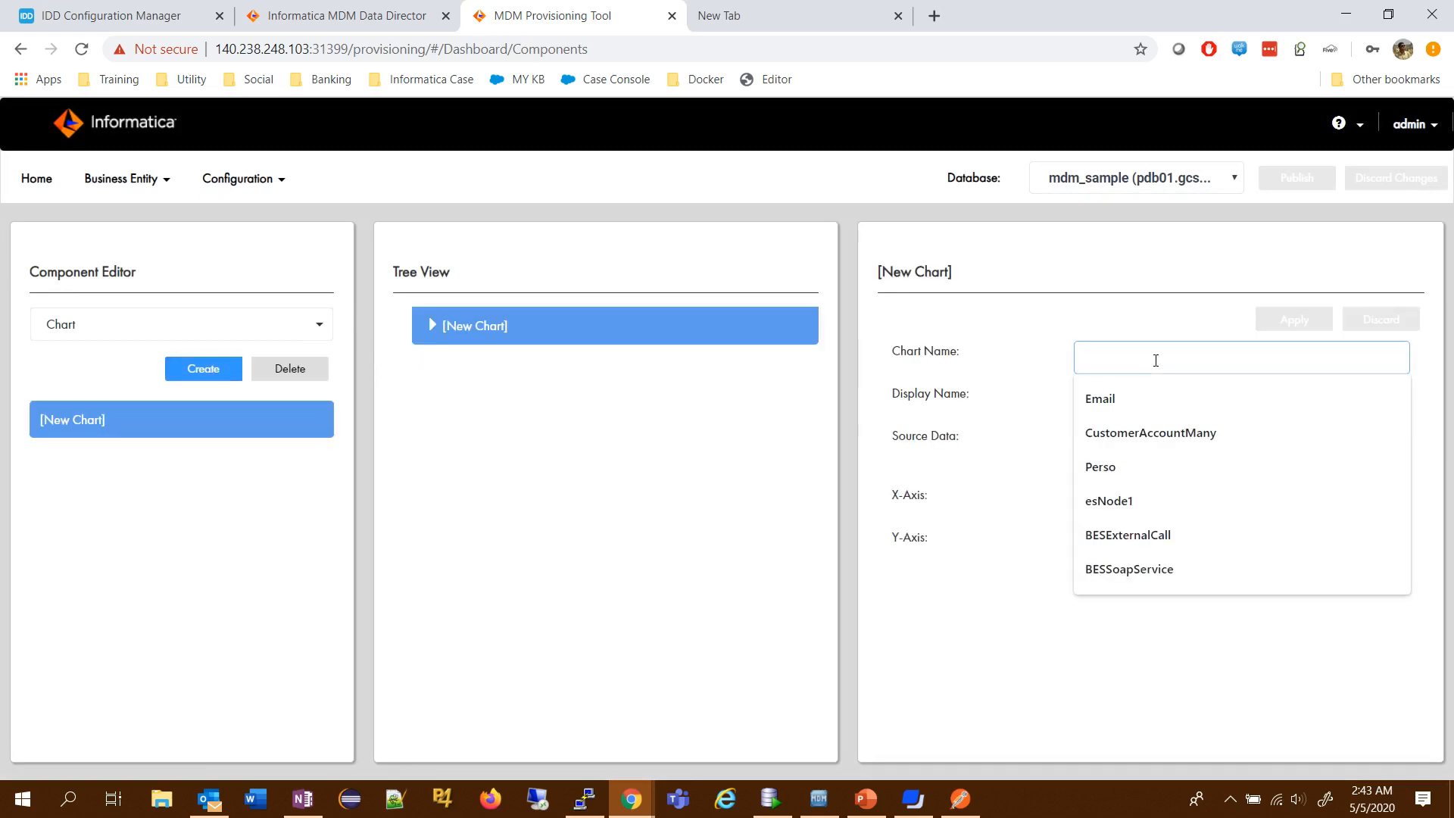
text(Sour)
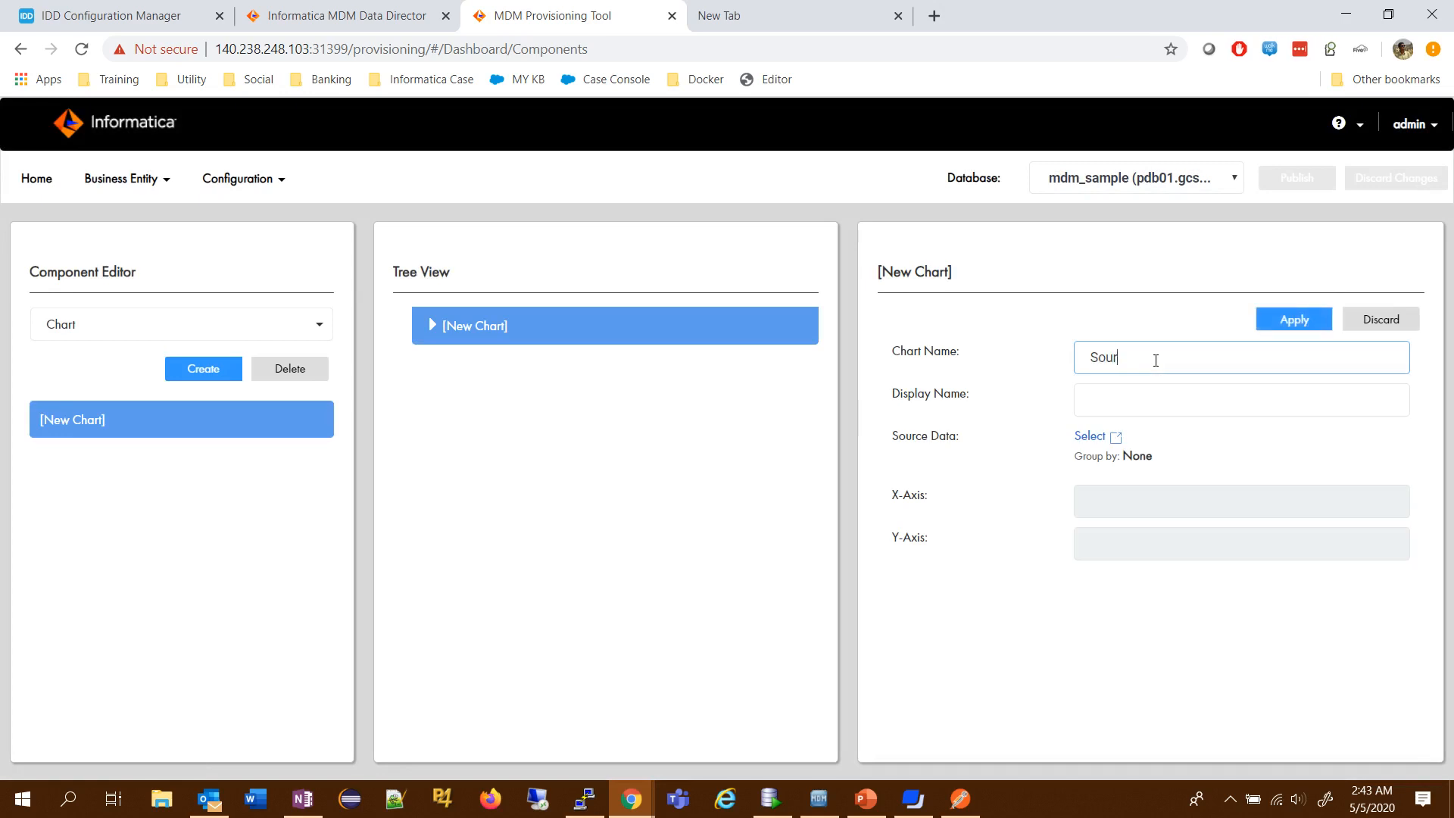
text(ceSystem)
click(1161, 392)
text(So)
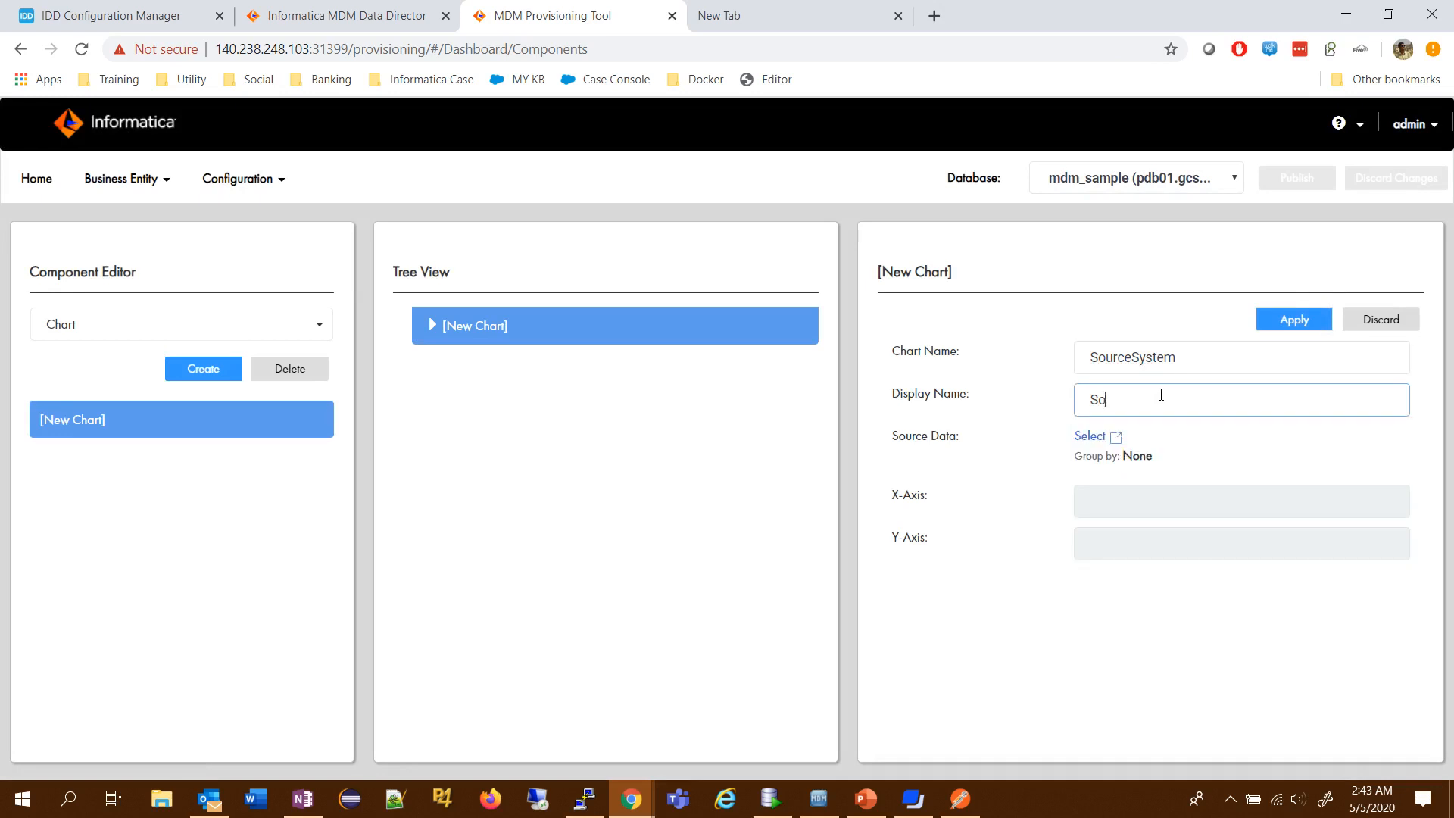
text(urce System)
- Set the chart's source data to Business Entities by Source Systems, with Business Entity Type as X-axis and Number of Entities as Y-axis
click(1084, 439)
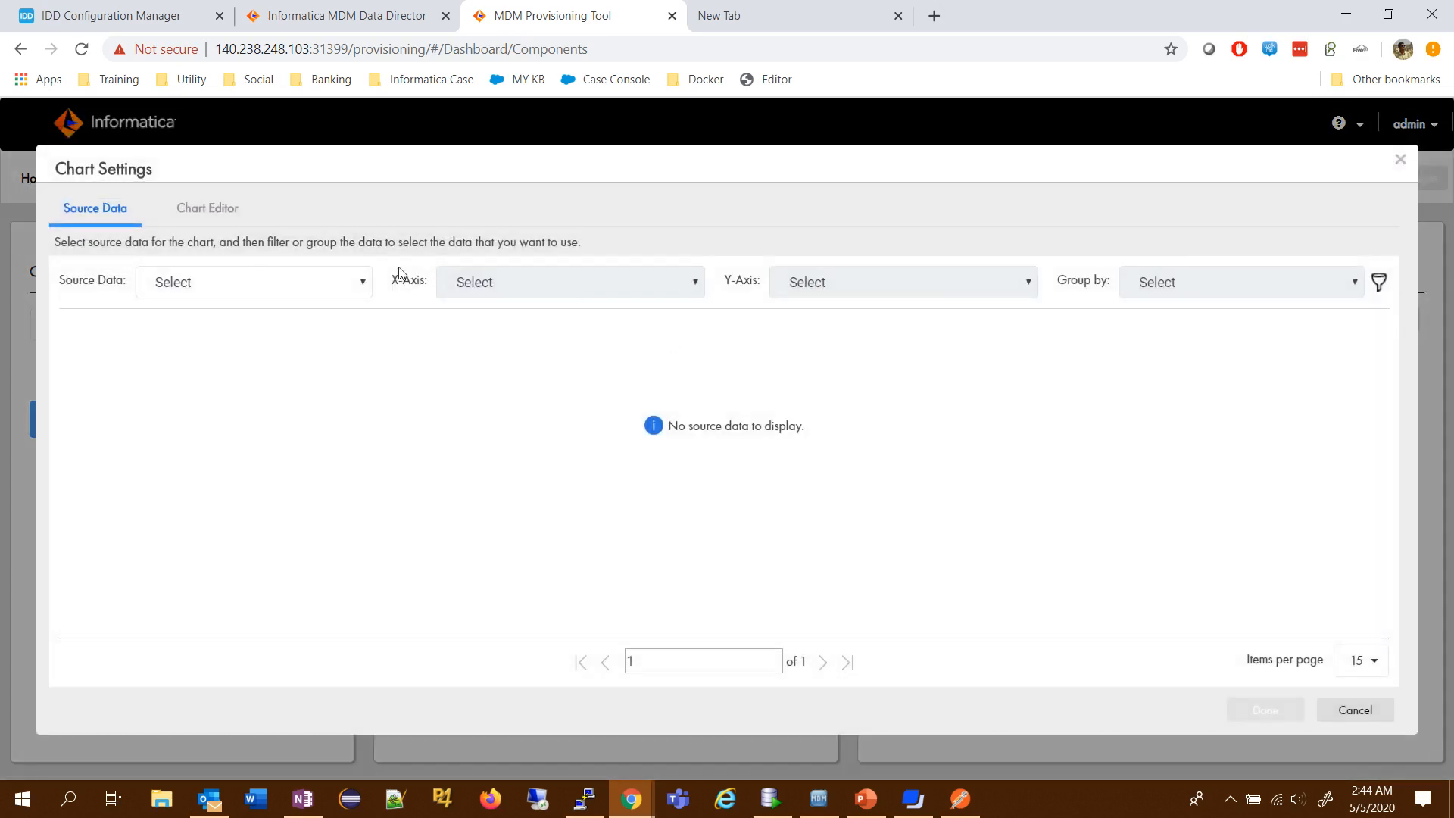
click(342, 281)
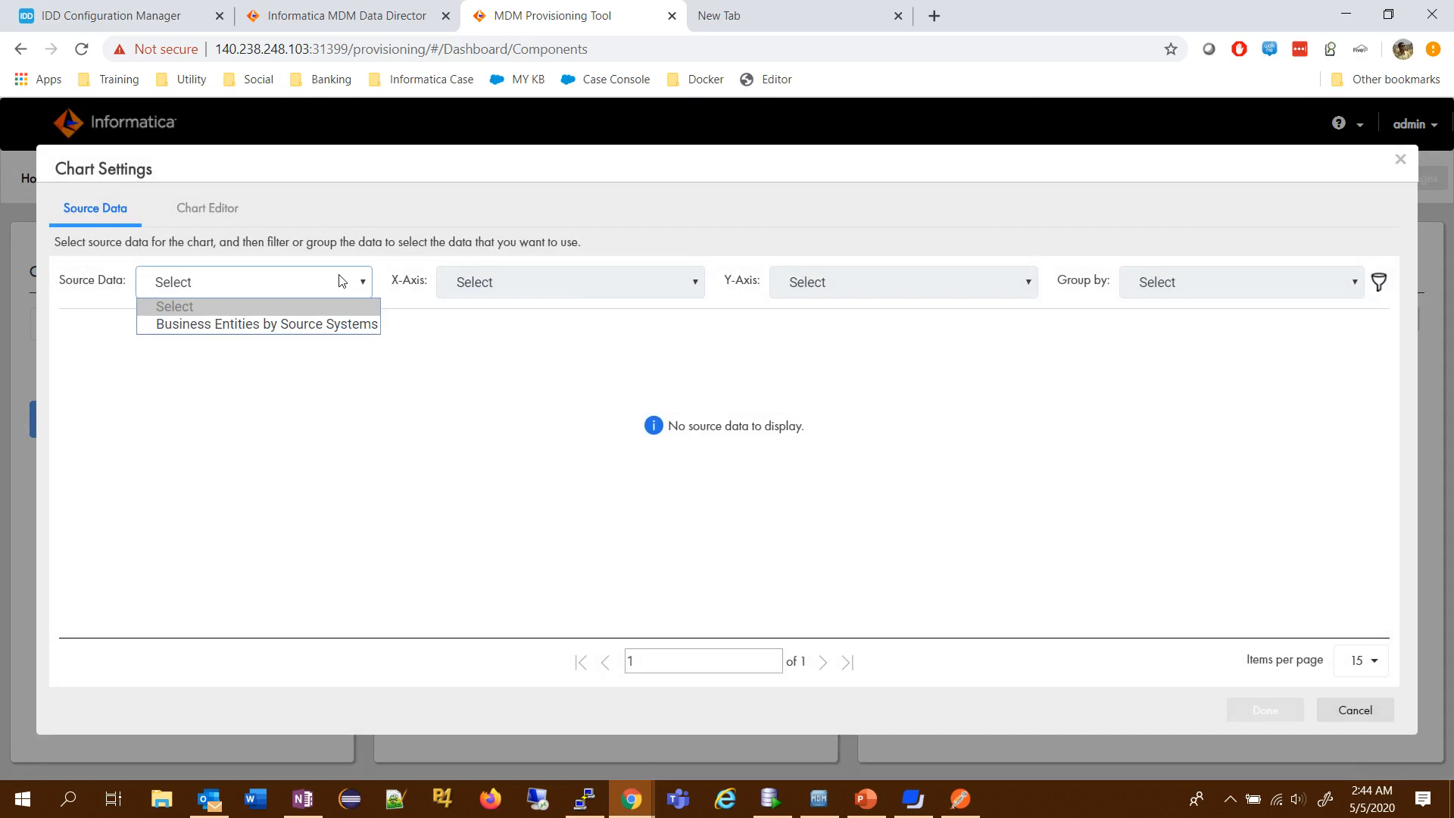
click(297, 327)
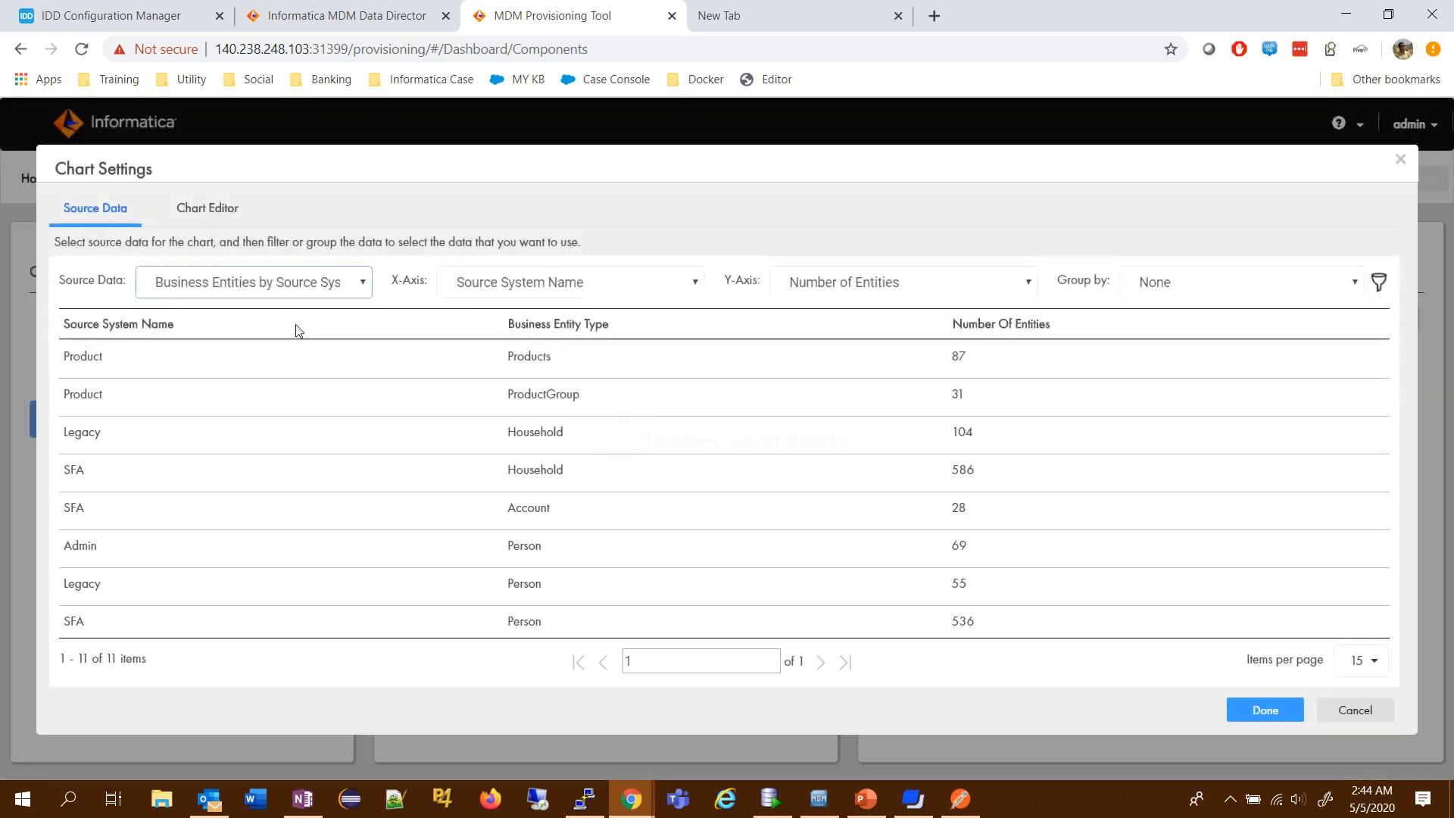
click(575, 288)
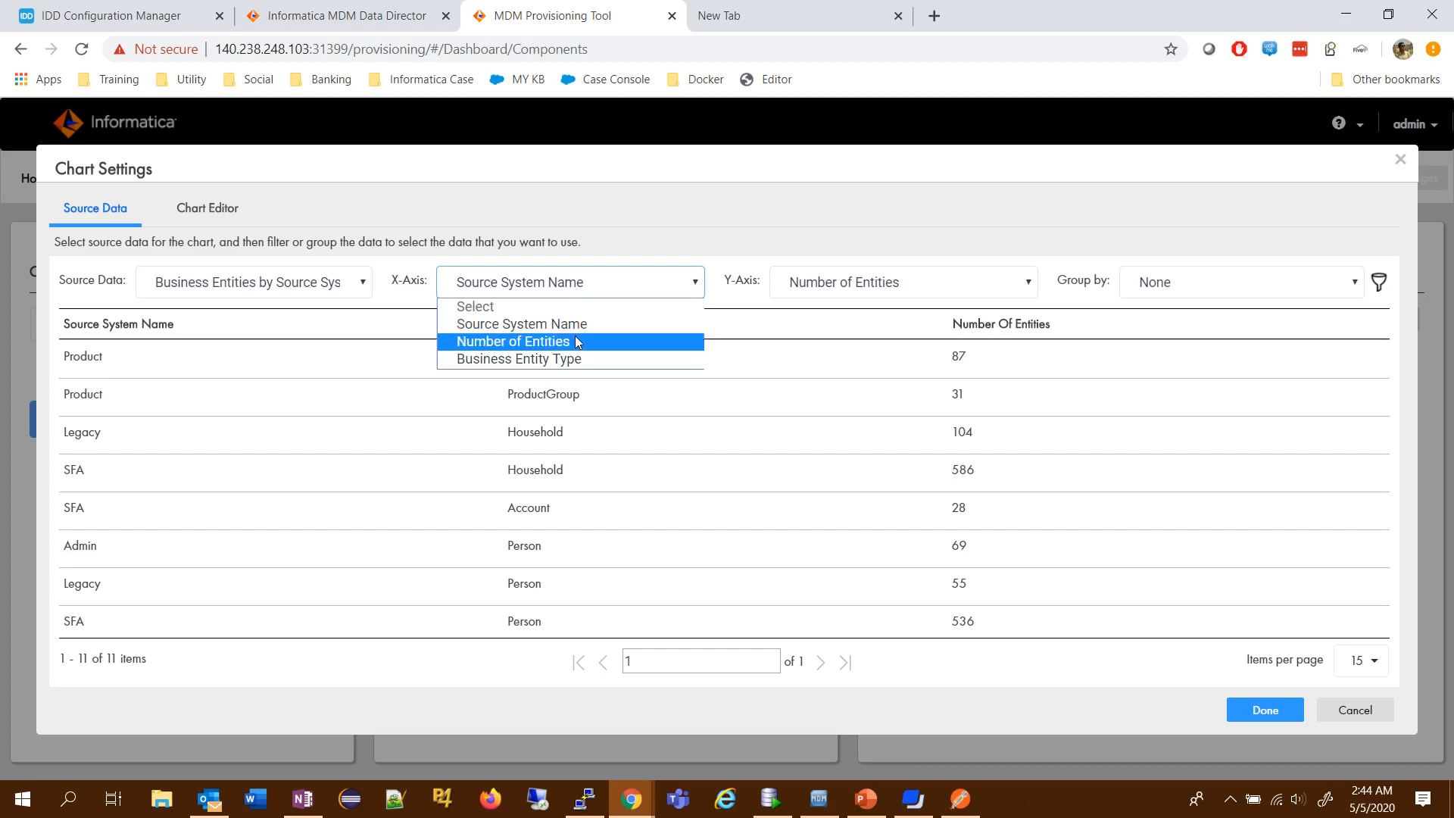
click(578, 360)
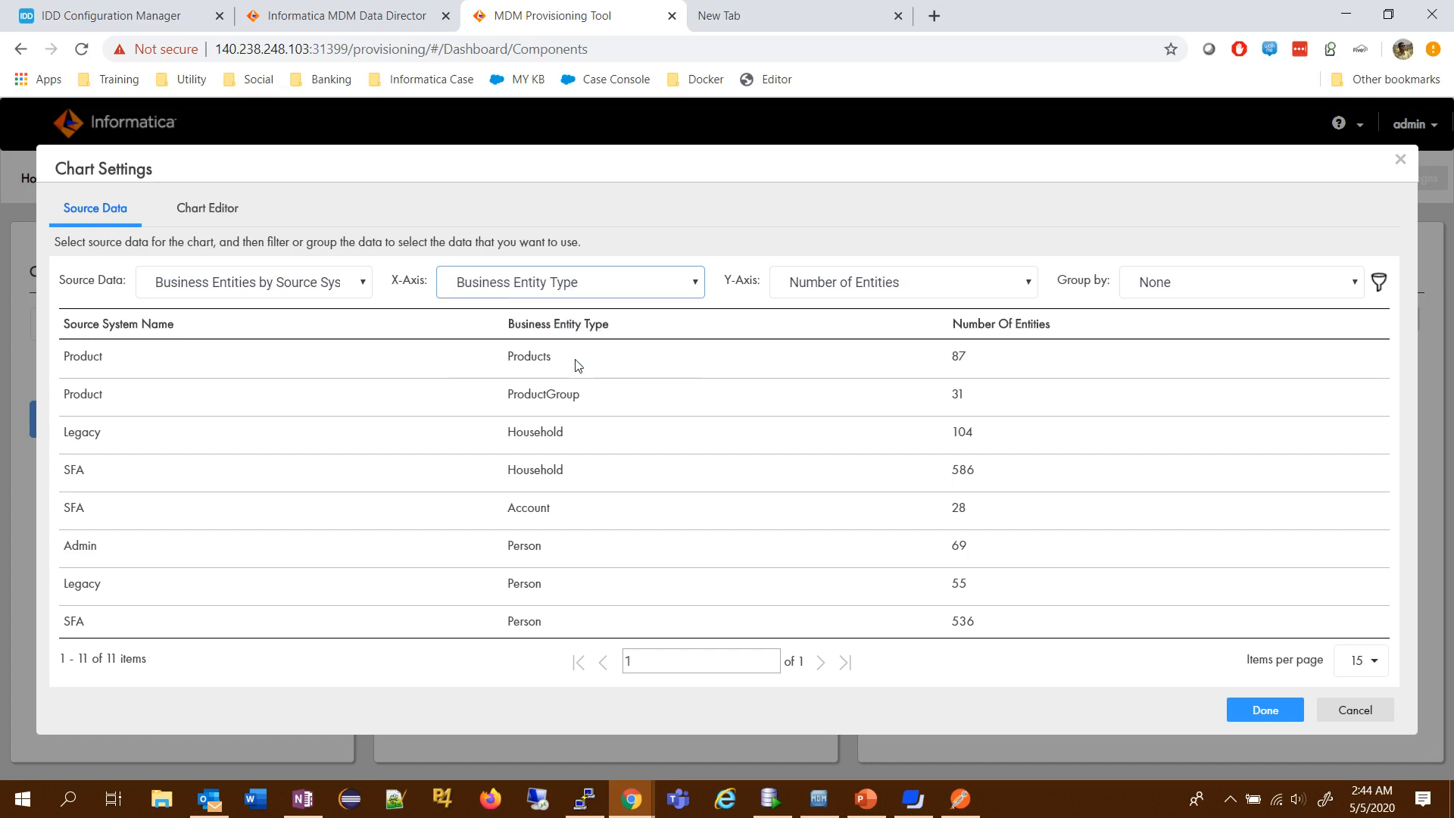
click(869, 286)
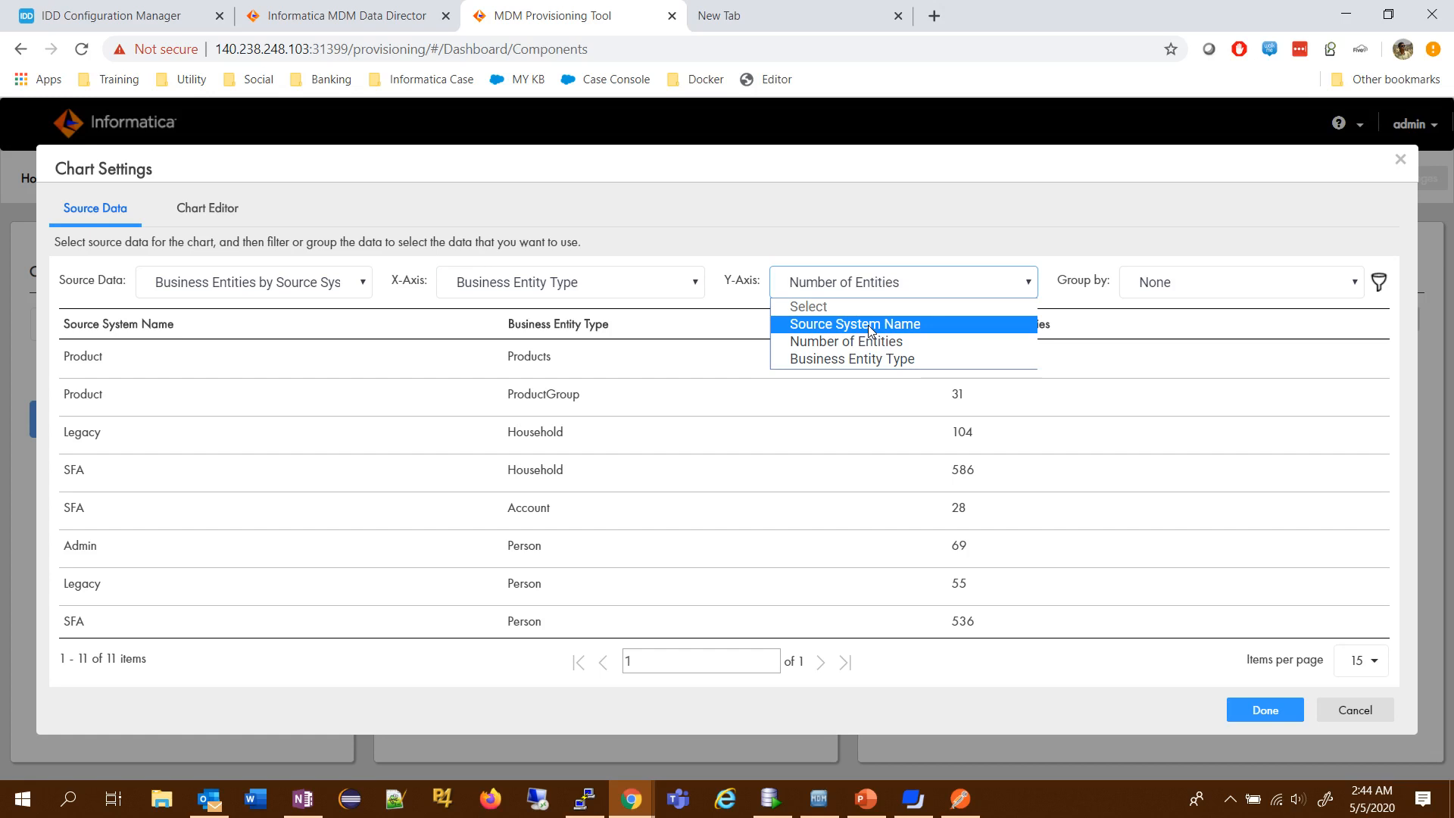
click(884, 343)
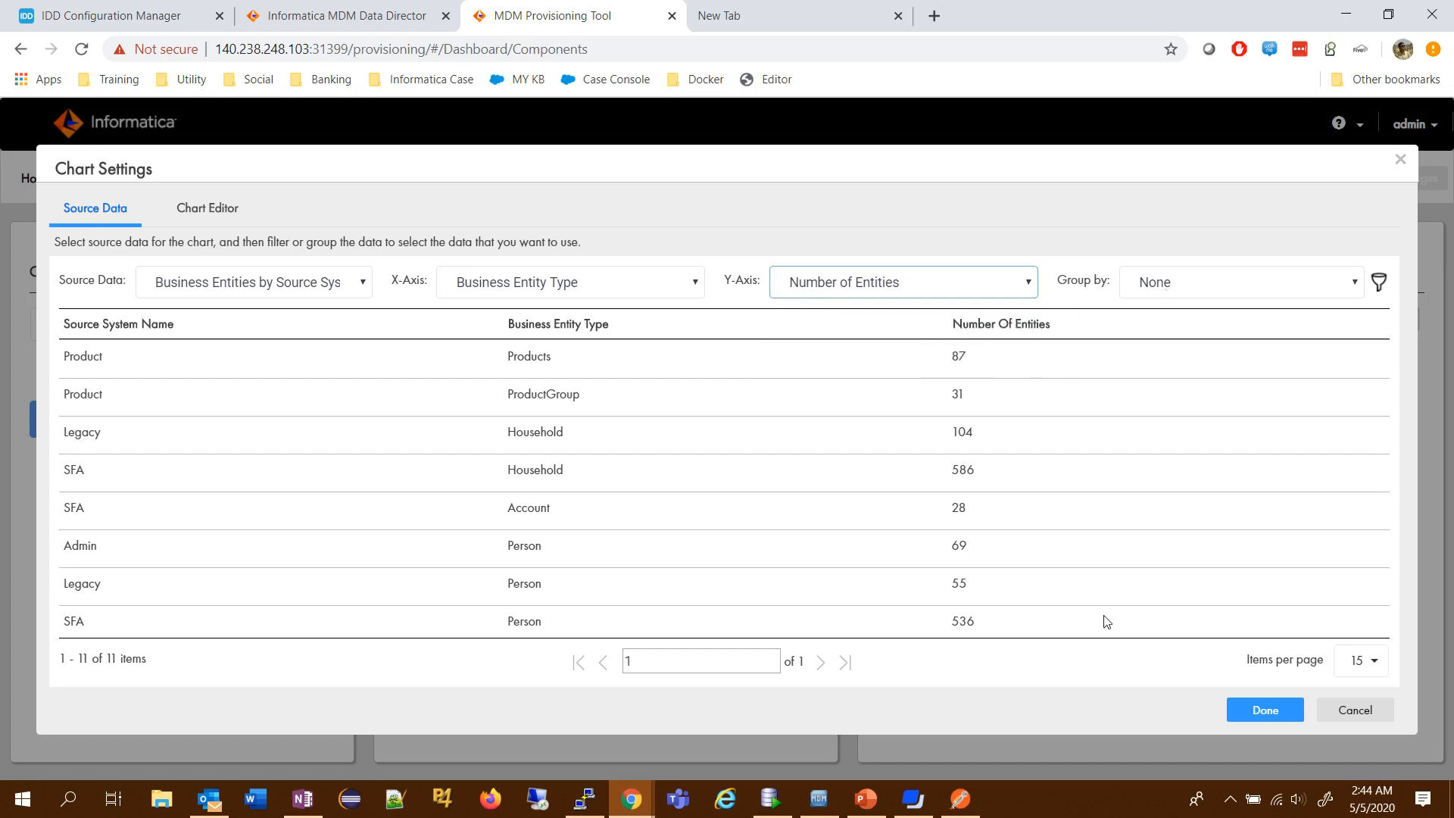
- Preview the configured chart, look at the available Bar templates, and return to the chart's source data
click(196, 216)
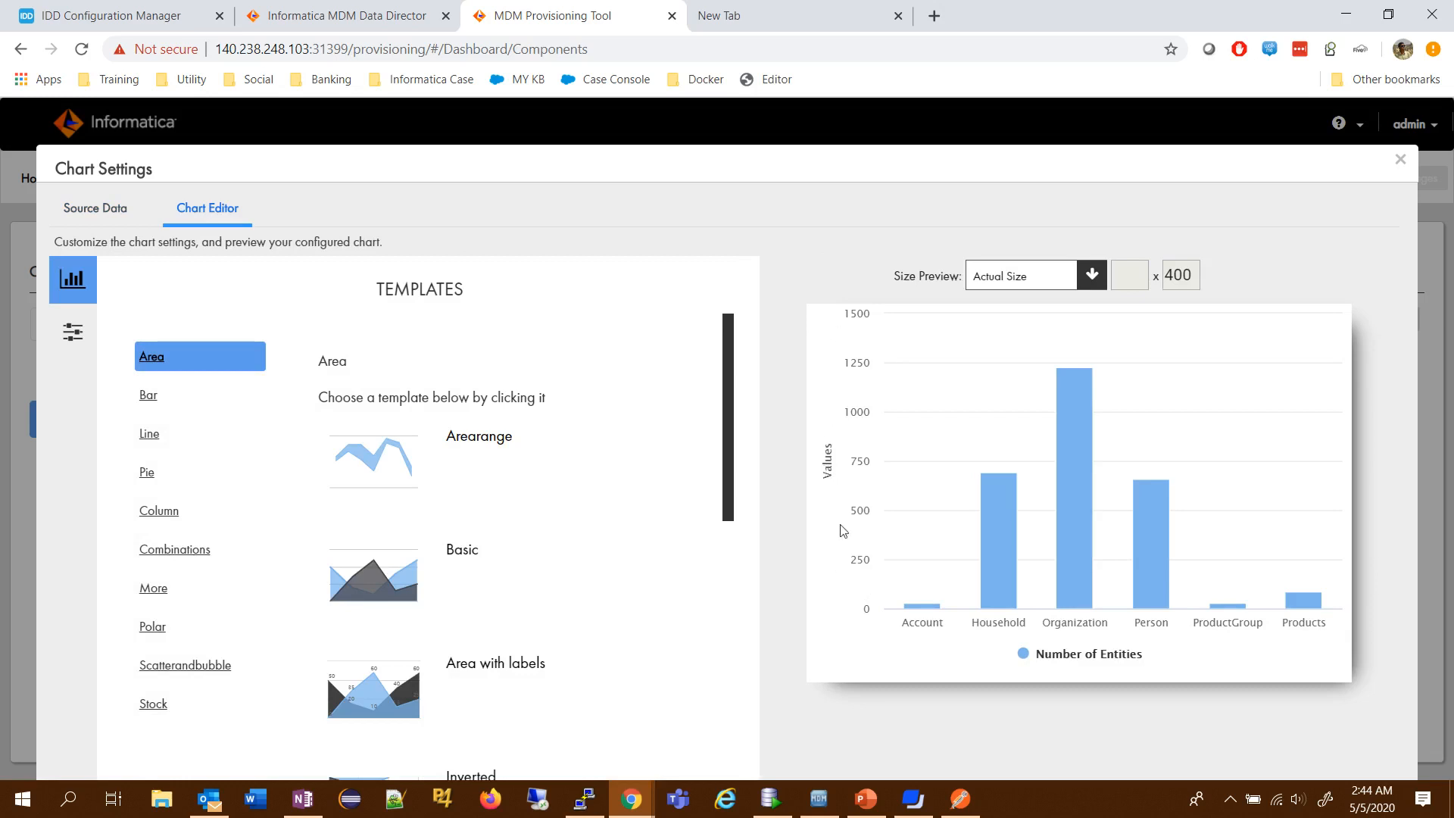
mouse_move(1294, 606)
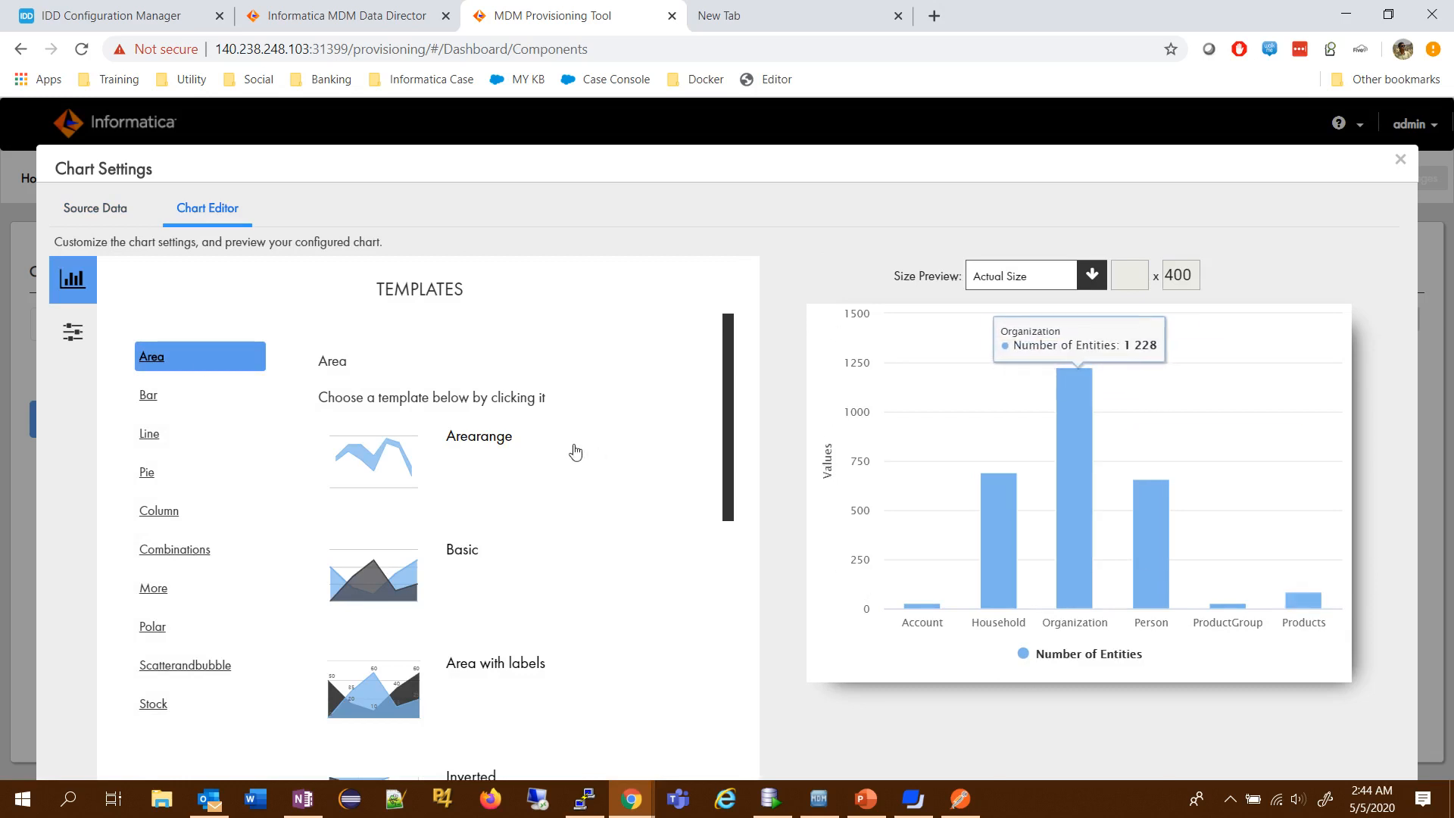
click(150, 398)
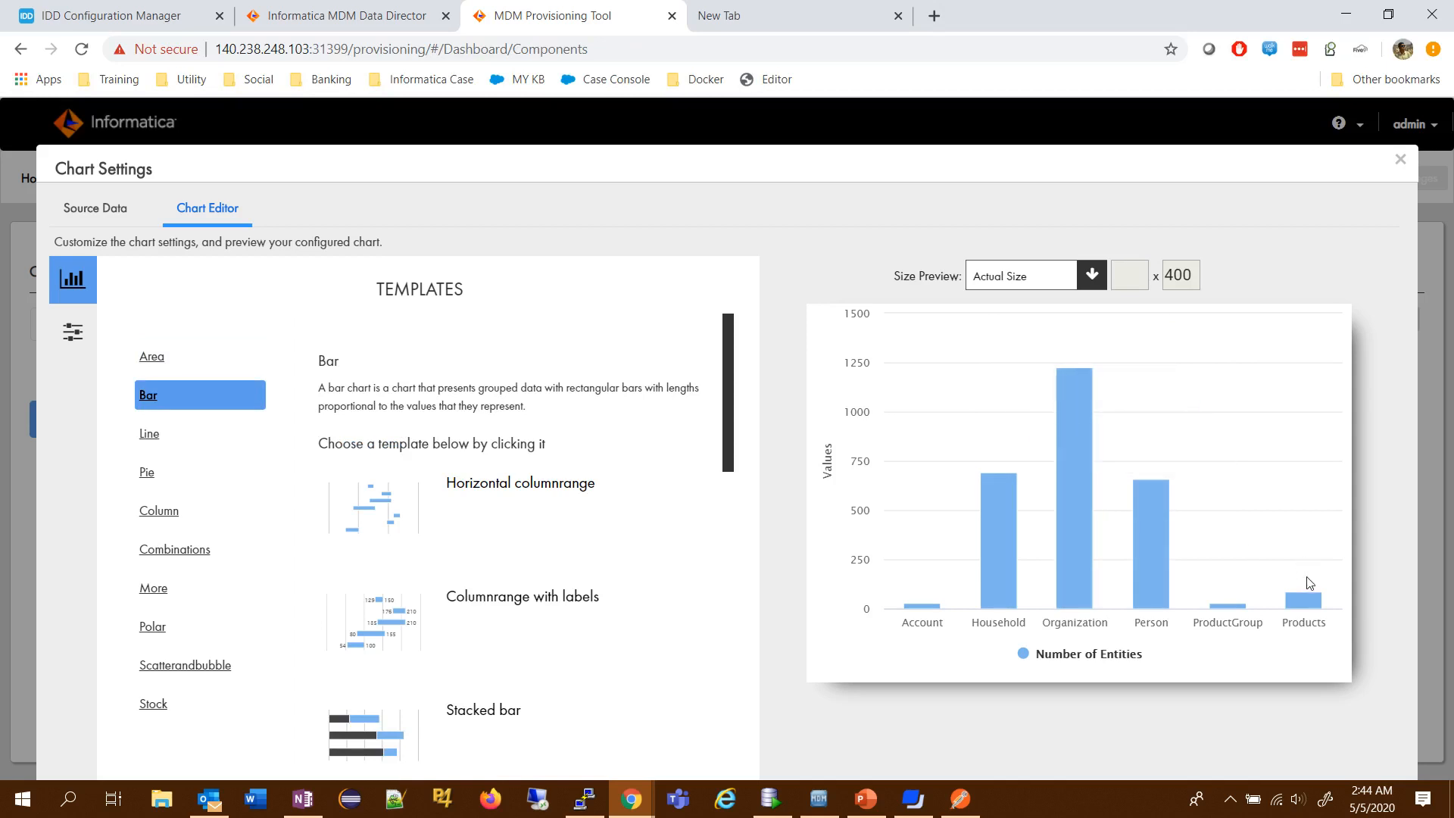
click(94, 209)
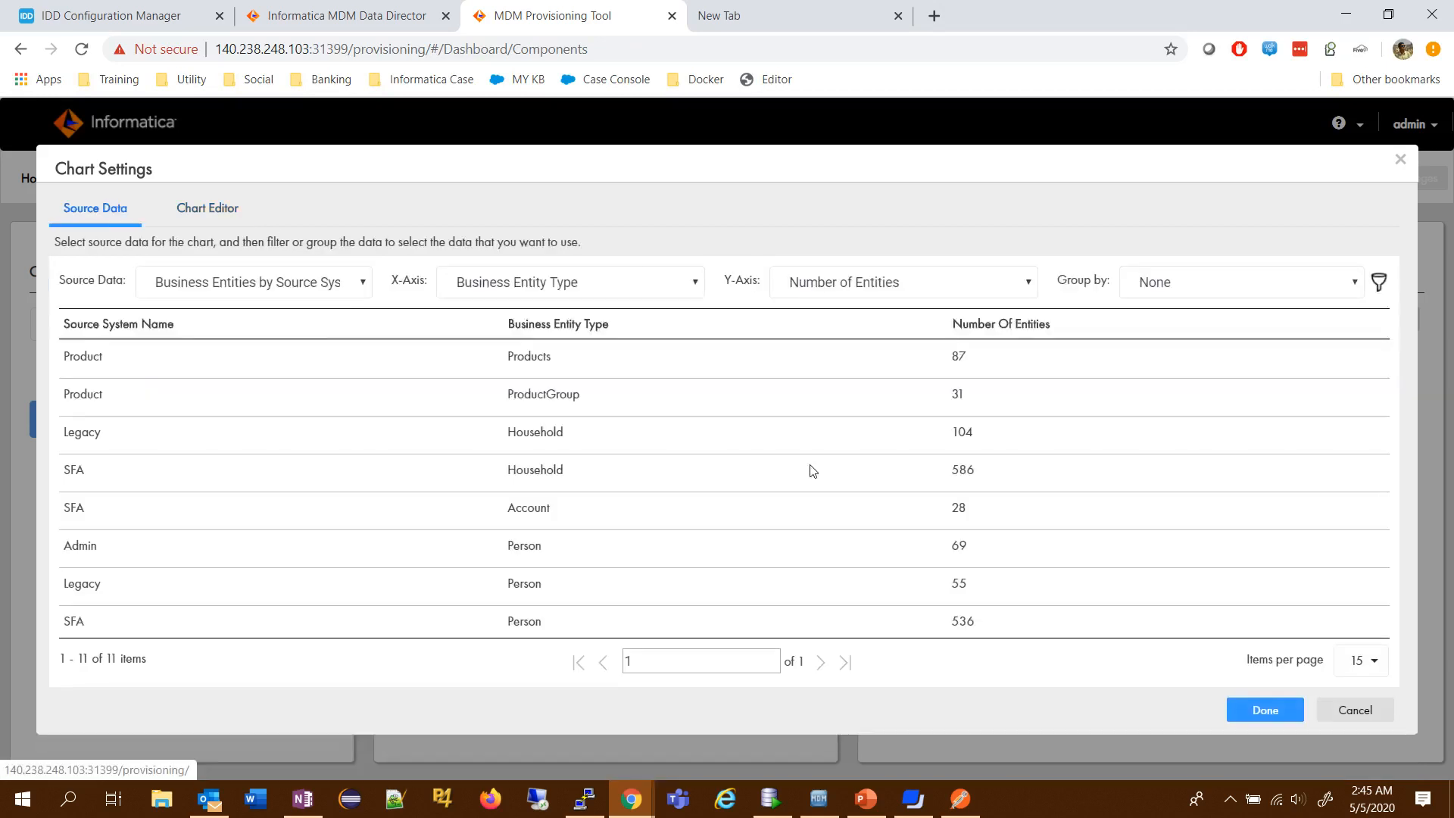
- Apply the SourceSystem chart's settings and link it to the drilldown chart Source System contribution to BE by year
click(1283, 712)
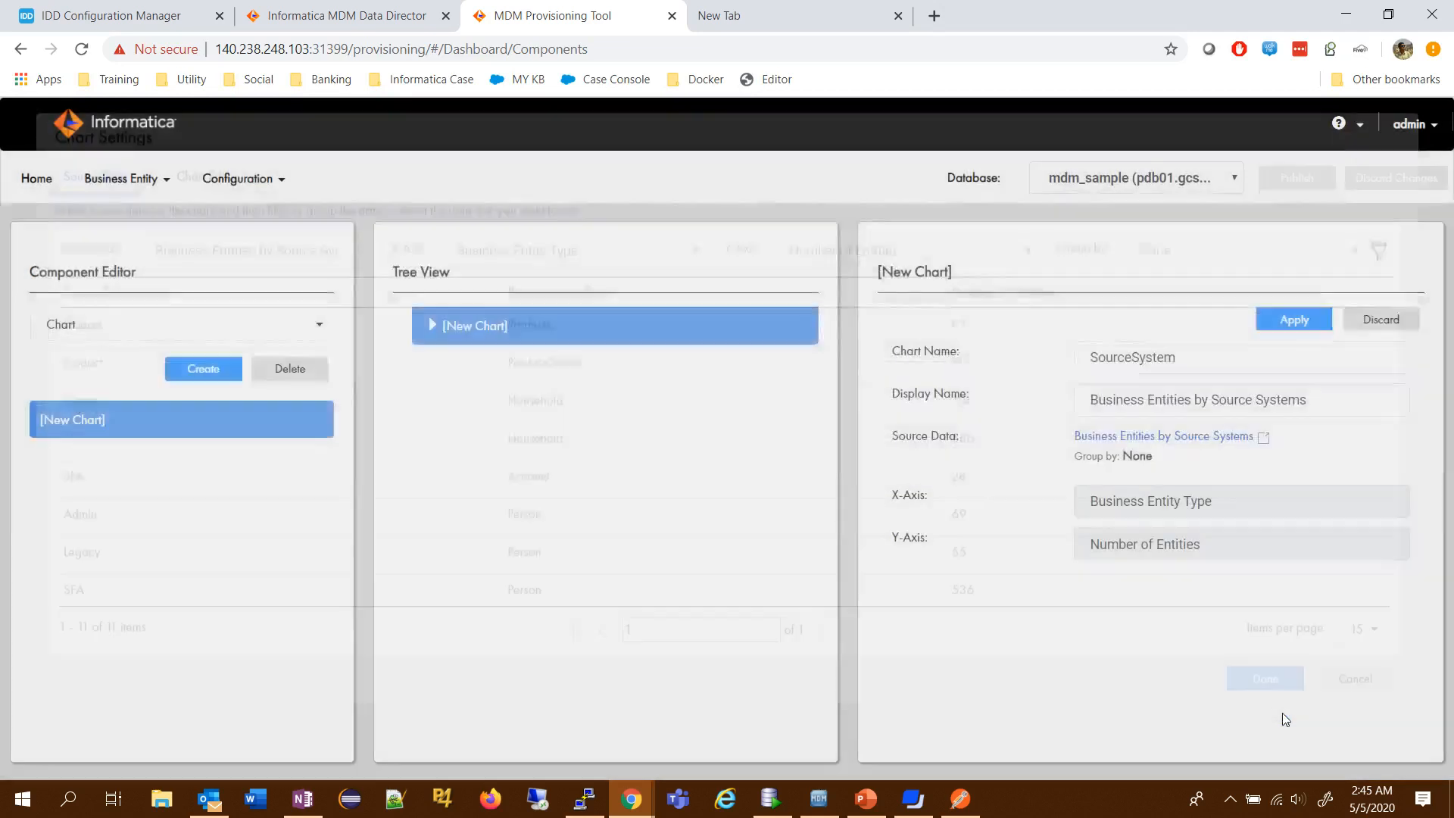
click(1309, 318)
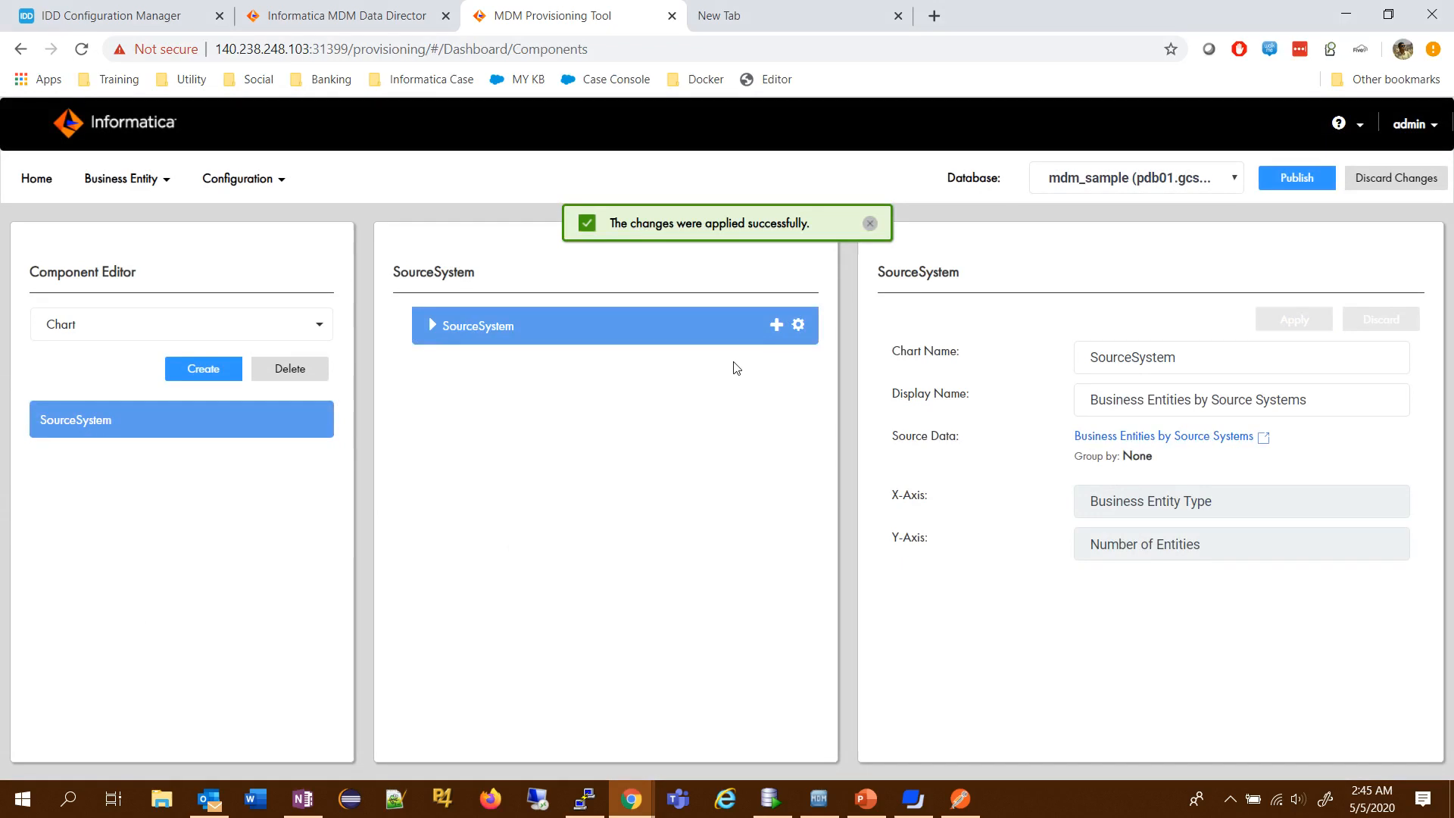
click(778, 333)
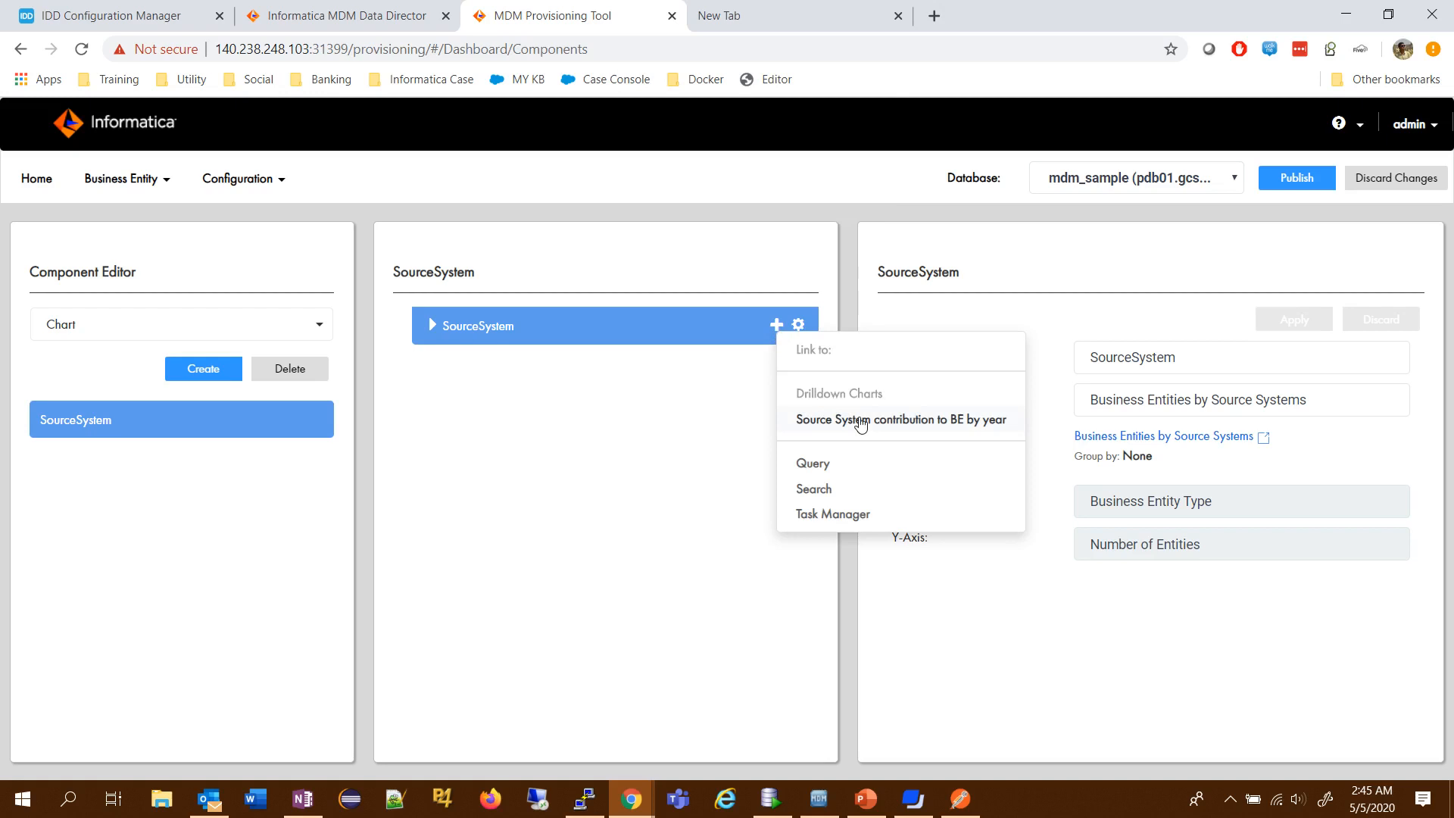
click(861, 425)
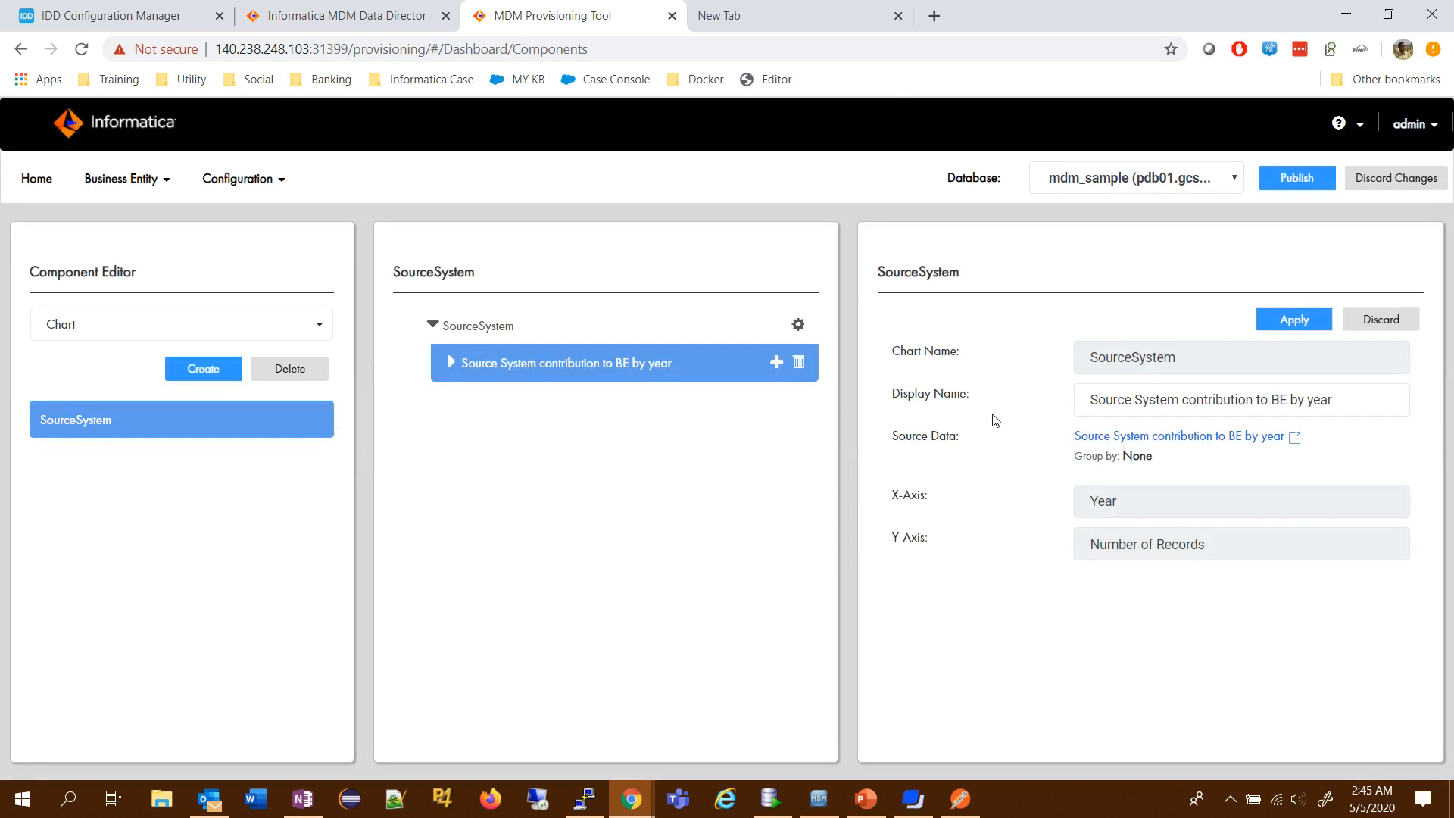
click(1304, 327)
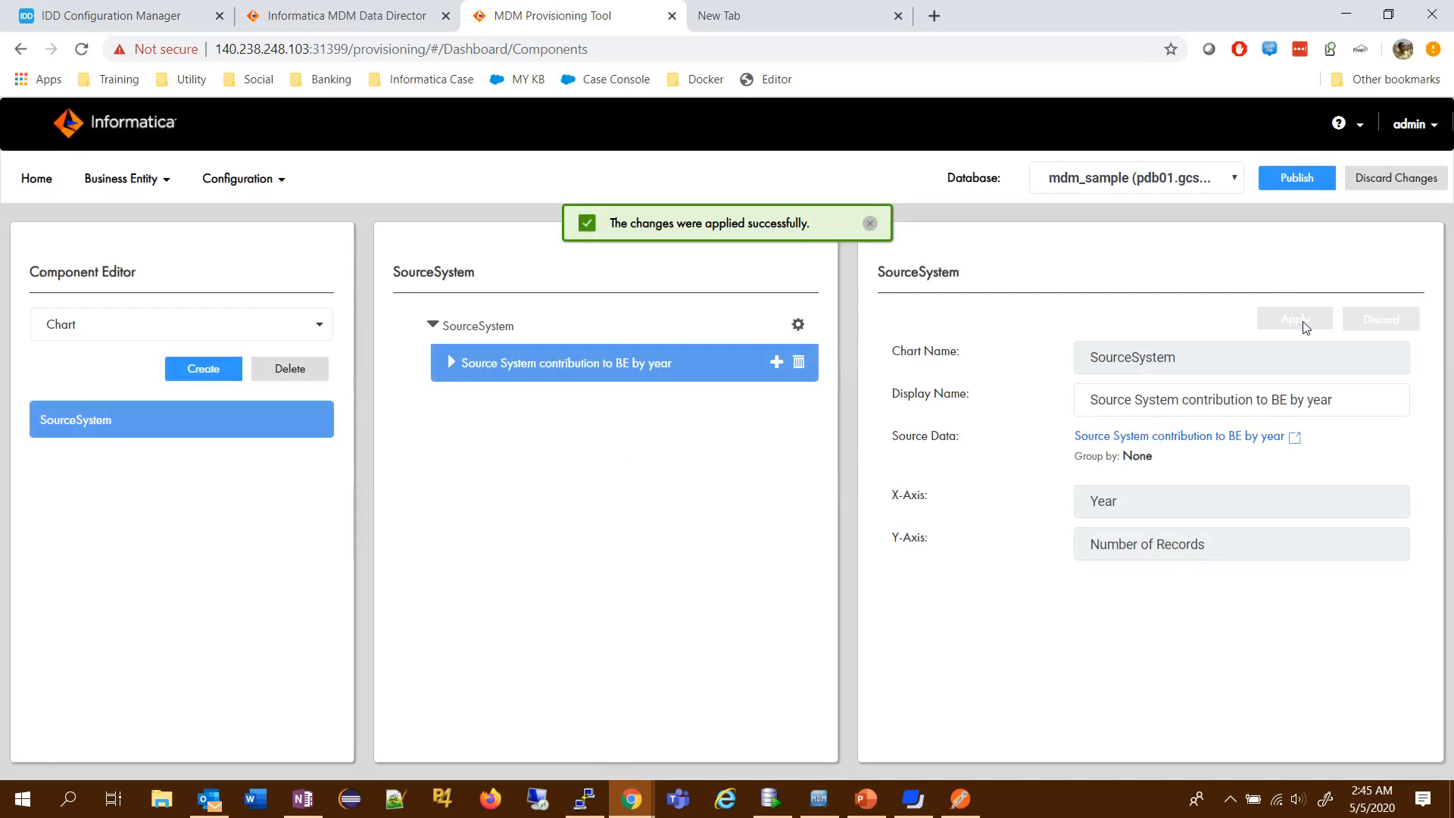
click(777, 363)
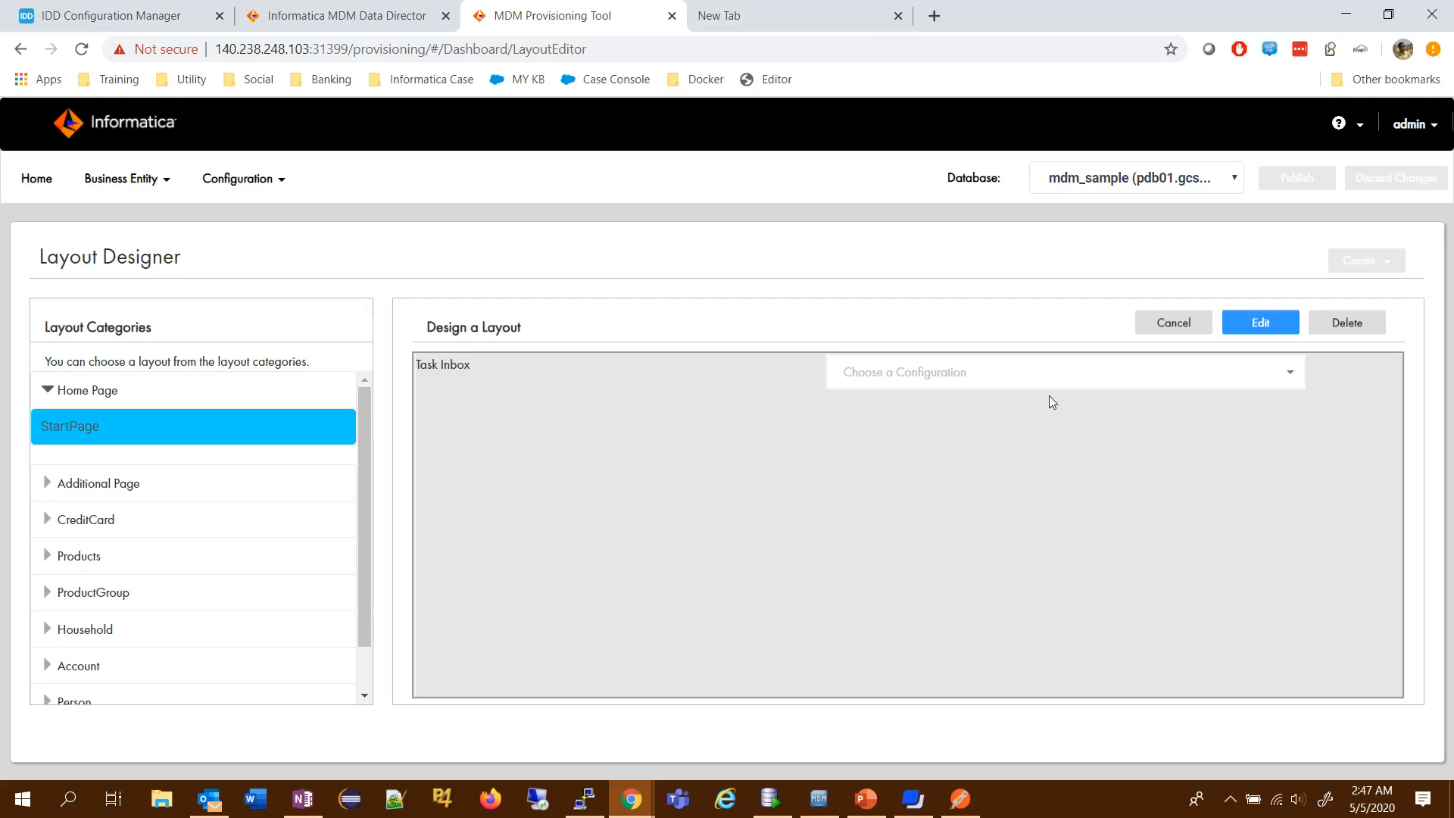
- Add a Chart with the SourceSystem configuration below the Task Inbox in the StartPage layout, and save and publish the changes
click(1266, 324)
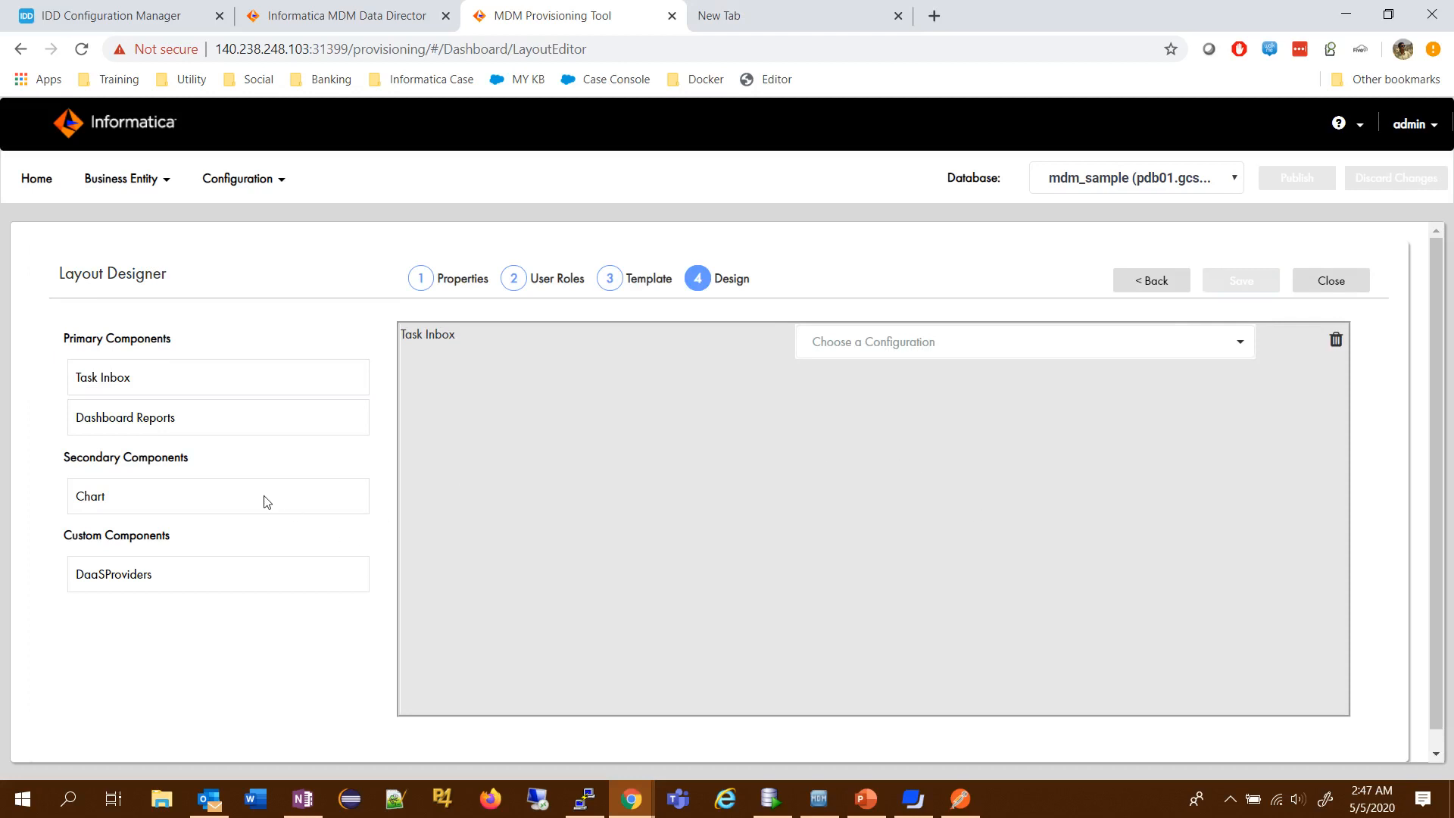
drag(247, 503, 607, 565)
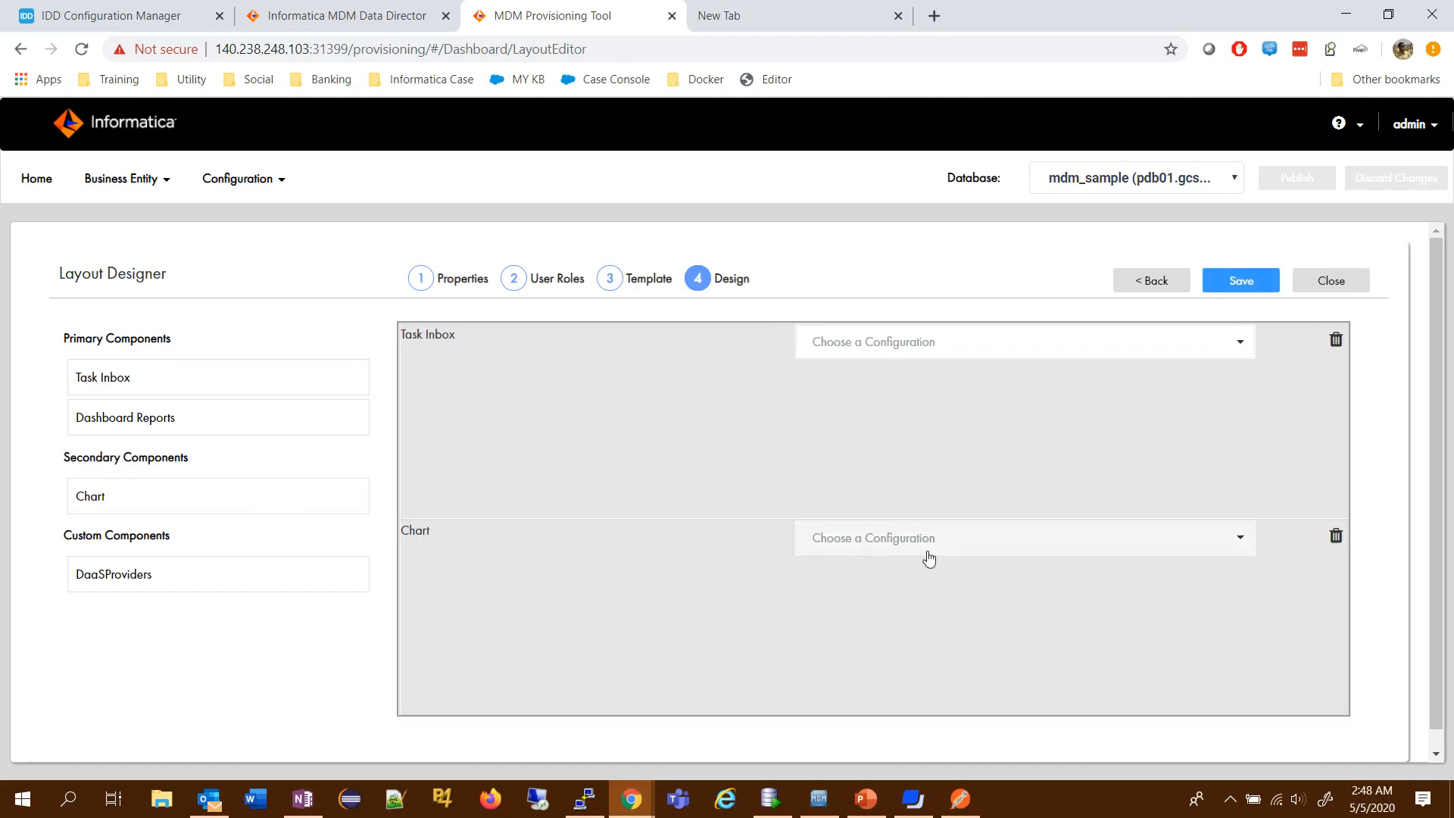
click(939, 539)
click(915, 582)
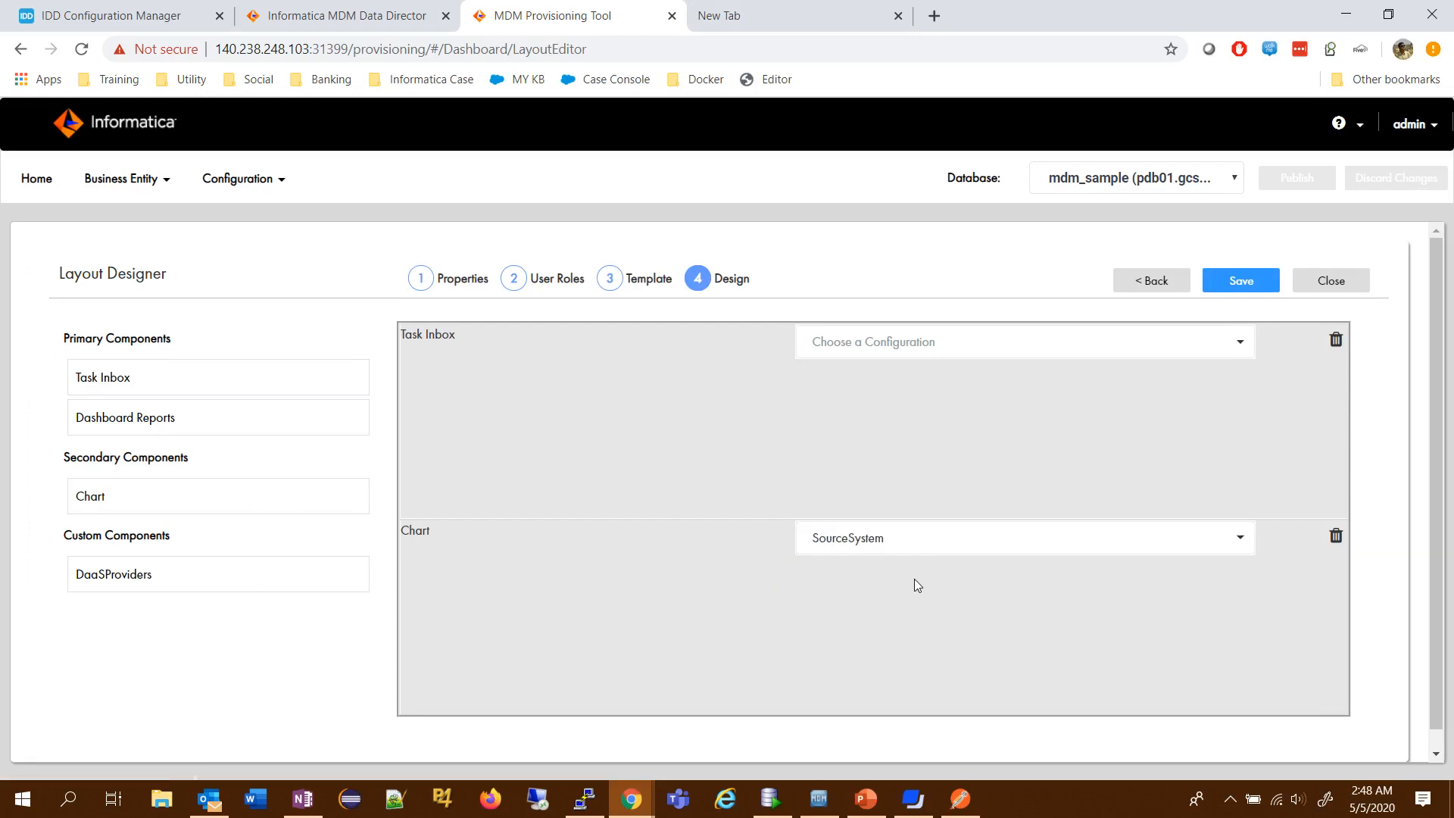
click(1237, 274)
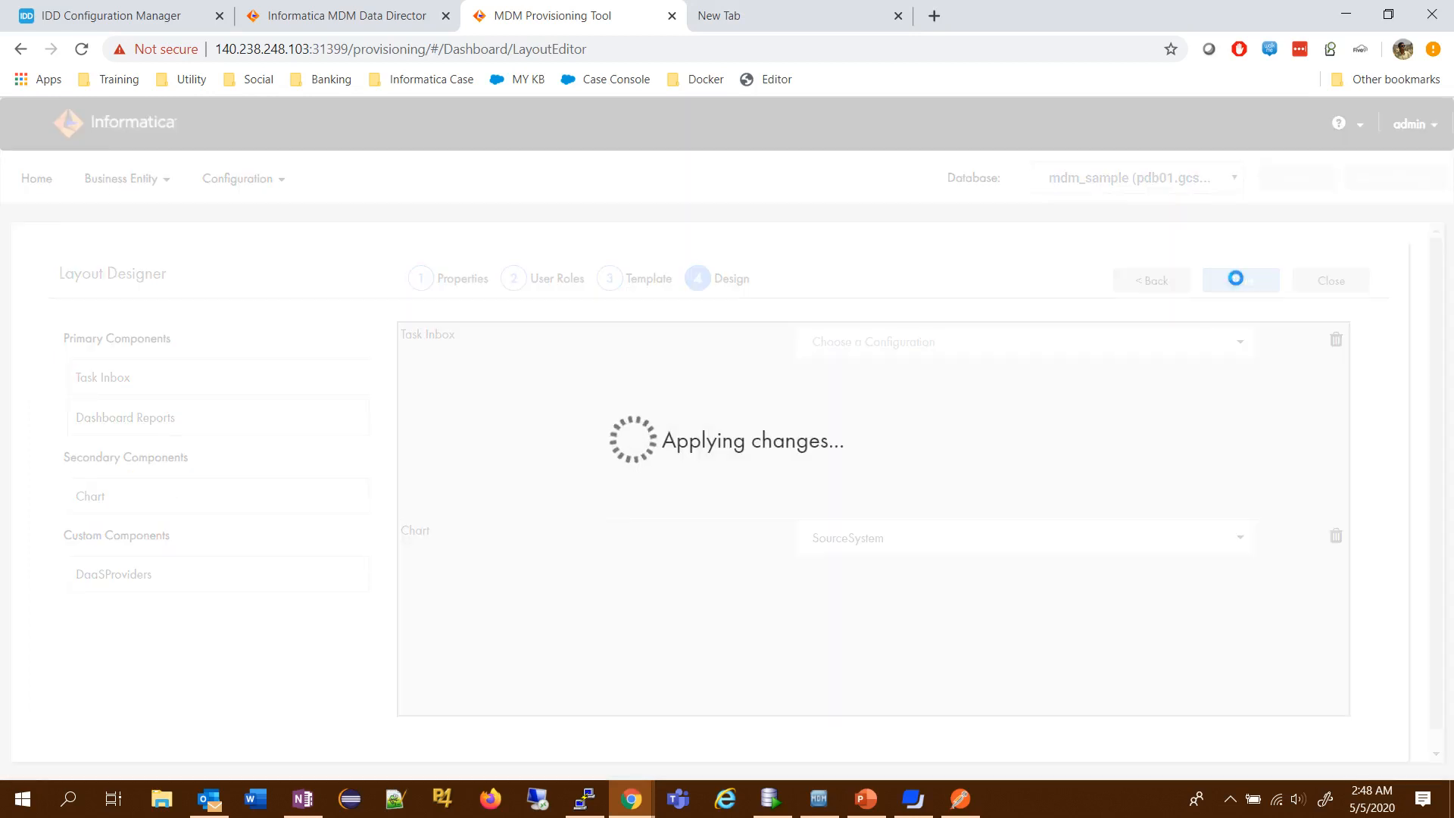
click(1297, 179)
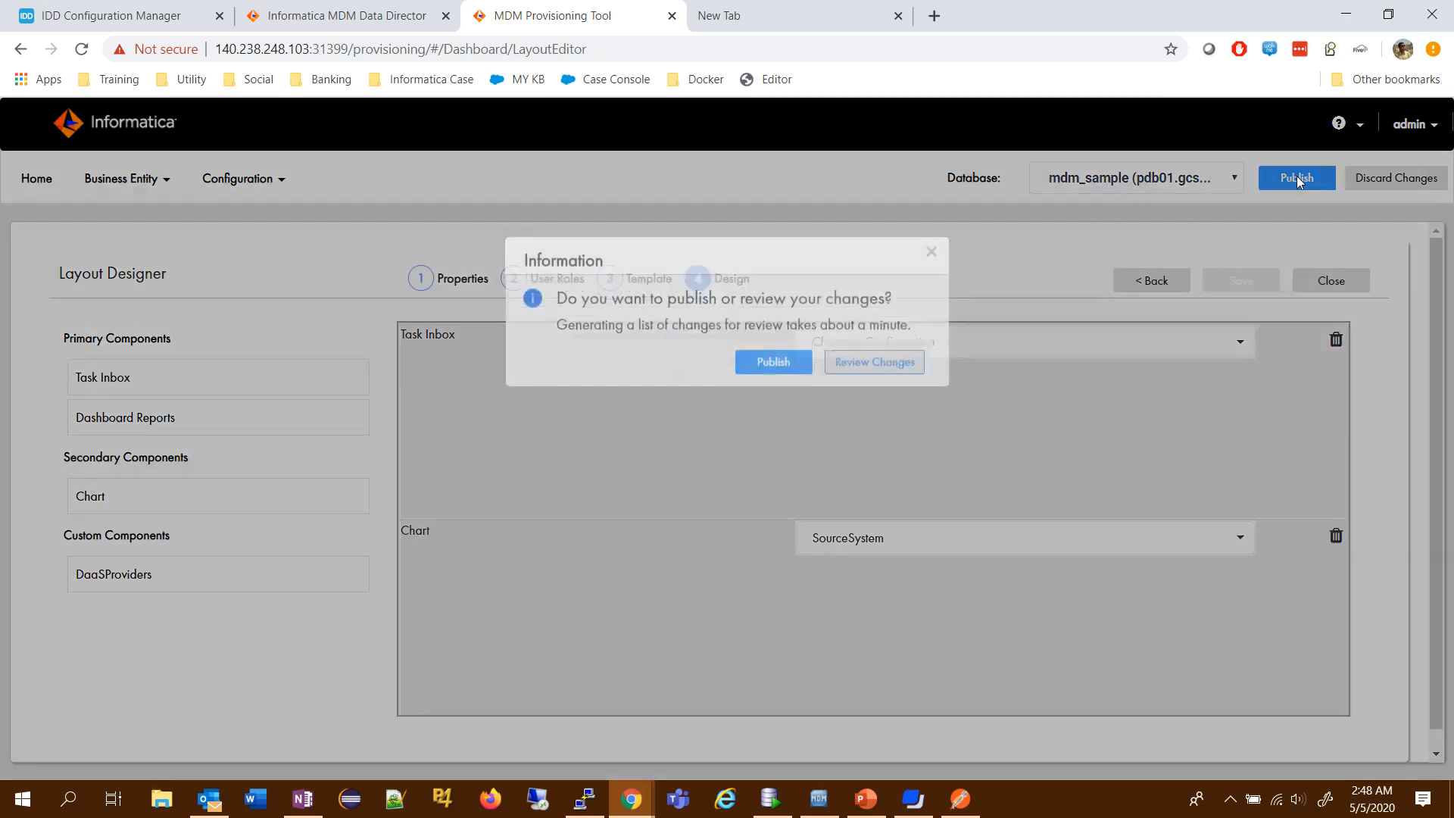
click(772, 370)
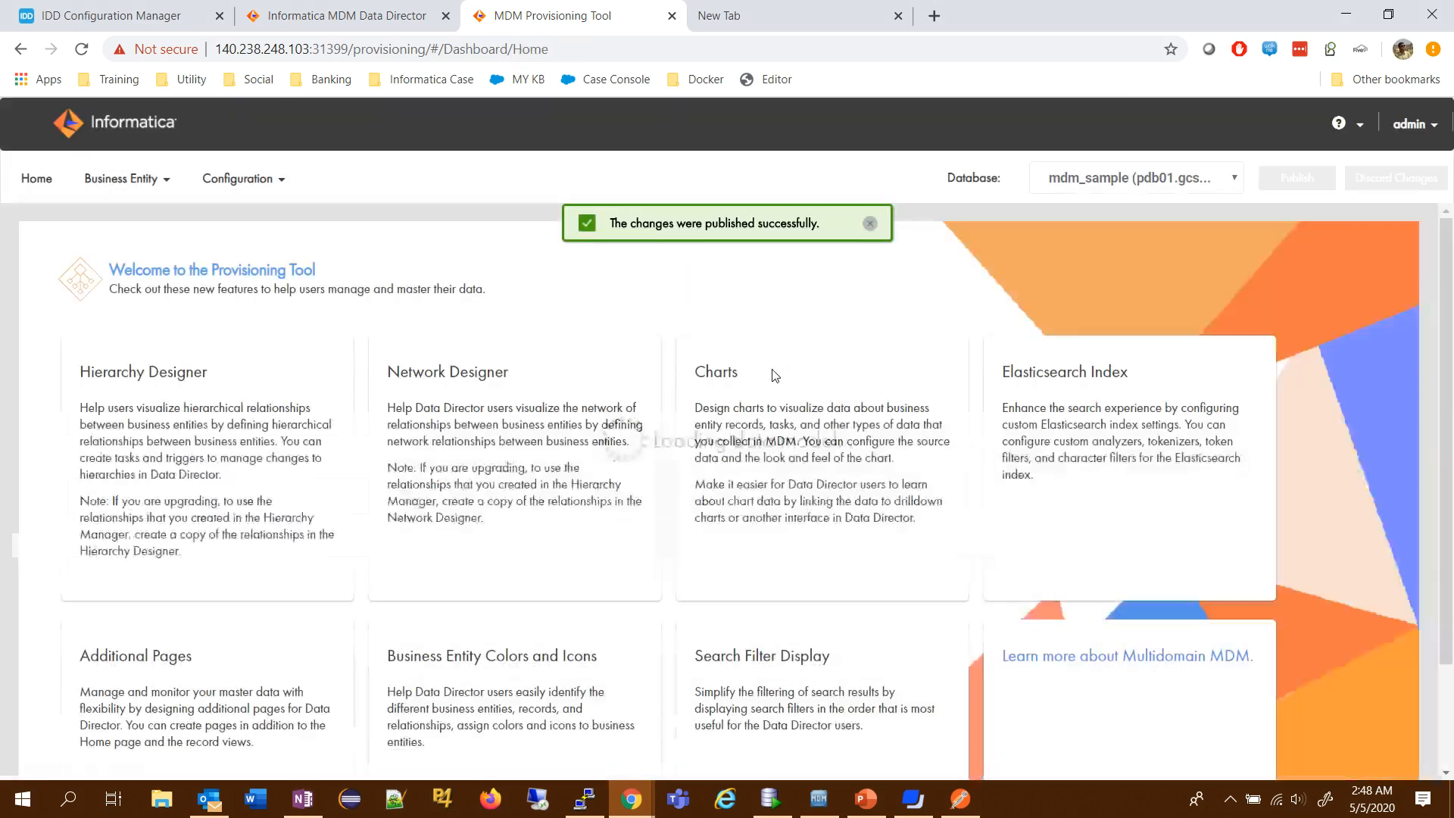
- Switch to MDM Data Director, log in with the username and account password, and open the MDM Sample application without saving the login
key(ctrl+shift+Tab)
click(708, 417)
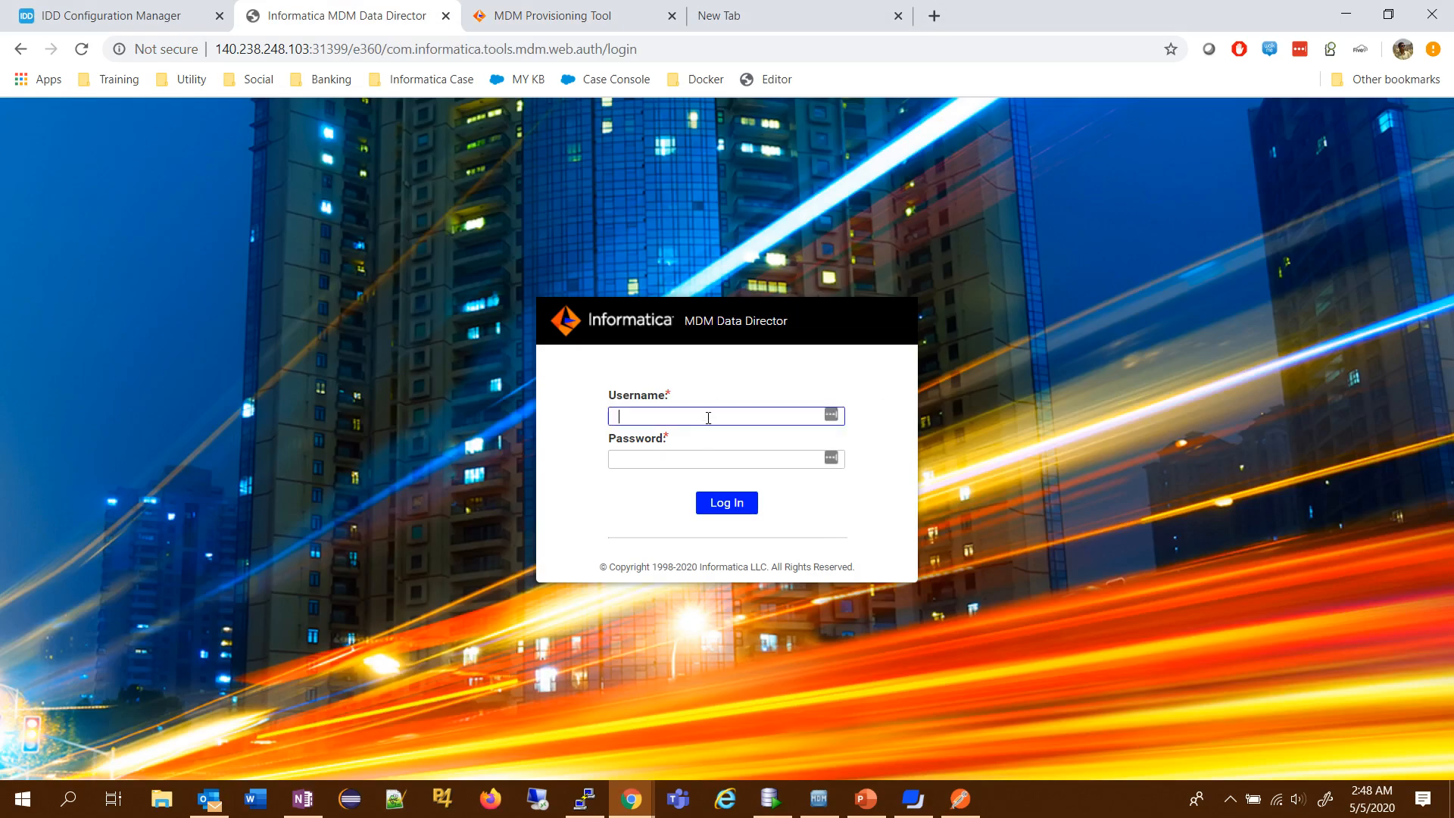
text(admin)
key(Tab)
text(adm)
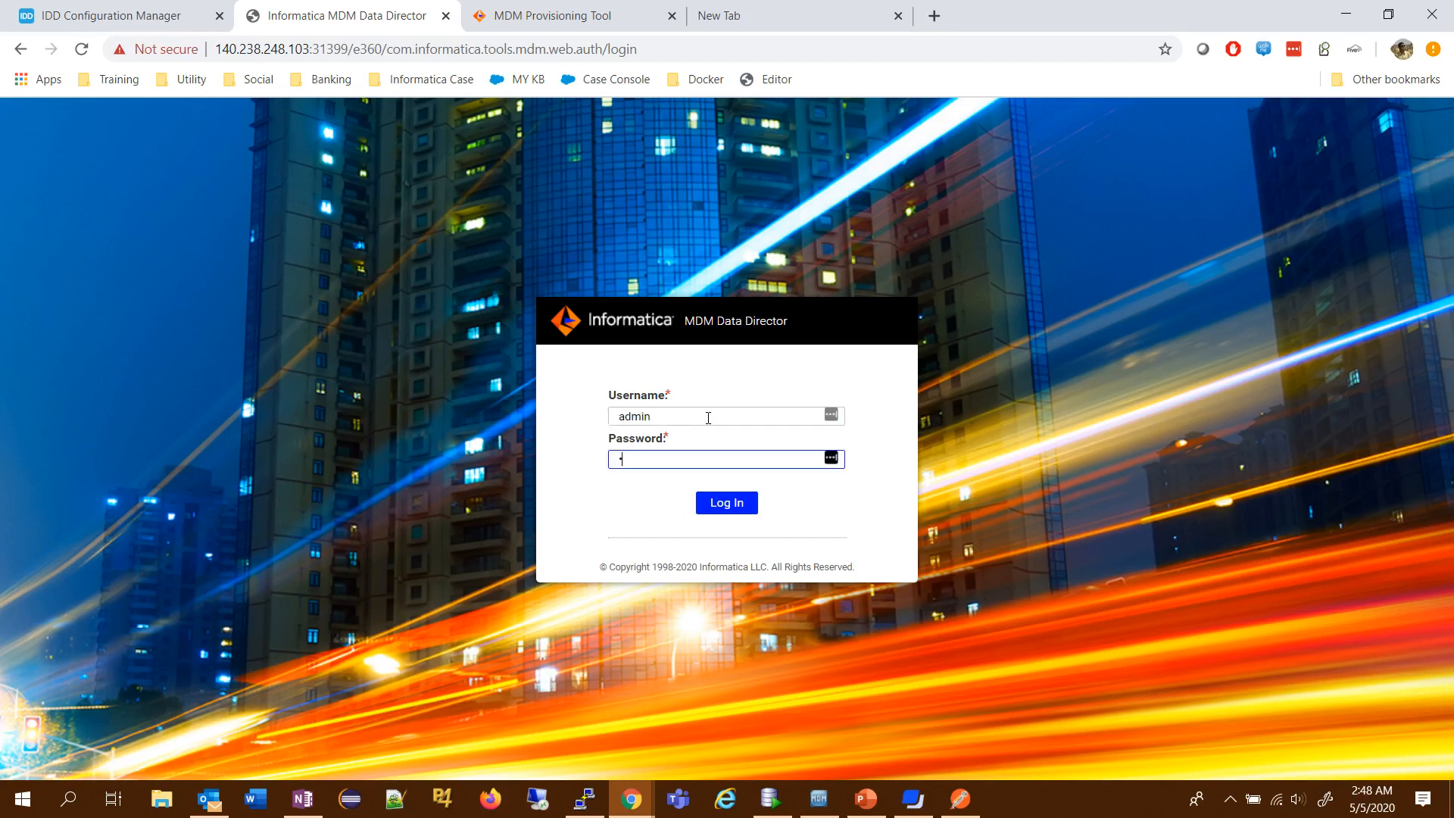
text(in)
click(717, 507)
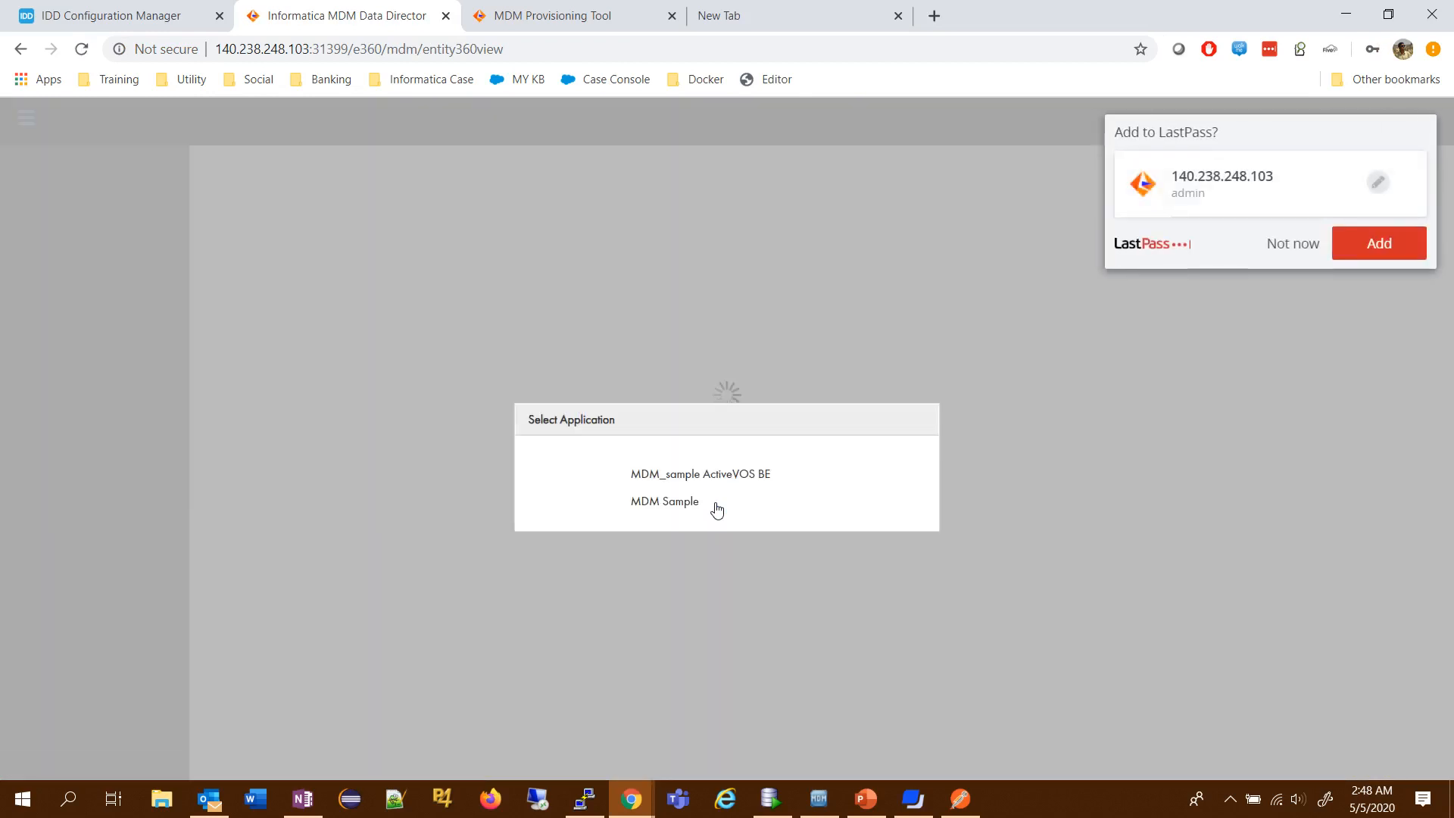
click(674, 502)
click(1292, 248)
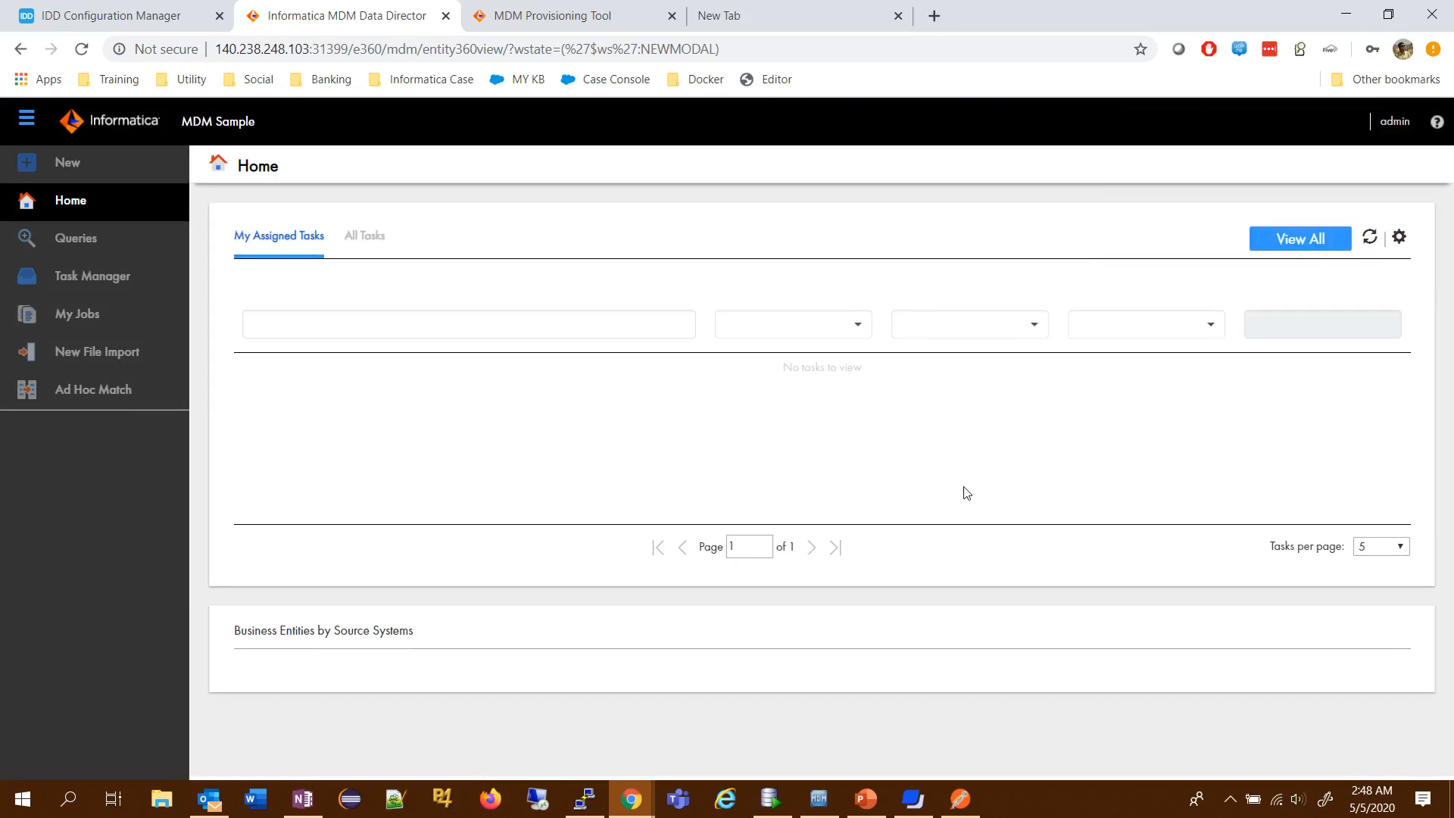
- View the Business Entities by Source Systems chart on the home page and drill down into the Person entity
scroll(966, 492, down, 3)
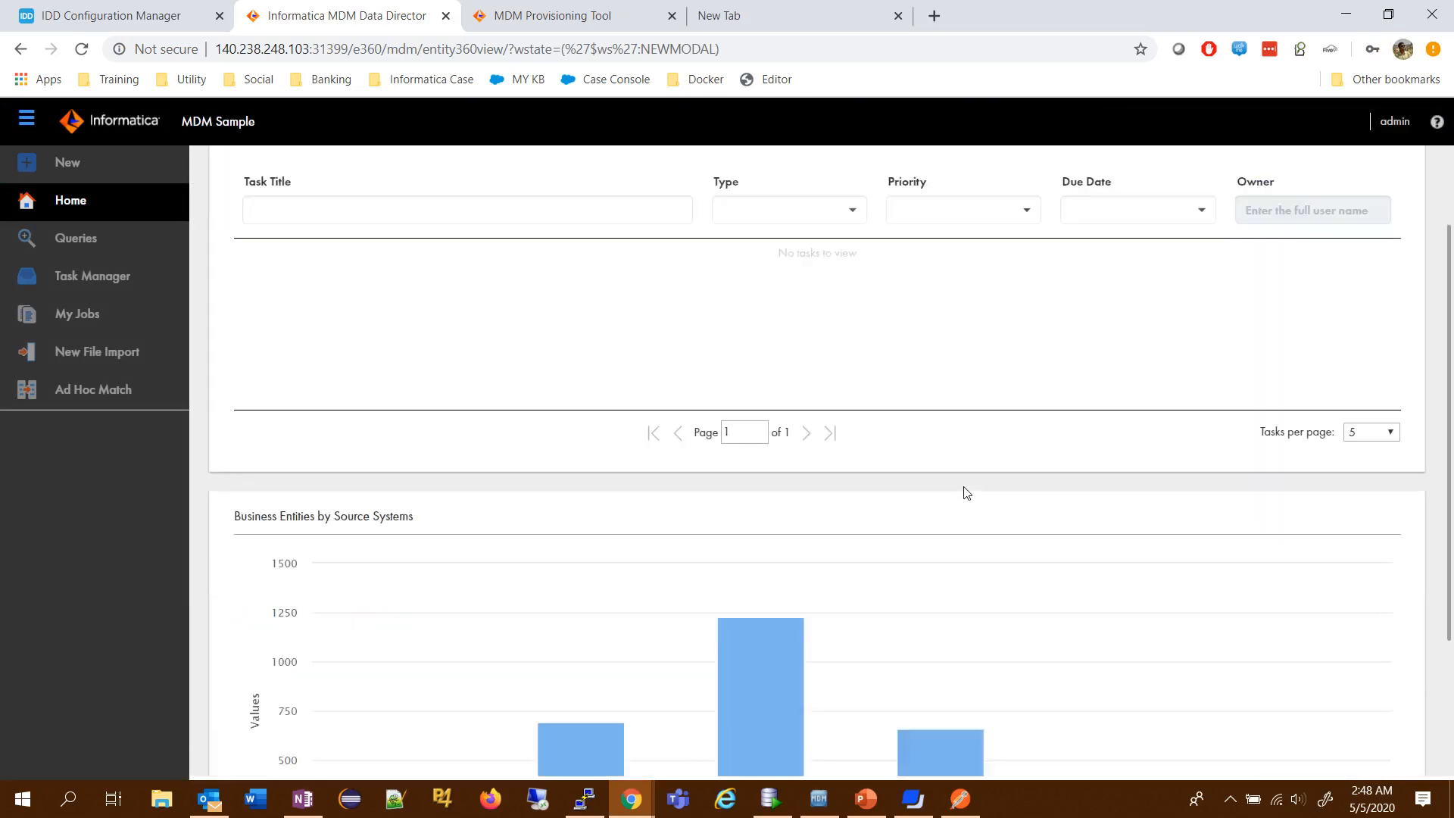
scroll(966, 492, down, 2)
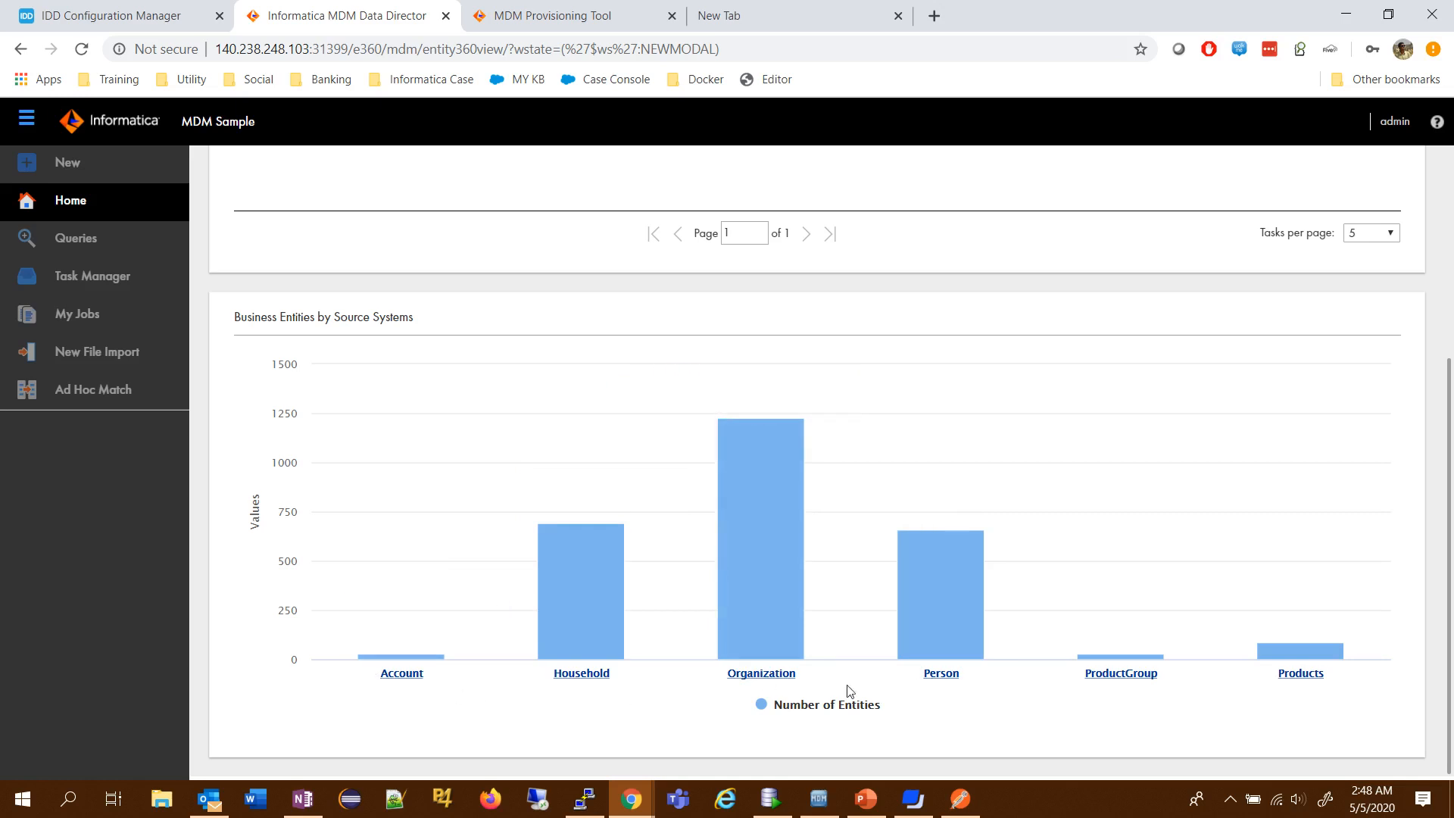
click(942, 623)
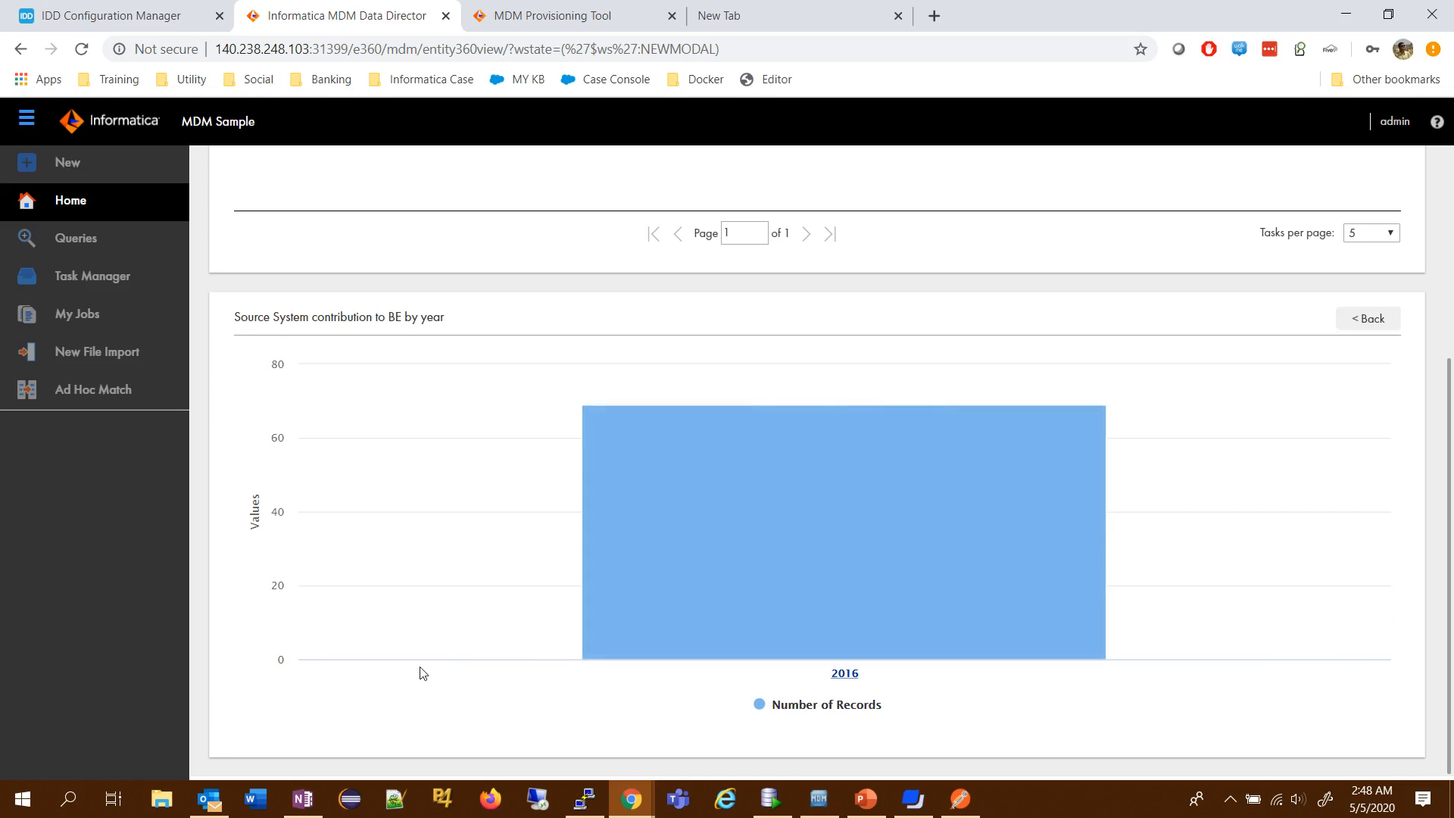
mouse_move(847, 548)
scroll(976, 393, up, 4)
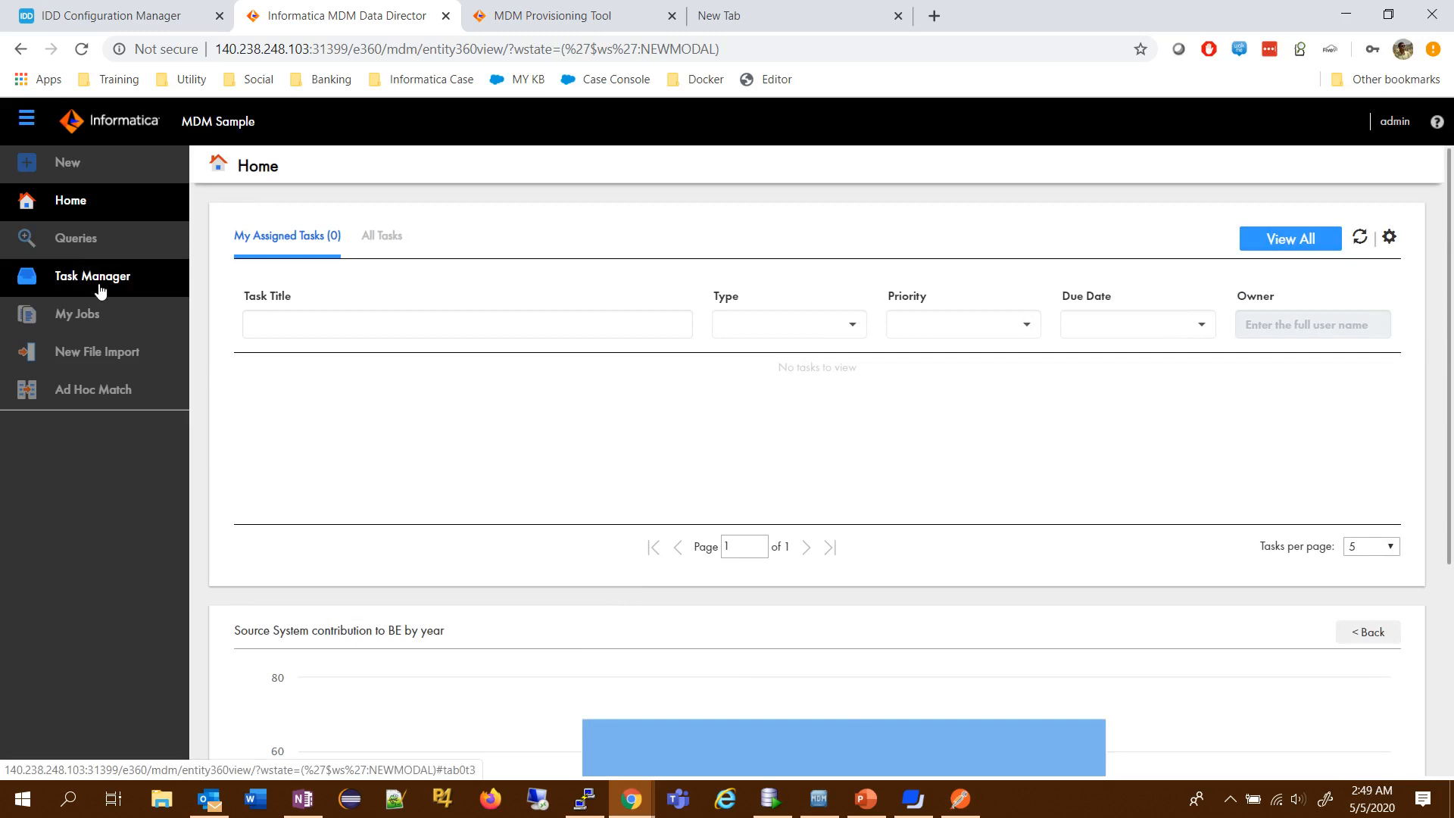
scroll(641, 615, down, 4)
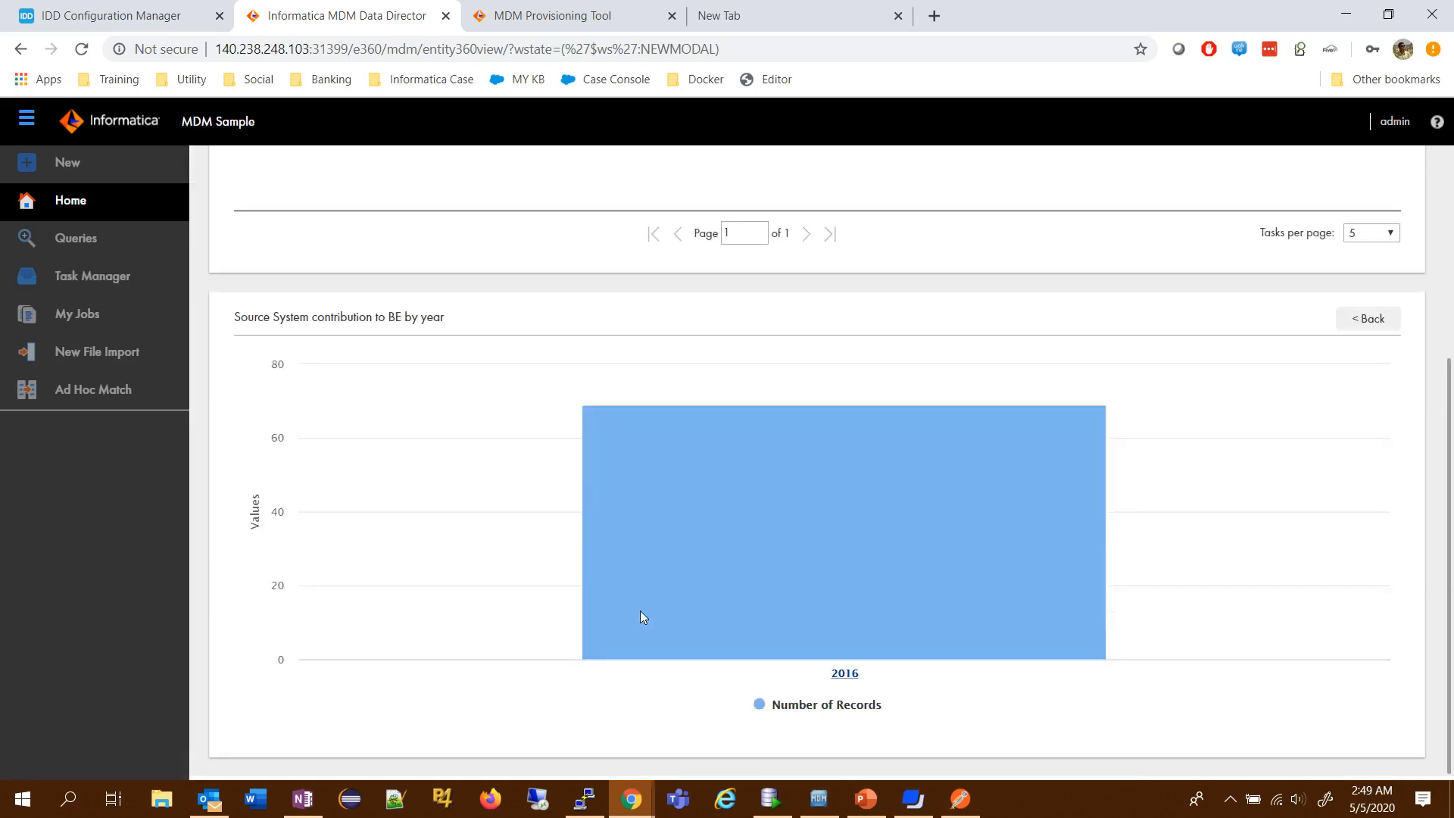
mouse_move(640, 615)
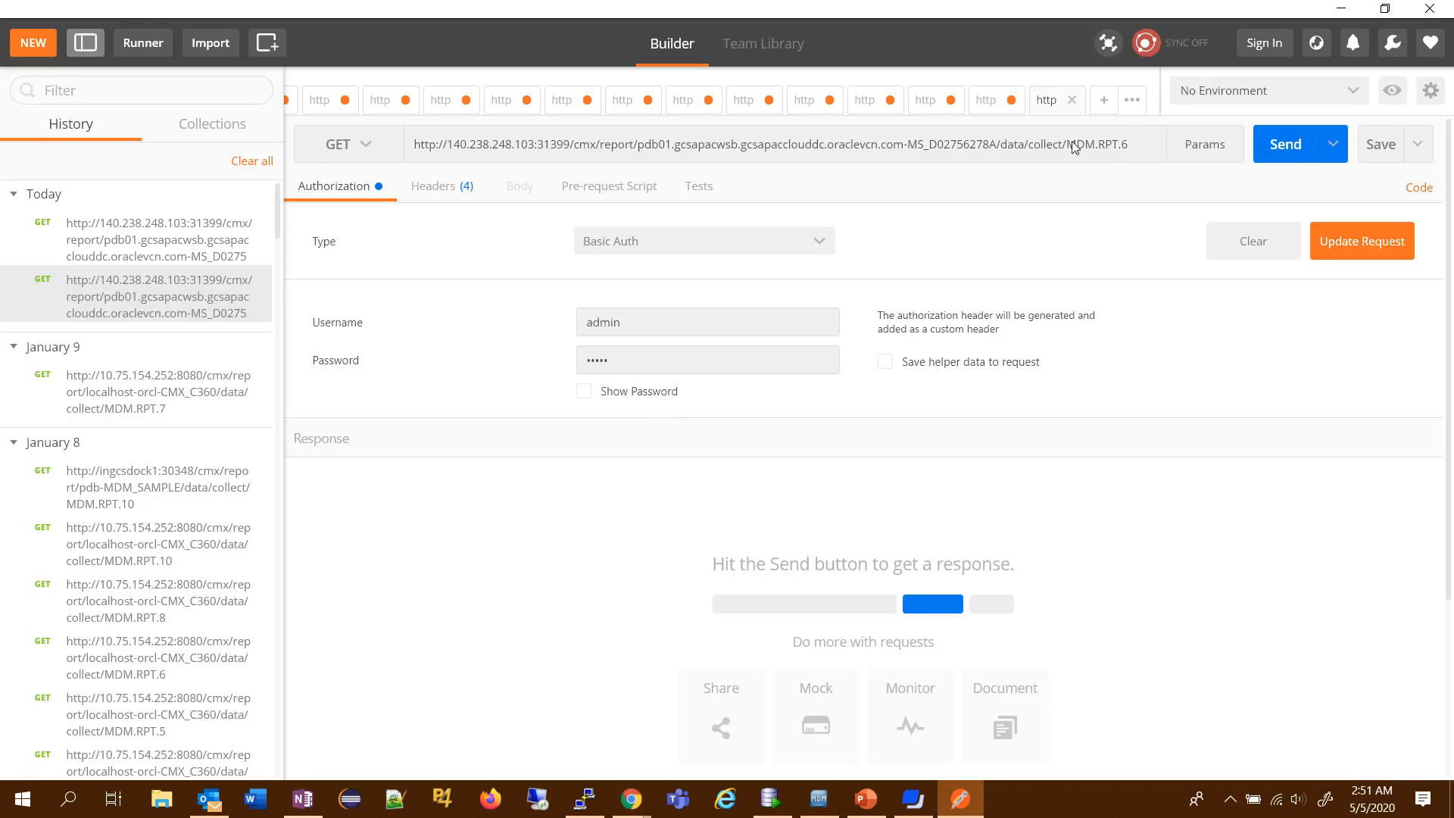
- Send a POST request to the report list endpoint in Postman defining Top 10 Countries with dimensions Country and Users and metric Number Of Customers
drag(1066, 146, 1129, 148)
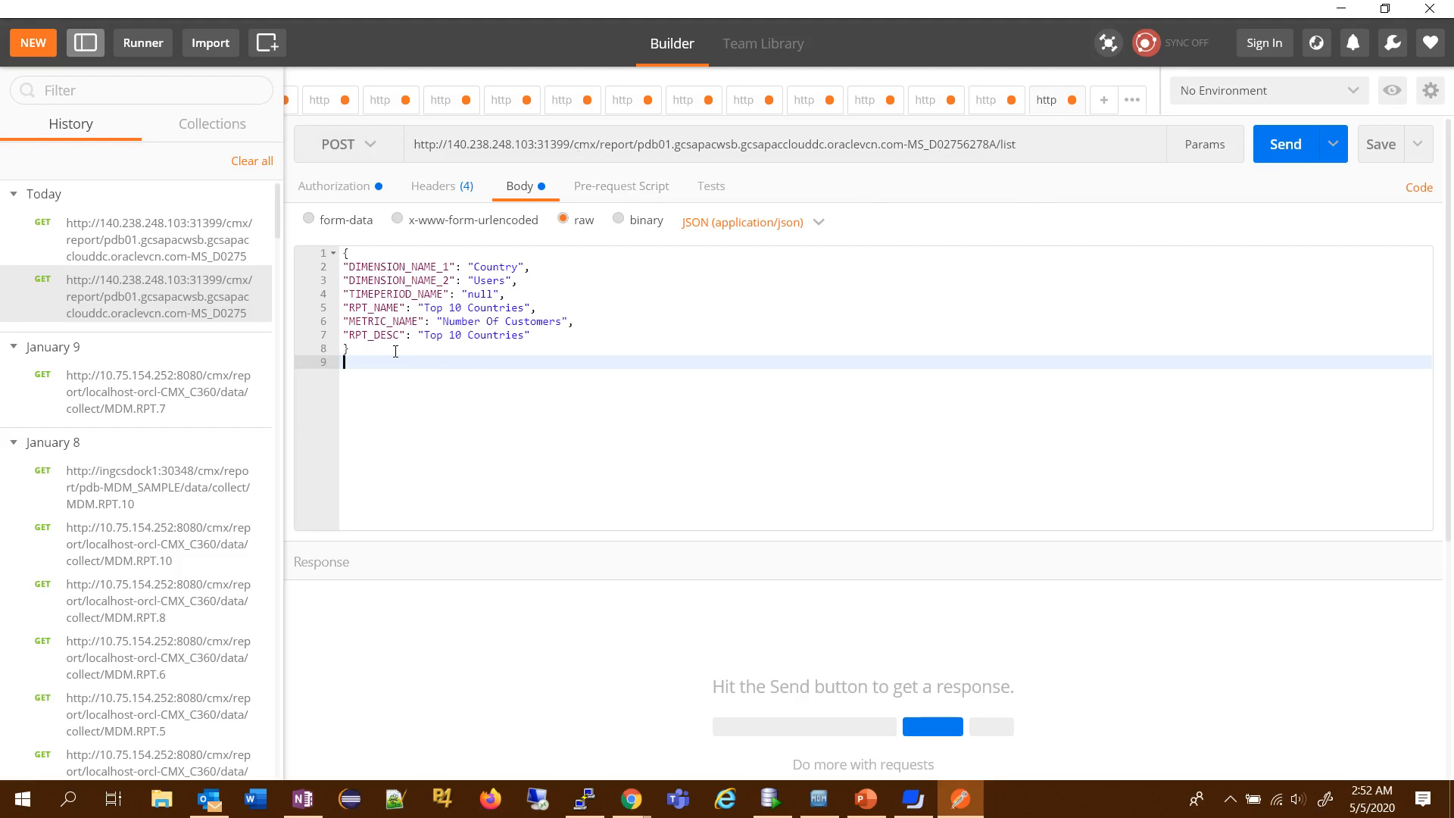
click(340, 193)
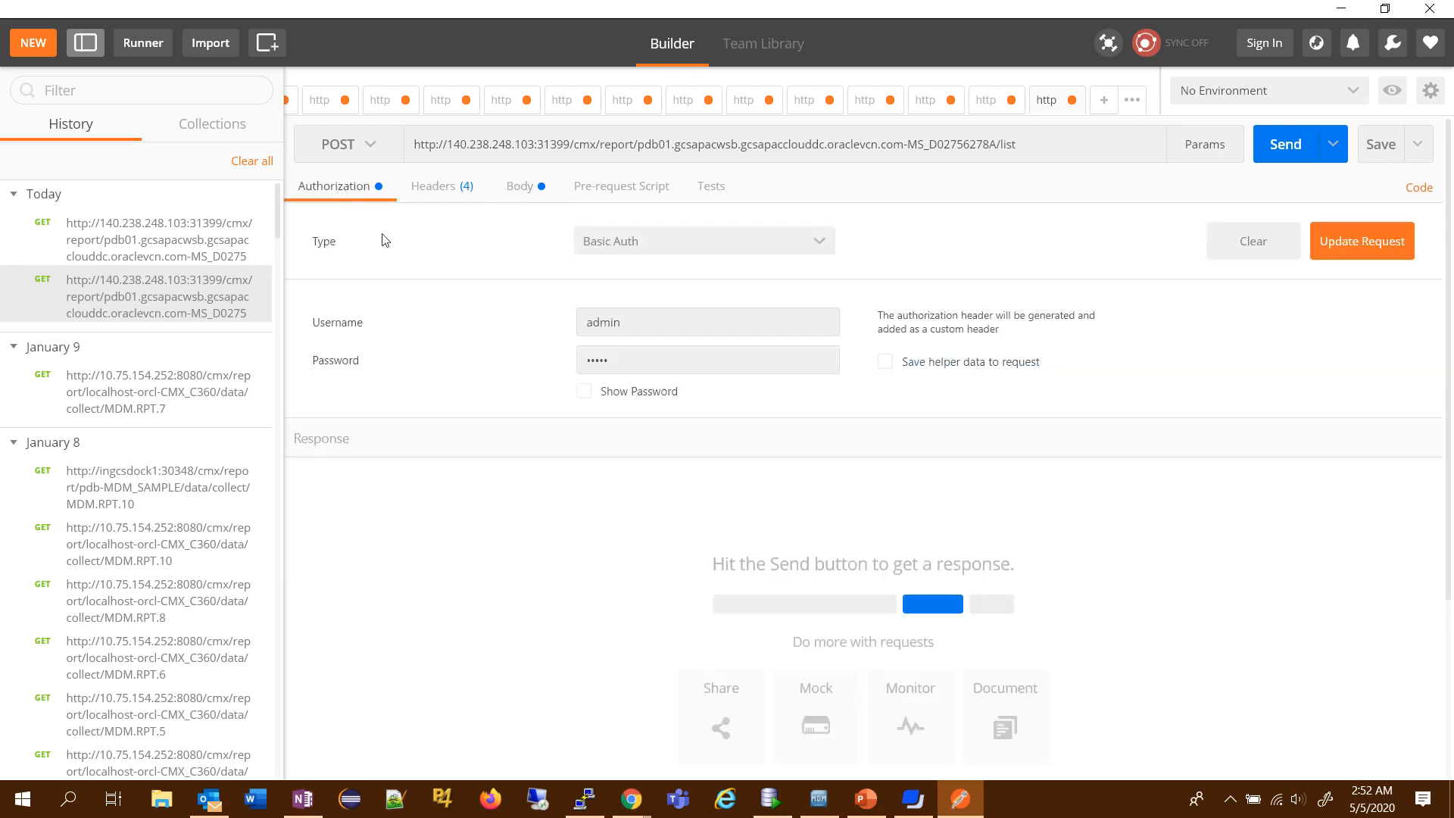
click(443, 195)
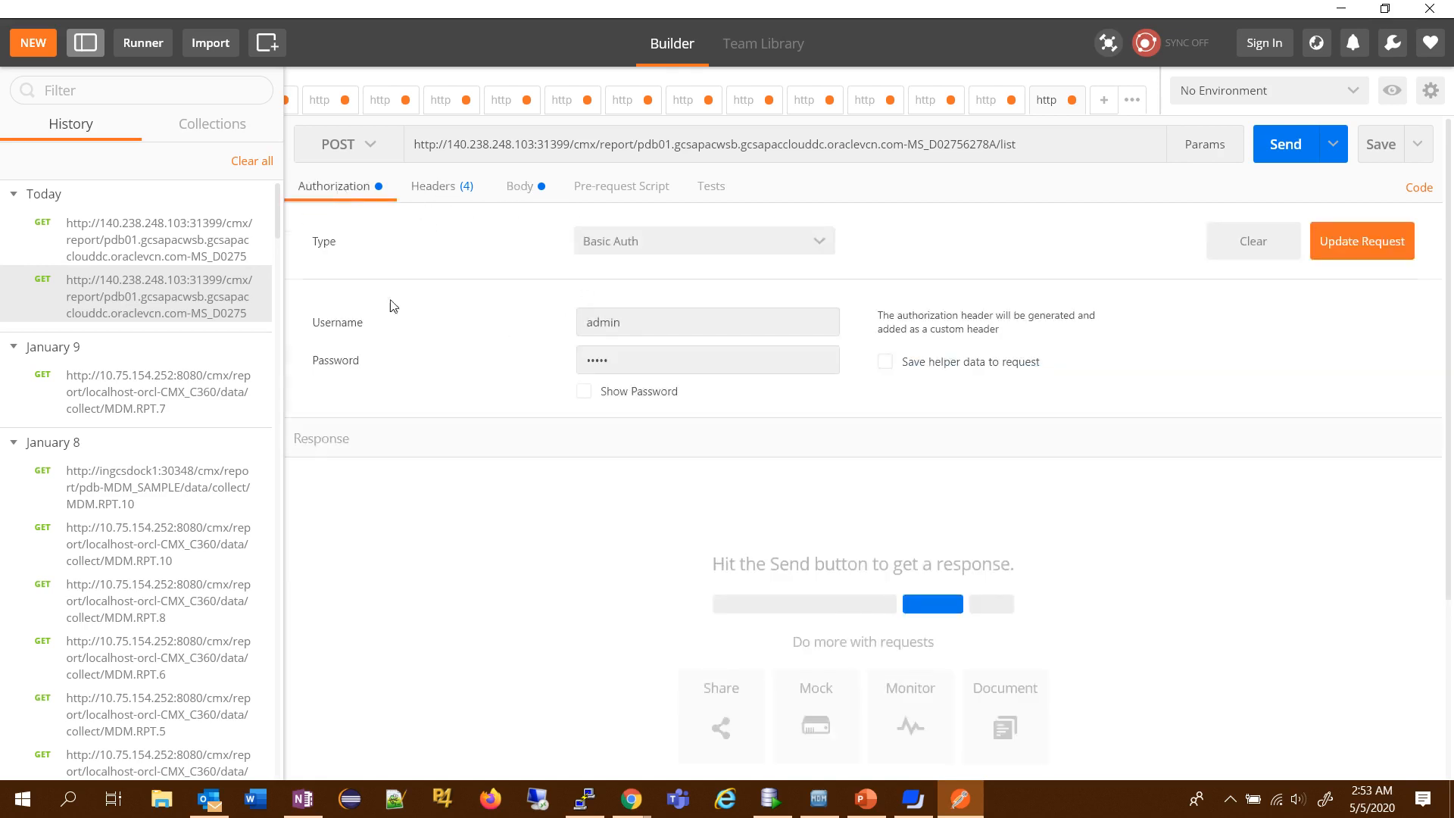
click(520, 189)
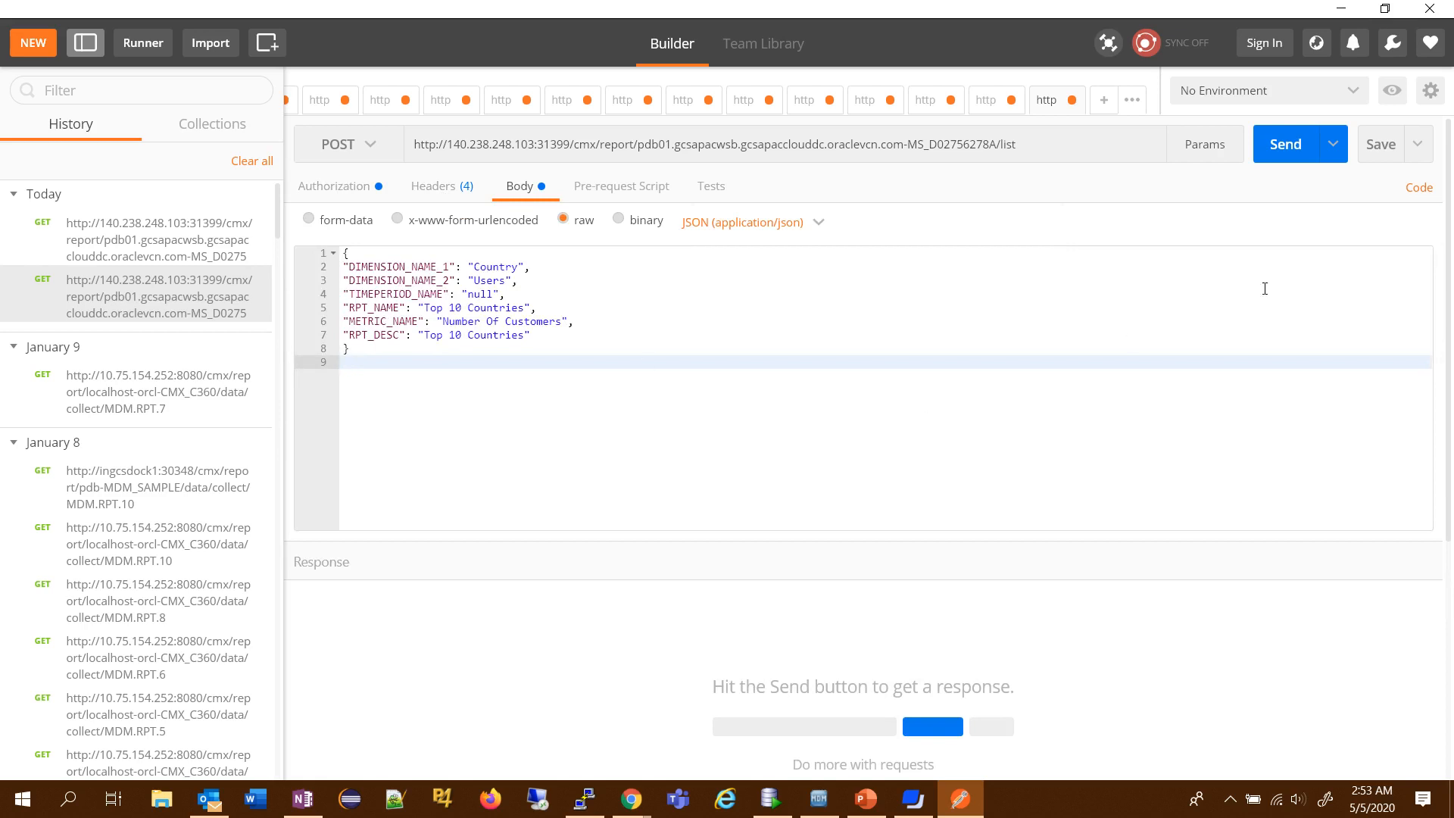
click(1285, 144)
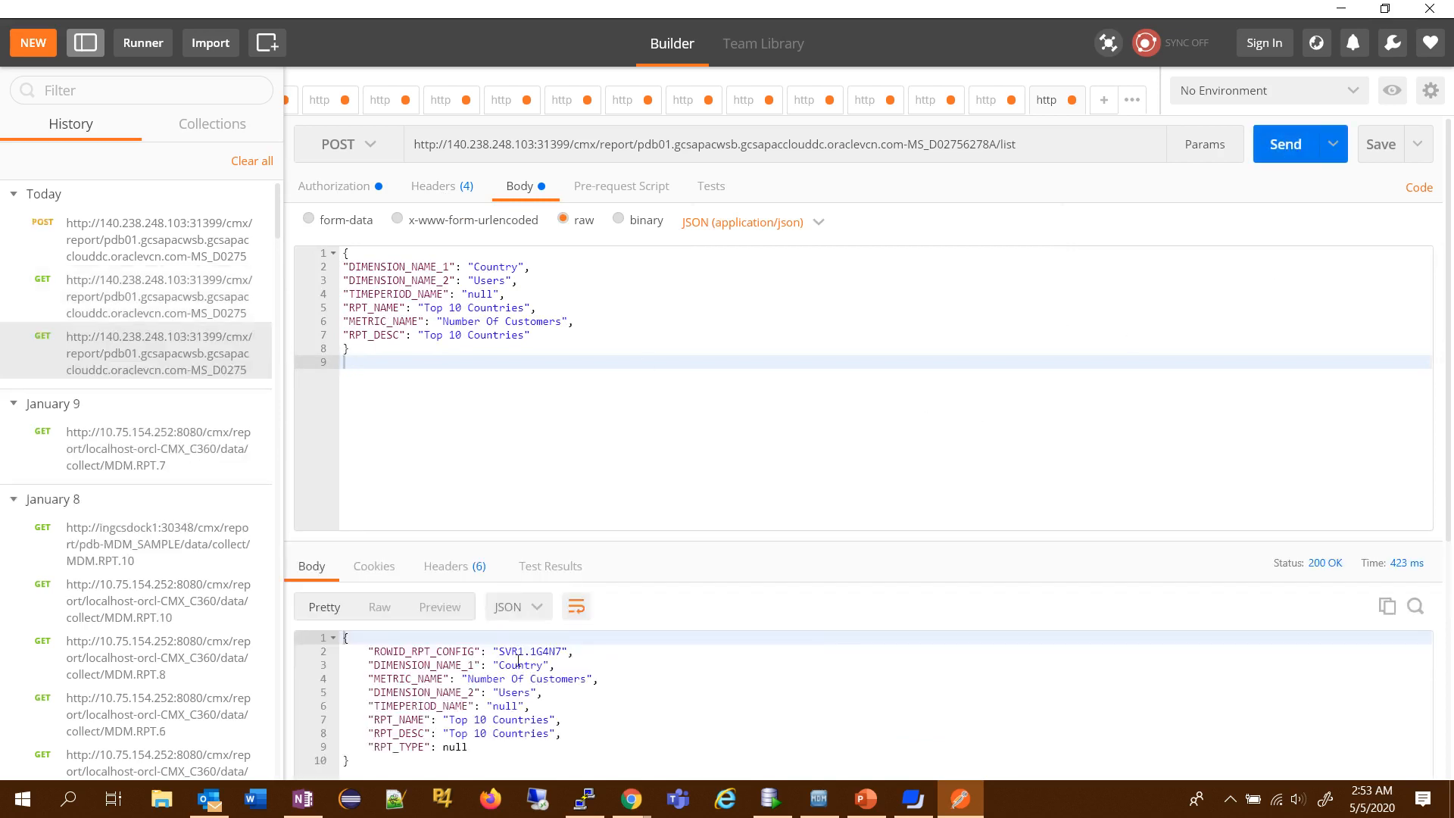
- Copy the returned ROWID_RPT_CONFIG, switch to SQL Developer, and run the c_repos_rpt_config query filtered by rowid_rpt_config='SVR1.1G4N7'
drag(498, 651, 563, 652)
key(ctrl+c)
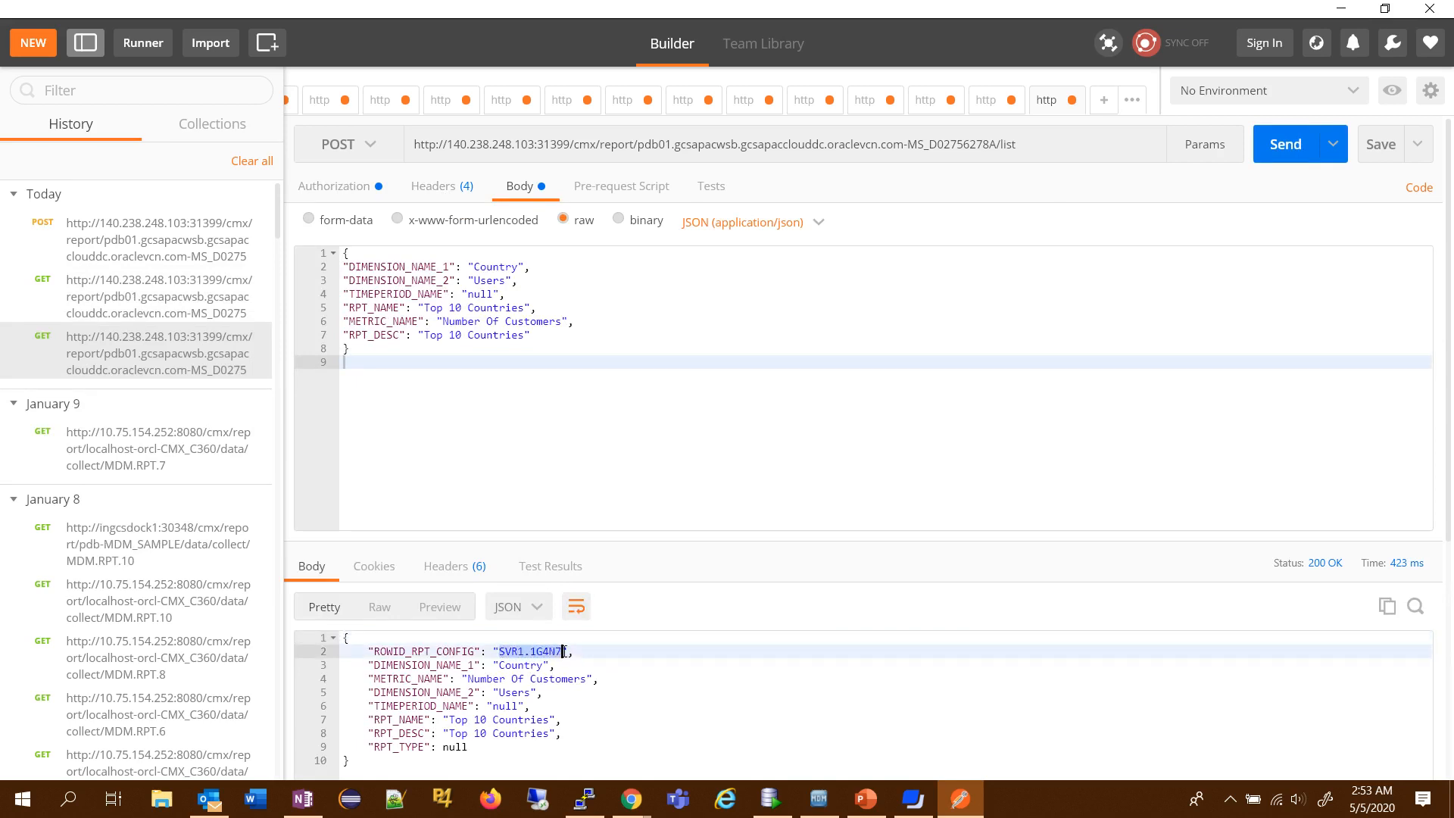
click(771, 798)
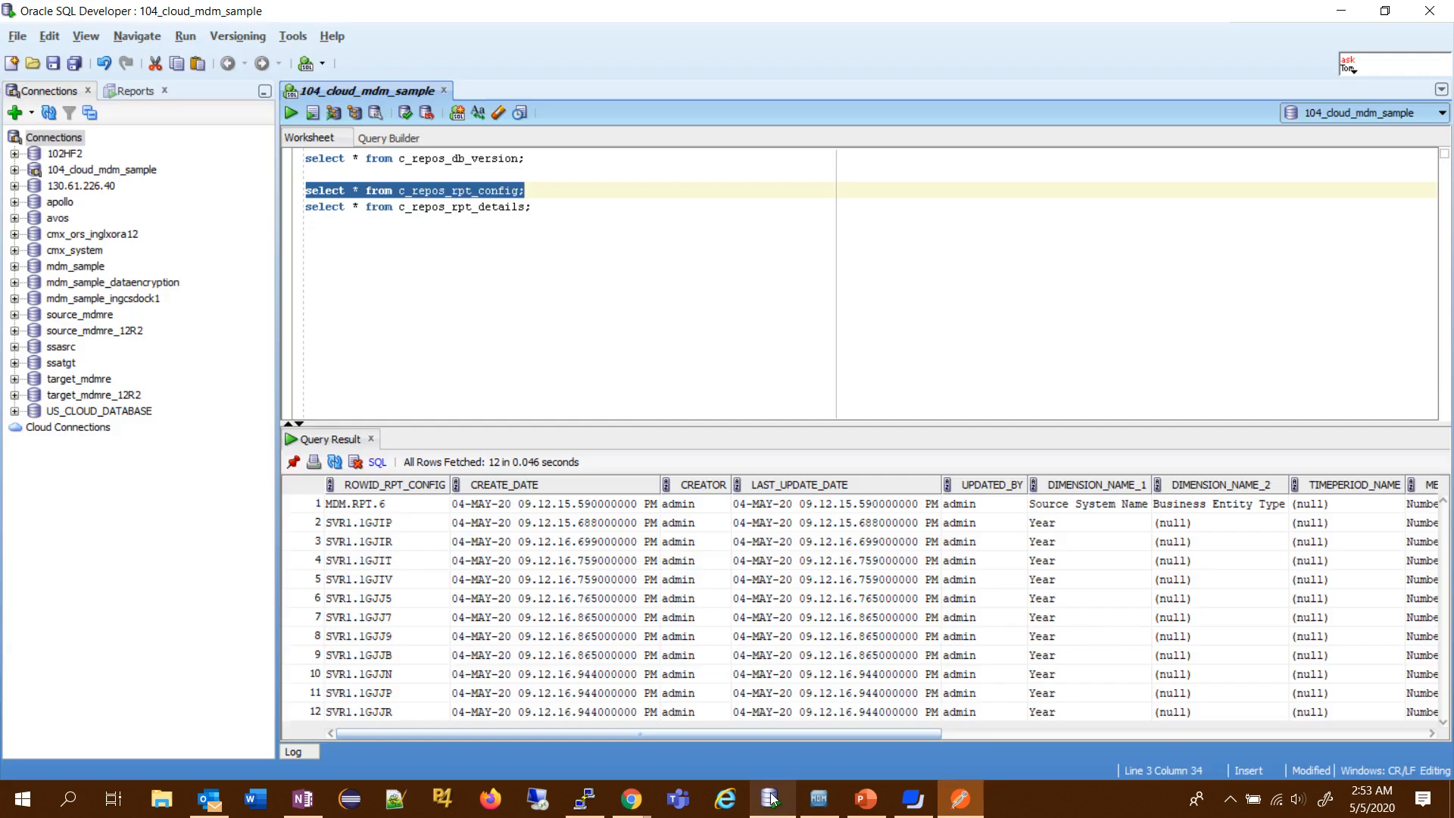
key(Left)
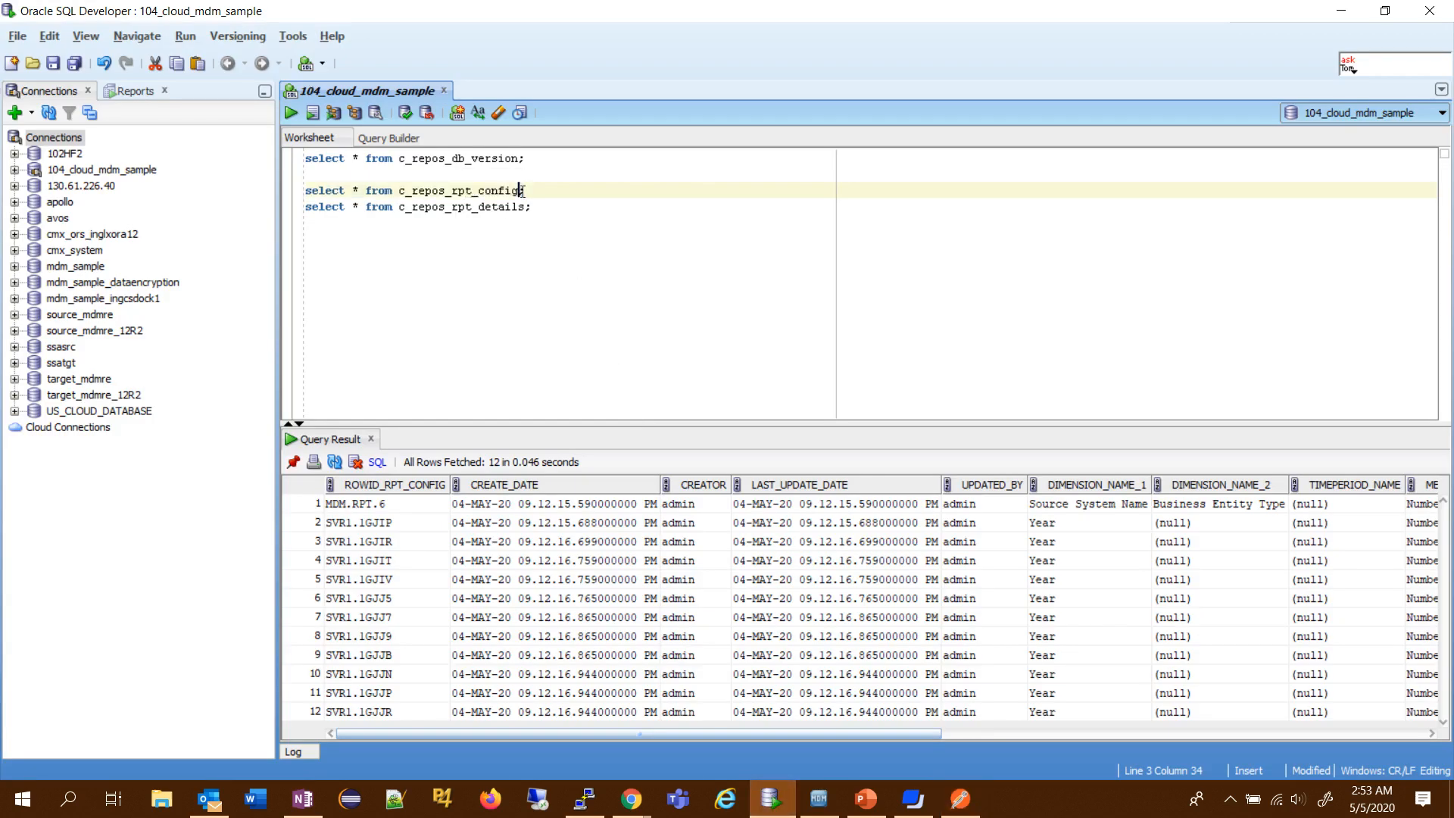
text(where rowid)
key(Return)
text(=')
key(ctrl+v)
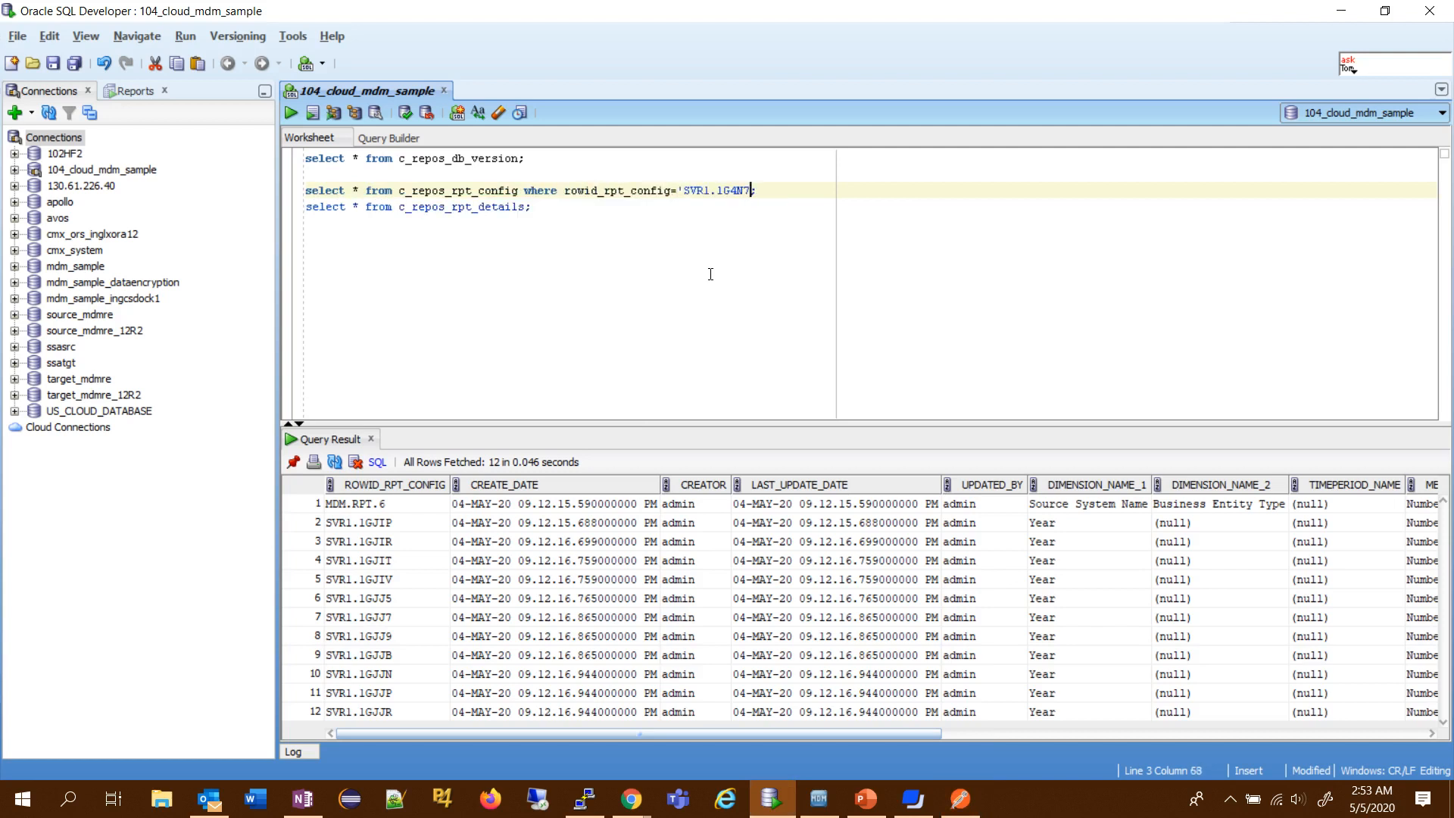
text(')
key(shift+Home)
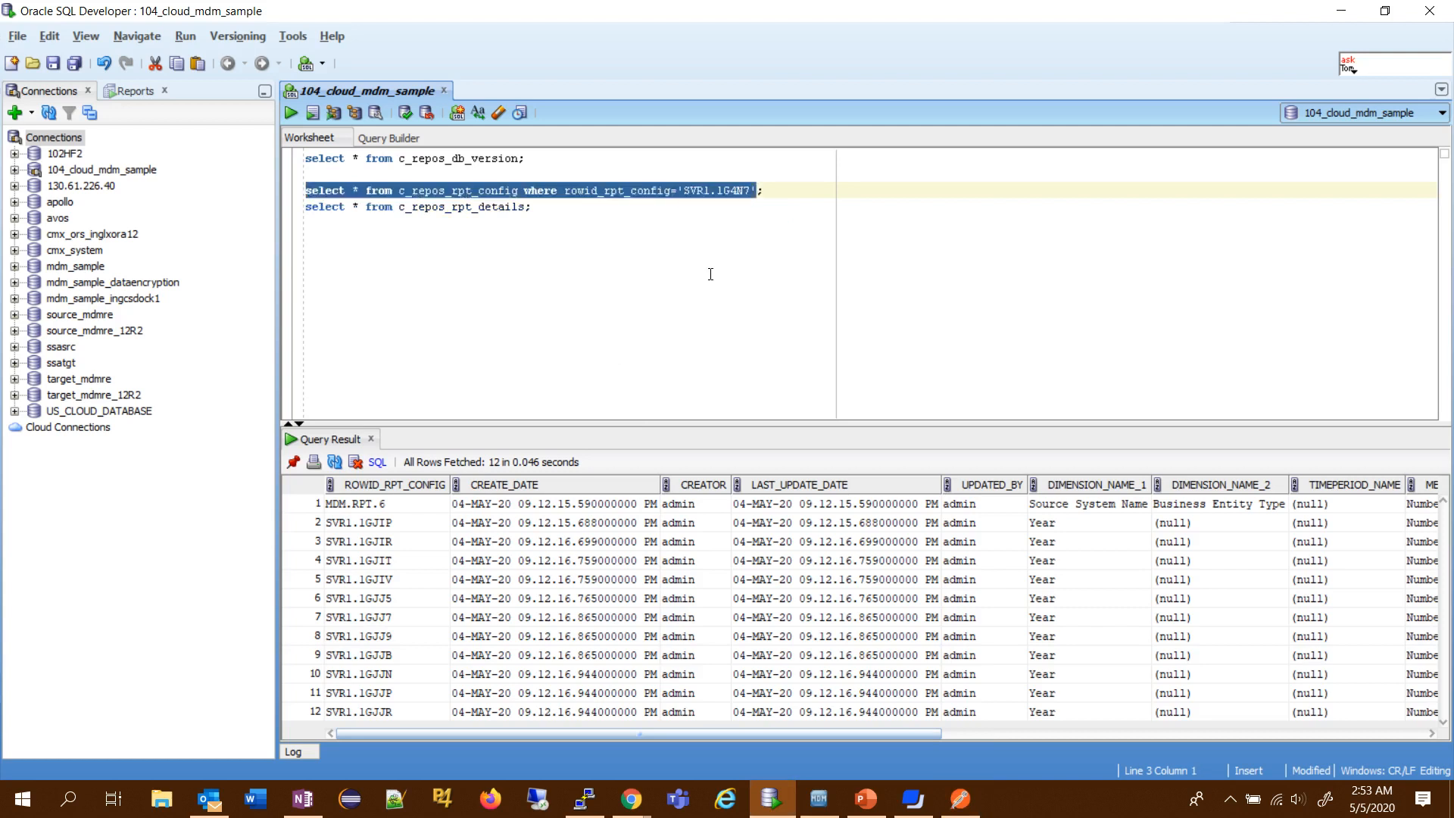
click(295, 112)
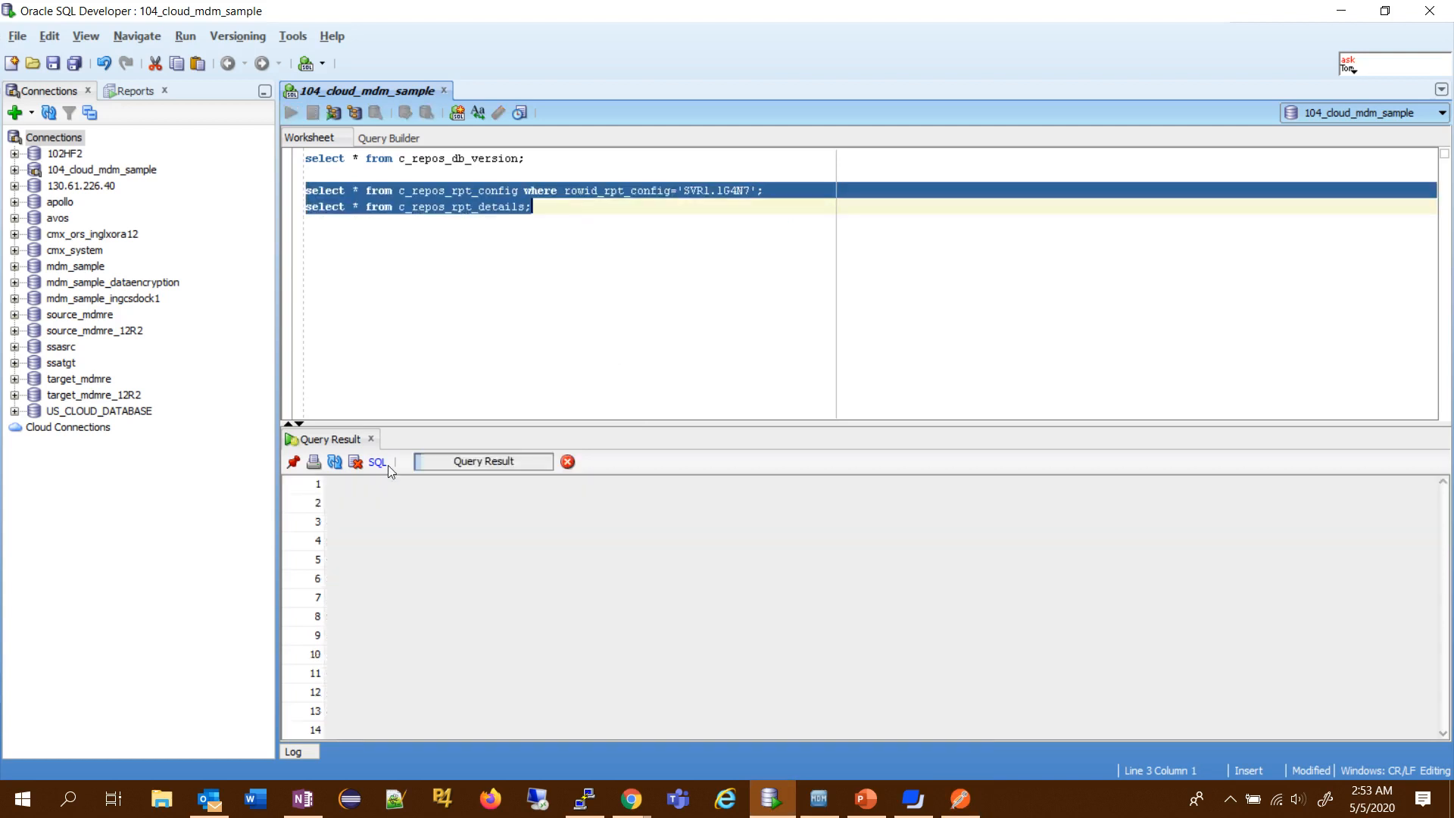
- Examine the dimension and metric columns of the returned report configuration row
click(389, 506)
key(Right)
key(Right)
key(Right)
key(Right)
key(Right)
key(Right)
key(Right)
key(Right)
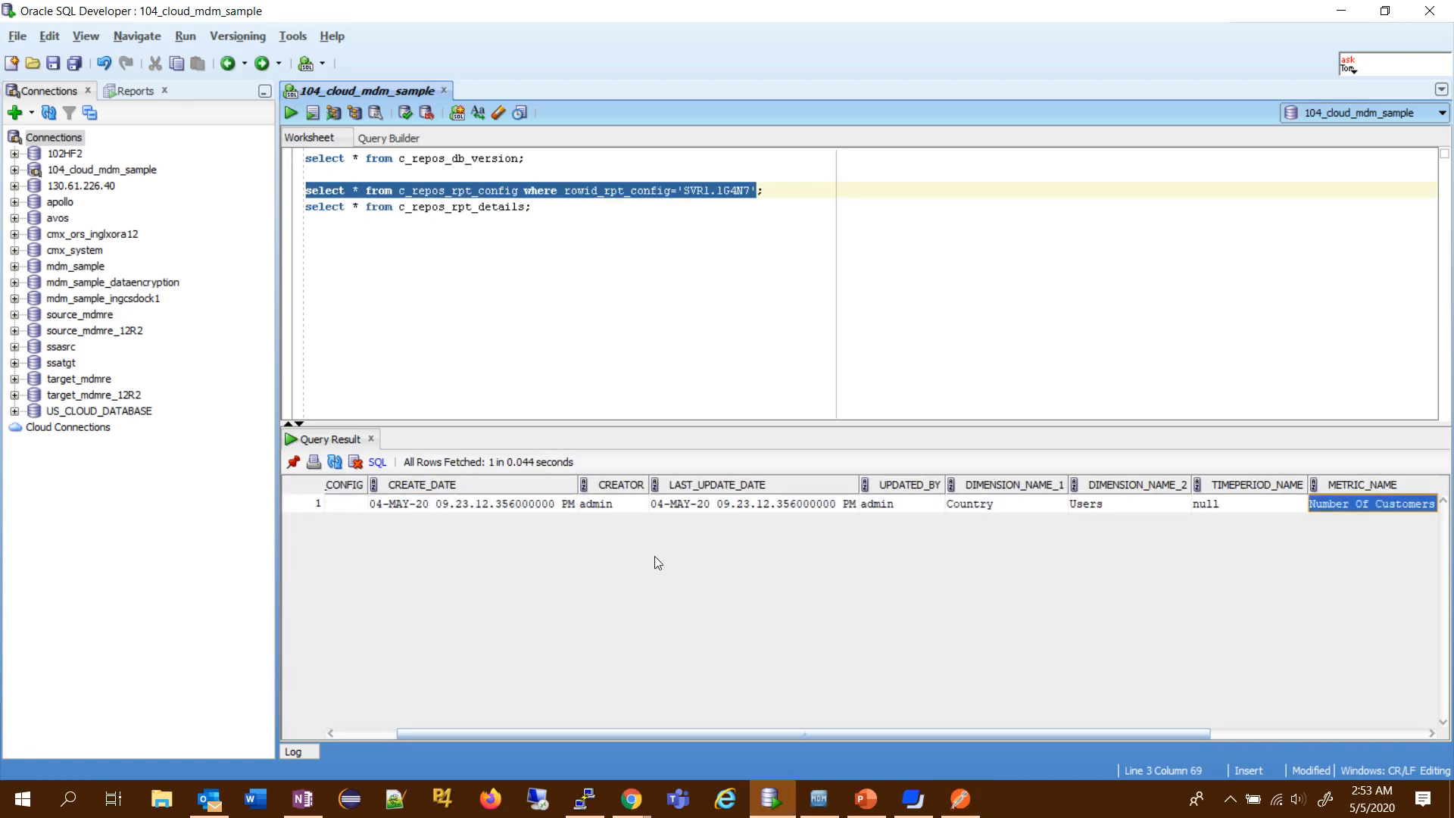
click(1003, 505)
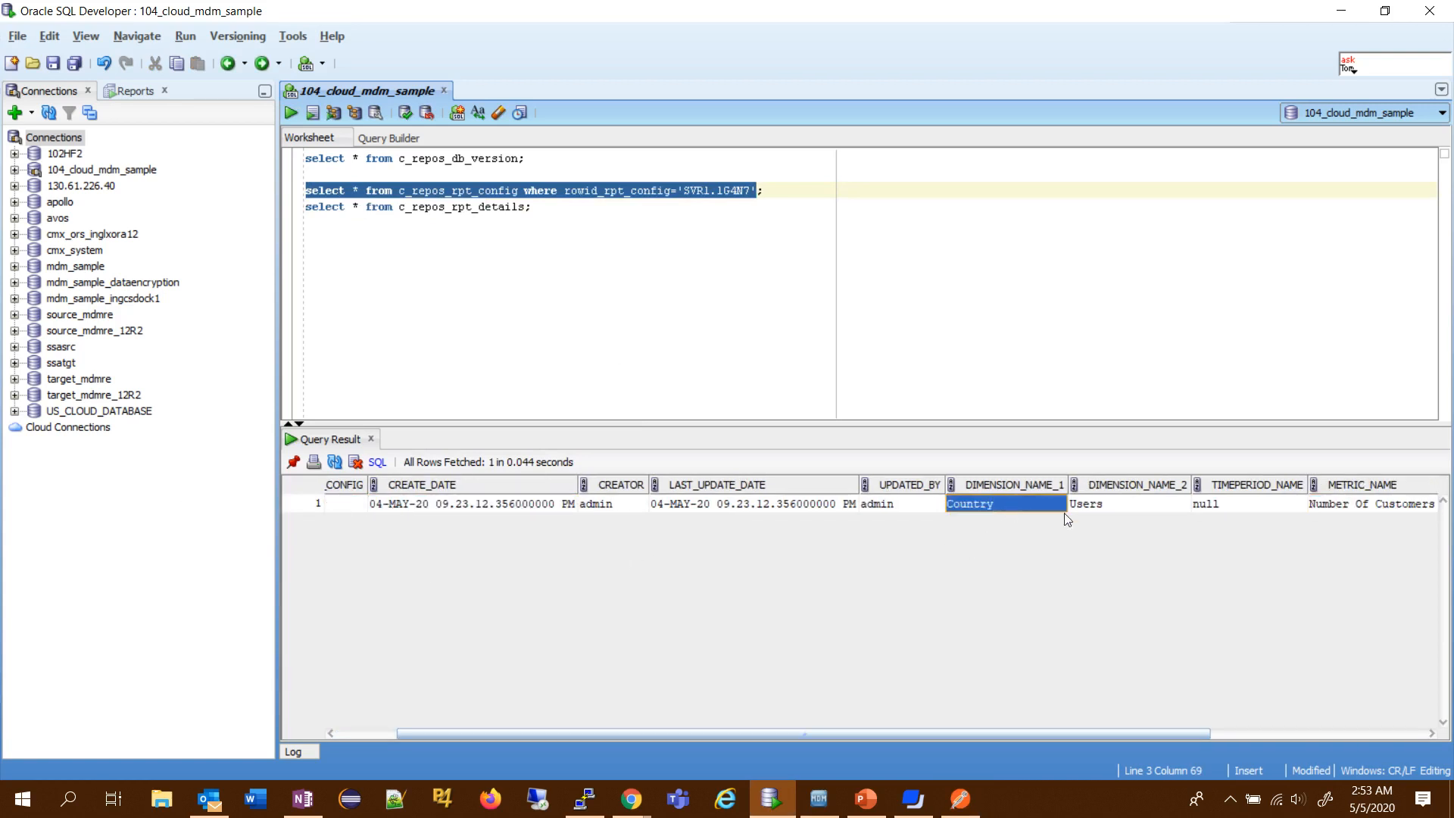
click(1125, 506)
- Switch to Postman and send a POST request to data/SVR1.1G4N7 with India (167, 5), Australia (120, 40) and USA (200, 7), drilldown IDs null
key(alt+Tab)
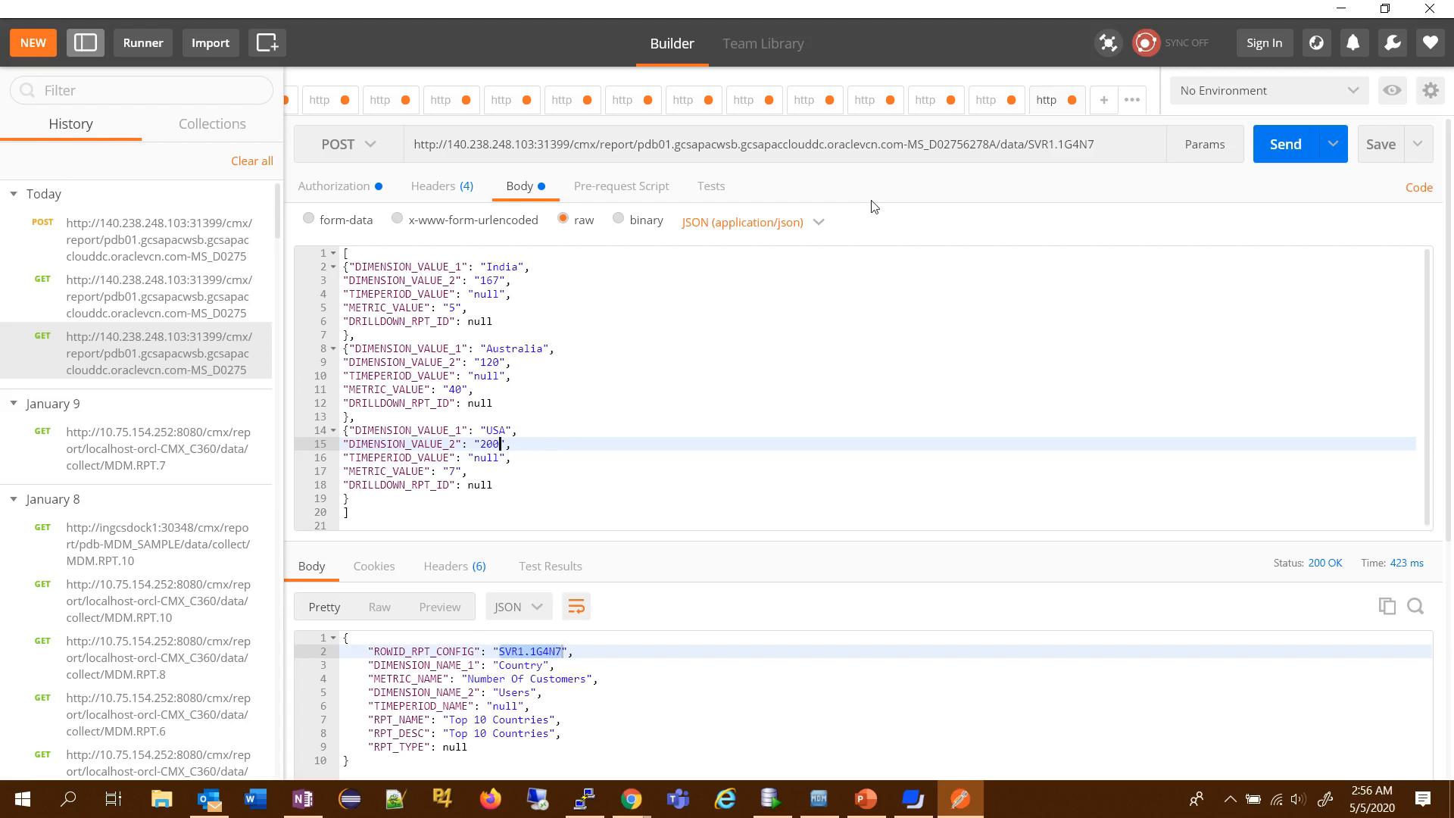
double_click(1012, 145)
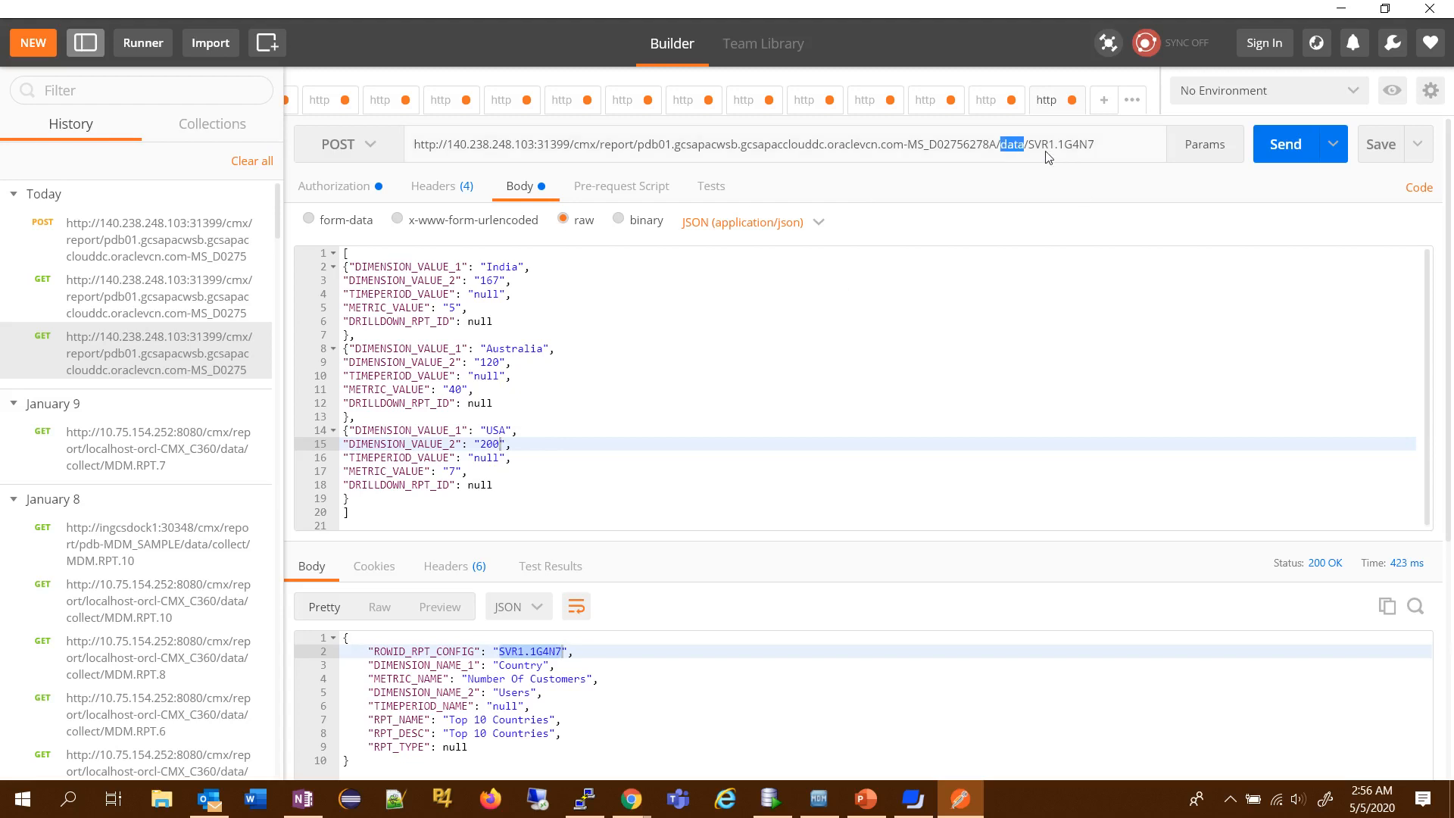
drag(1029, 145, 1096, 145)
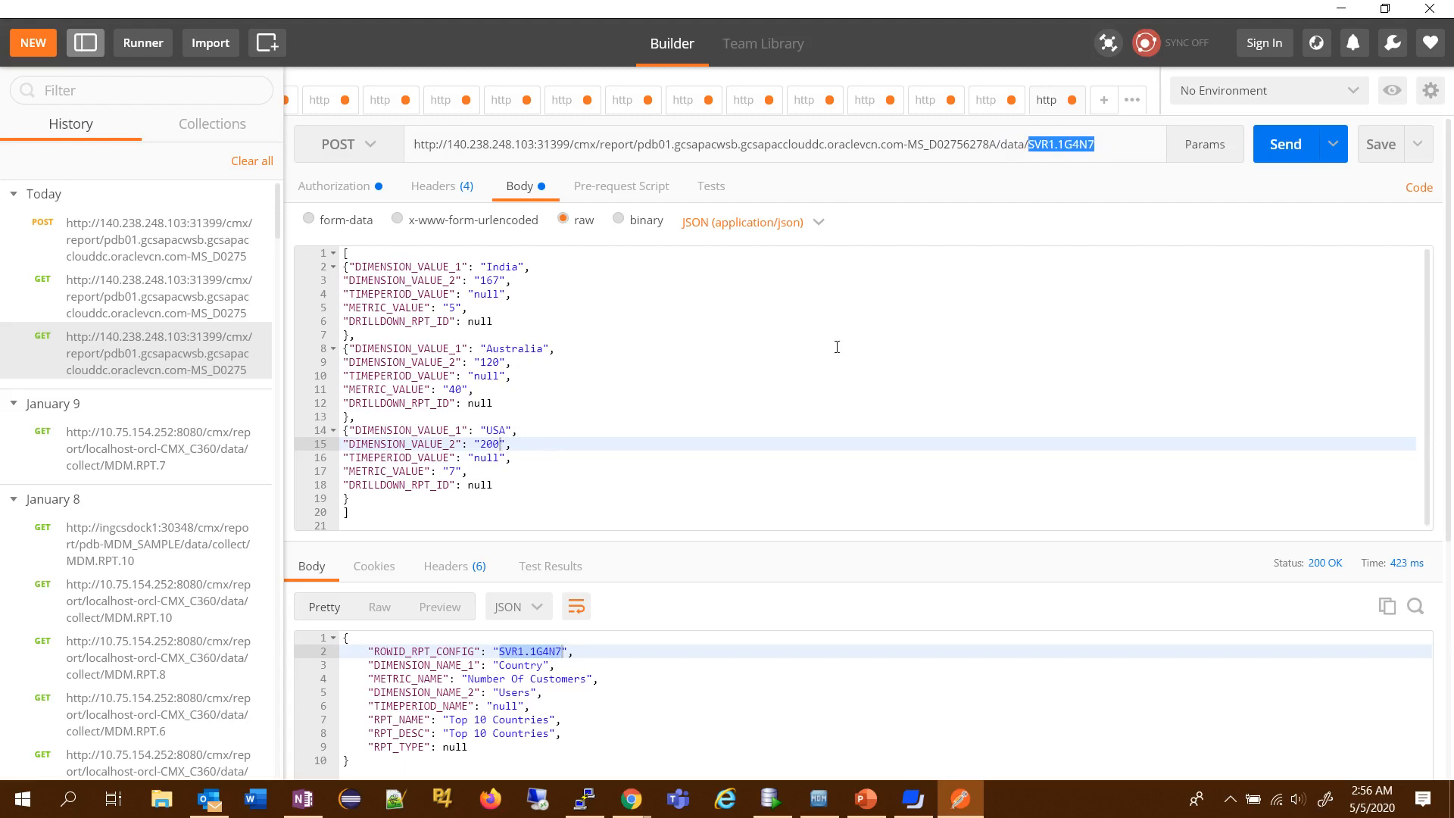
double_click(526, 653)
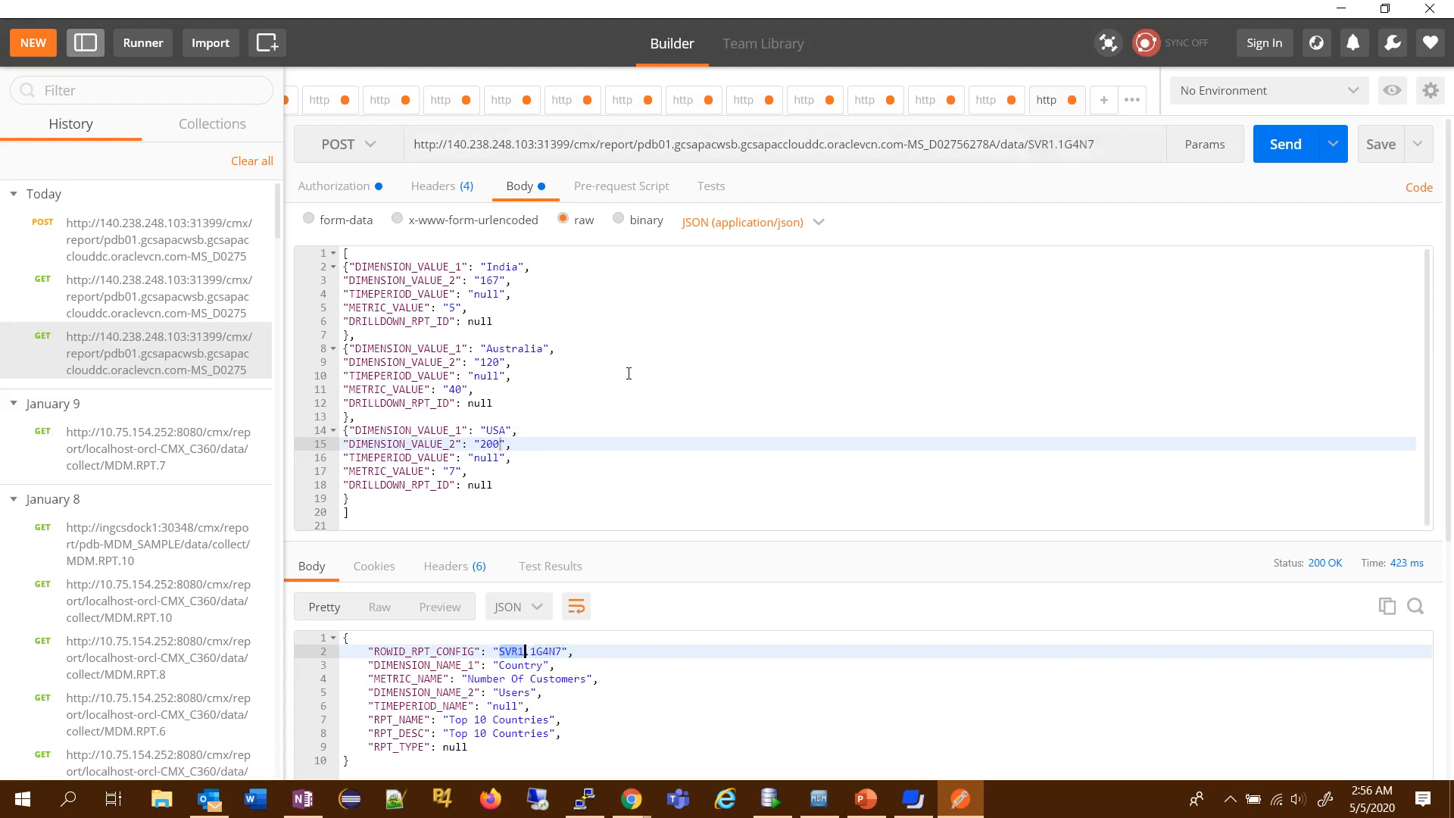
drag(356, 267, 455, 296)
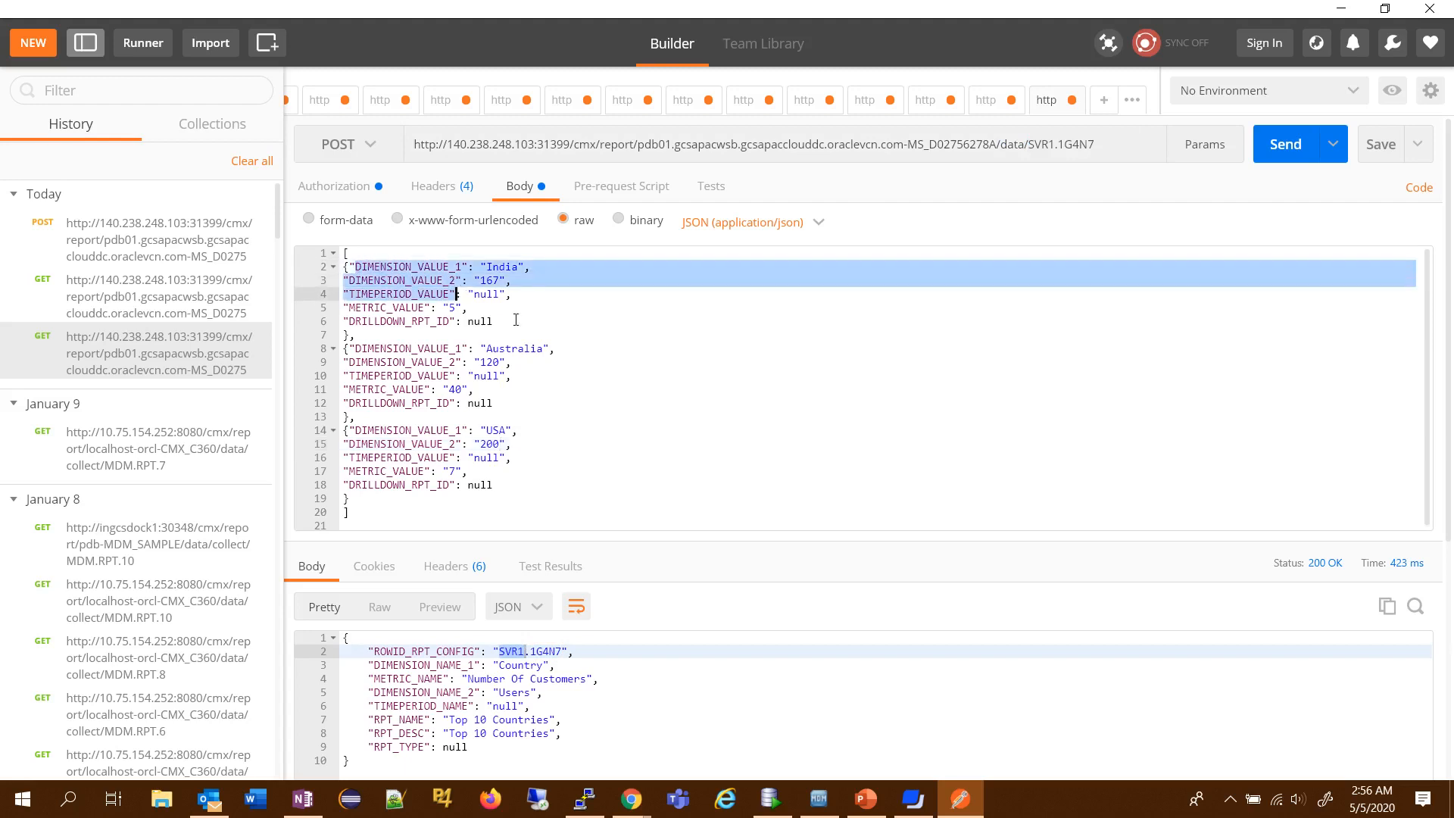
double_click(424, 322)
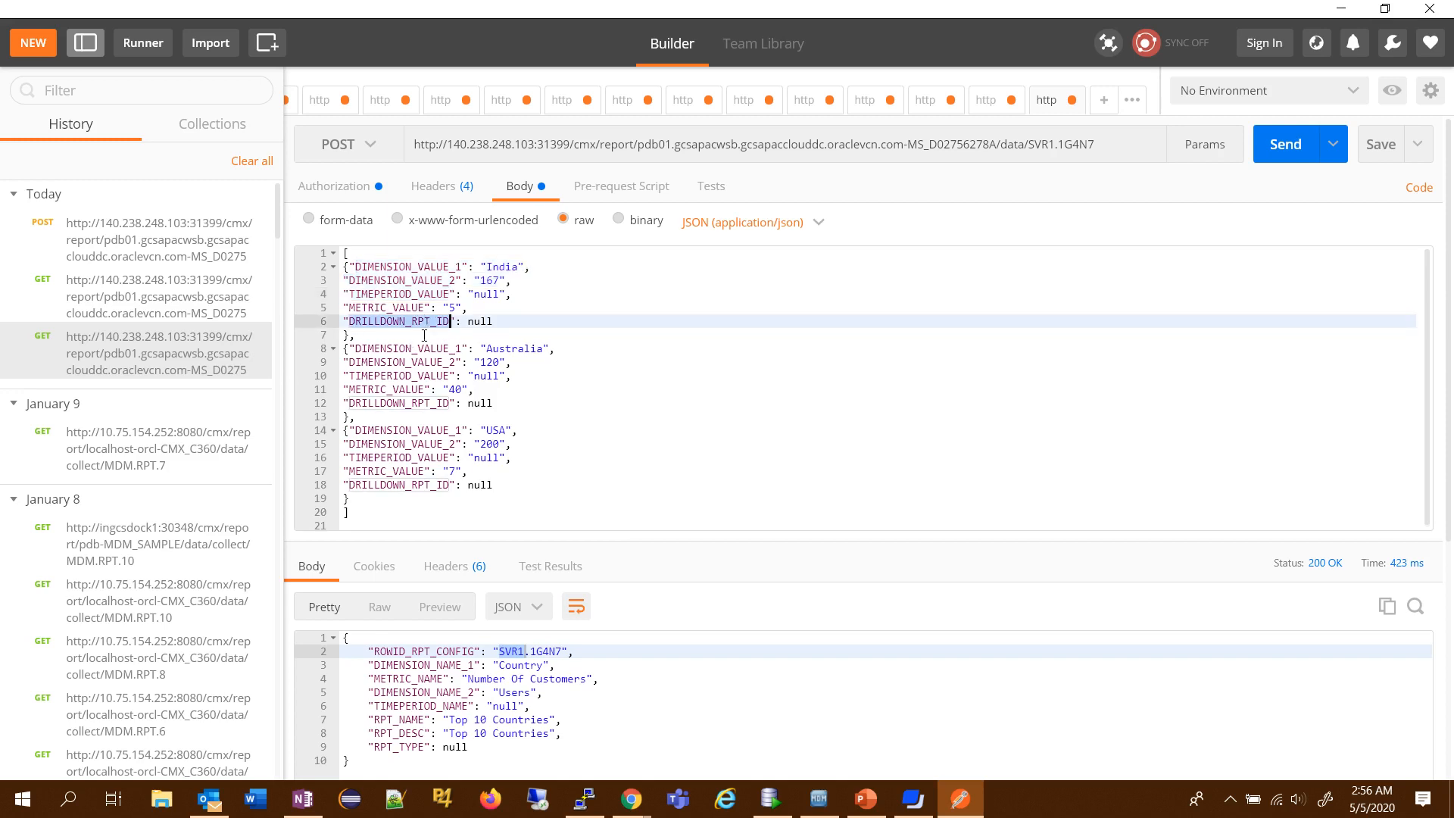
drag(468, 321, 497, 321)
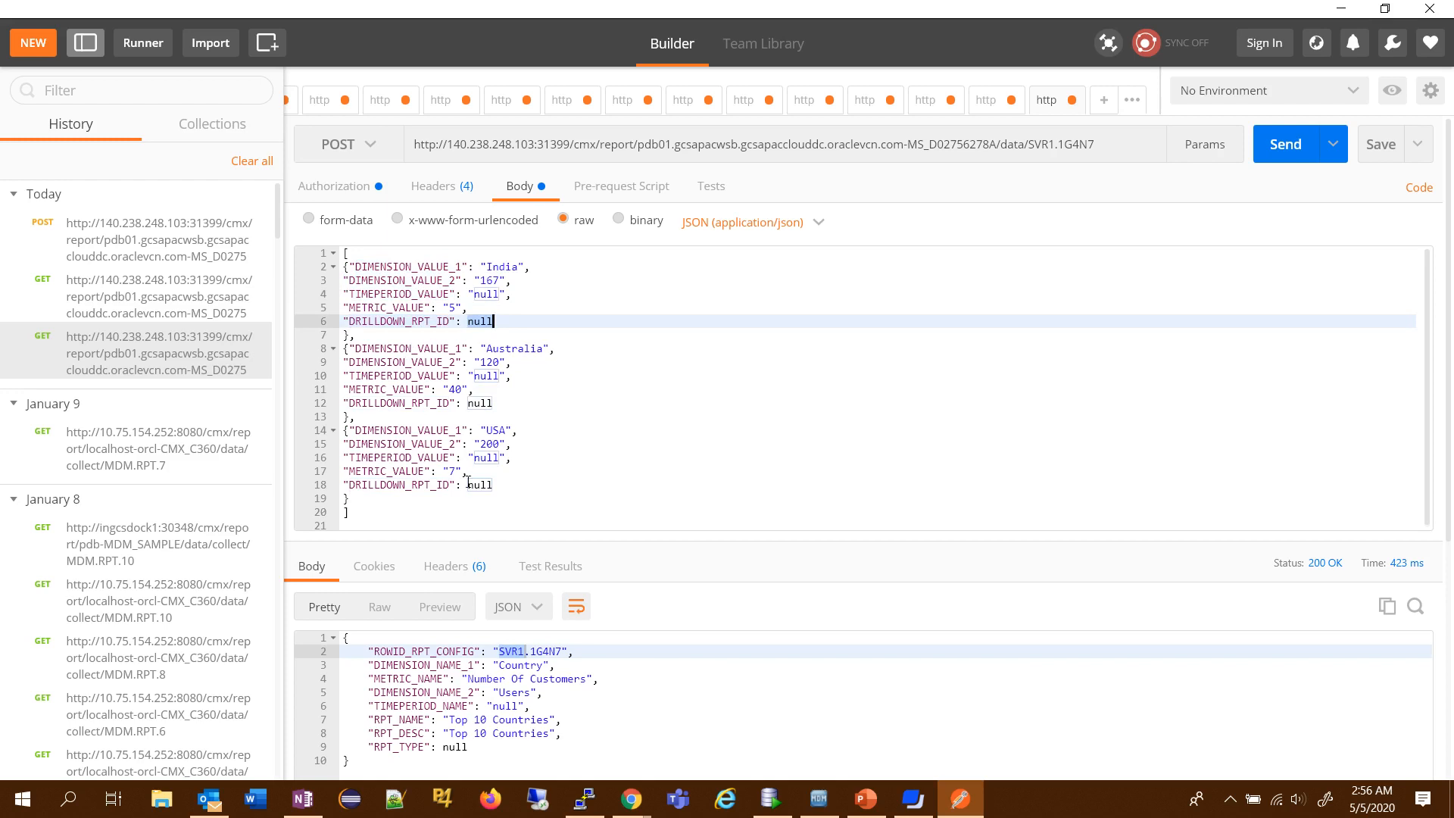
click(1285, 148)
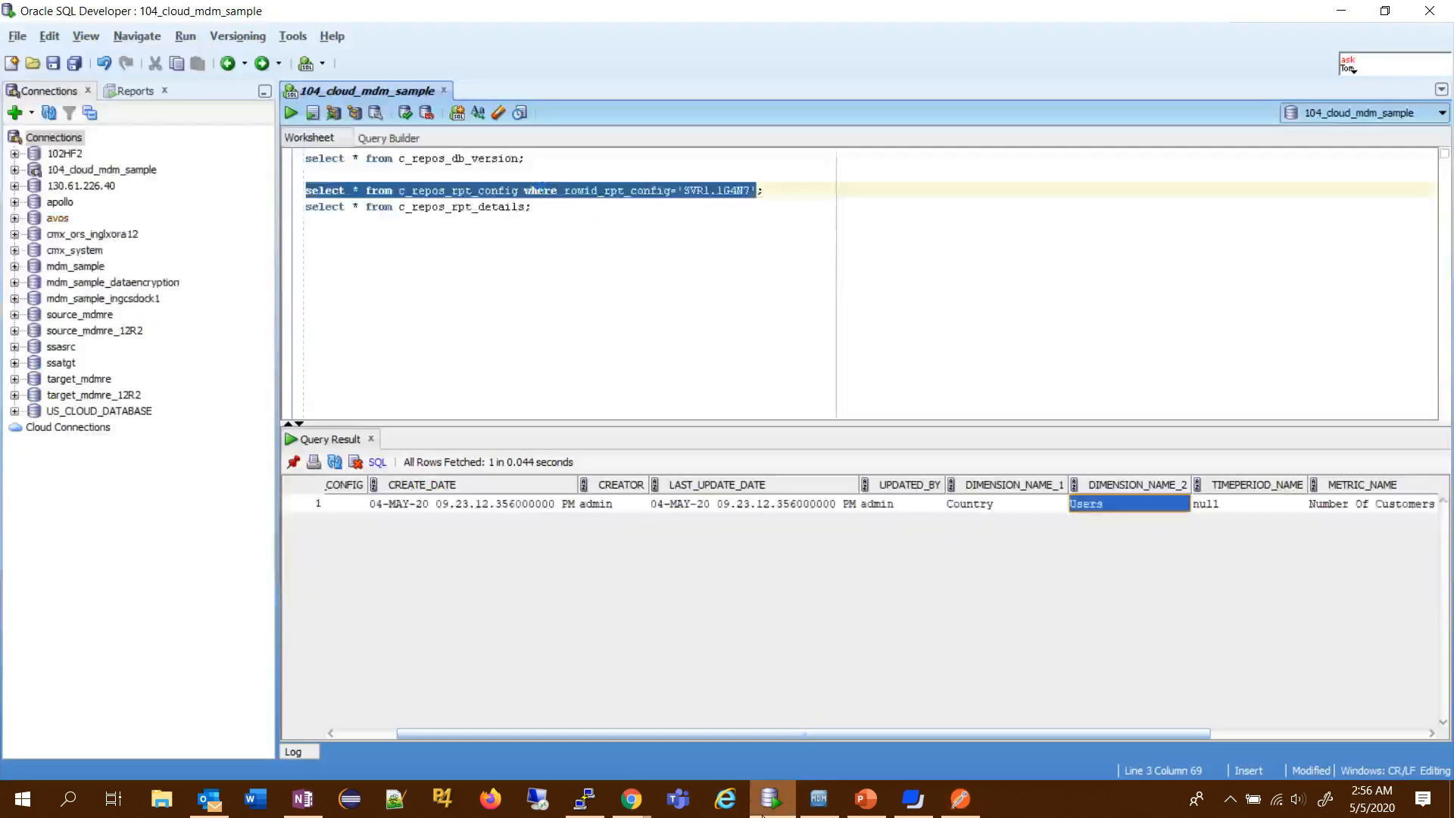
- Switch to SQL Developer and run the c_repos_rpt_details query filtered by rowid_rpt_config='SVR1.1G4N7'
click(771, 799)
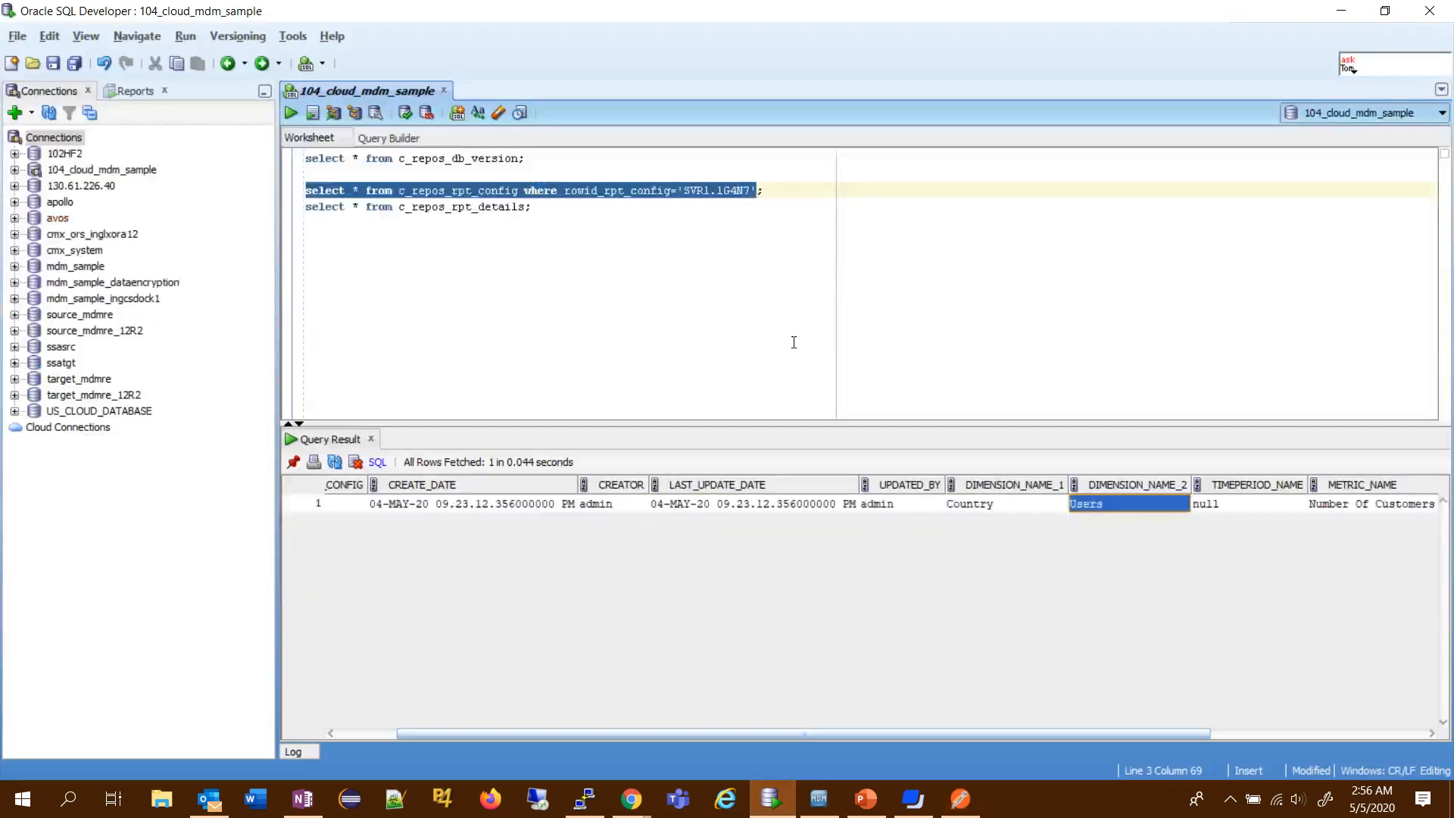
click(524, 210)
text(where )
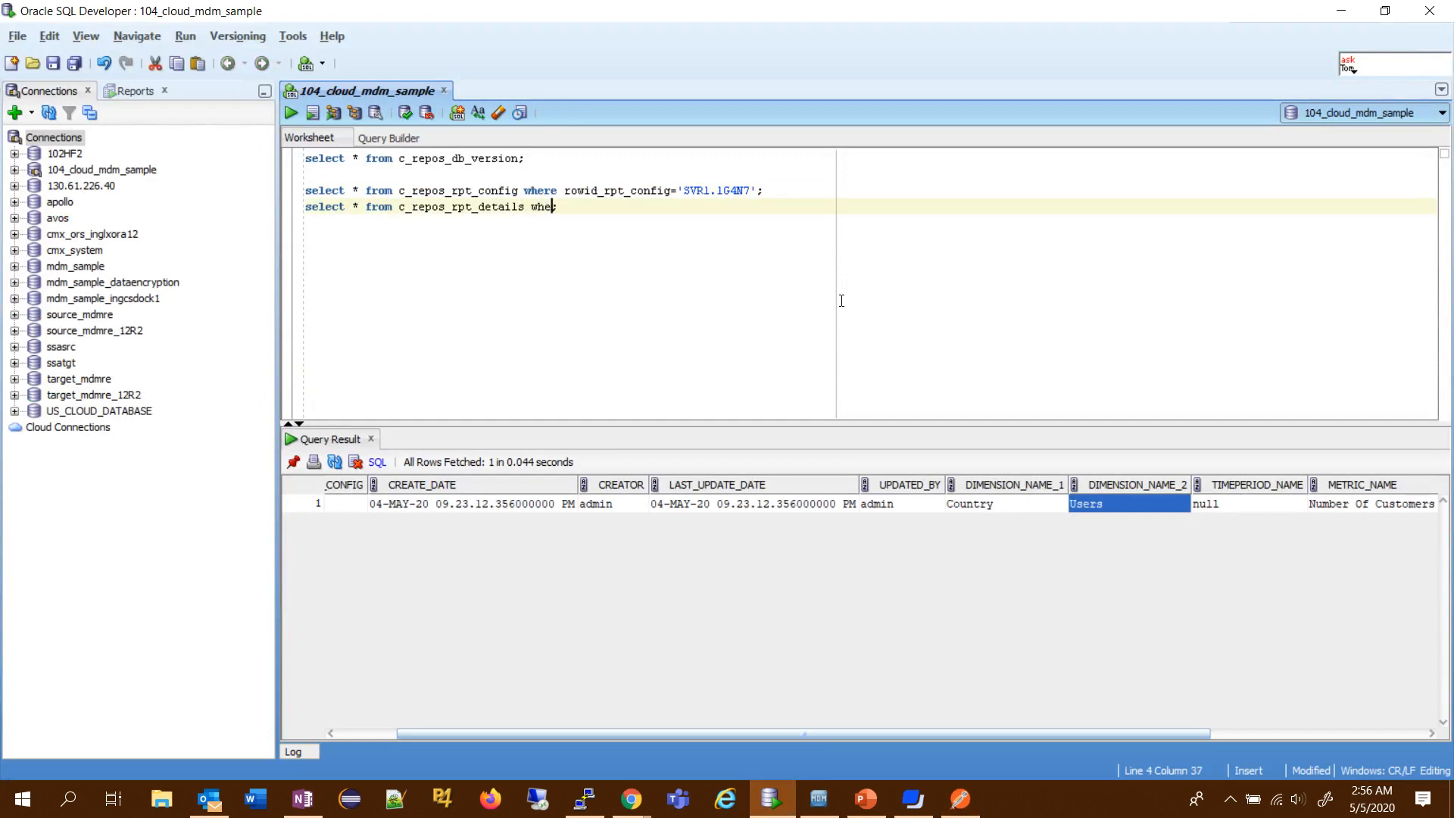
text(ro)
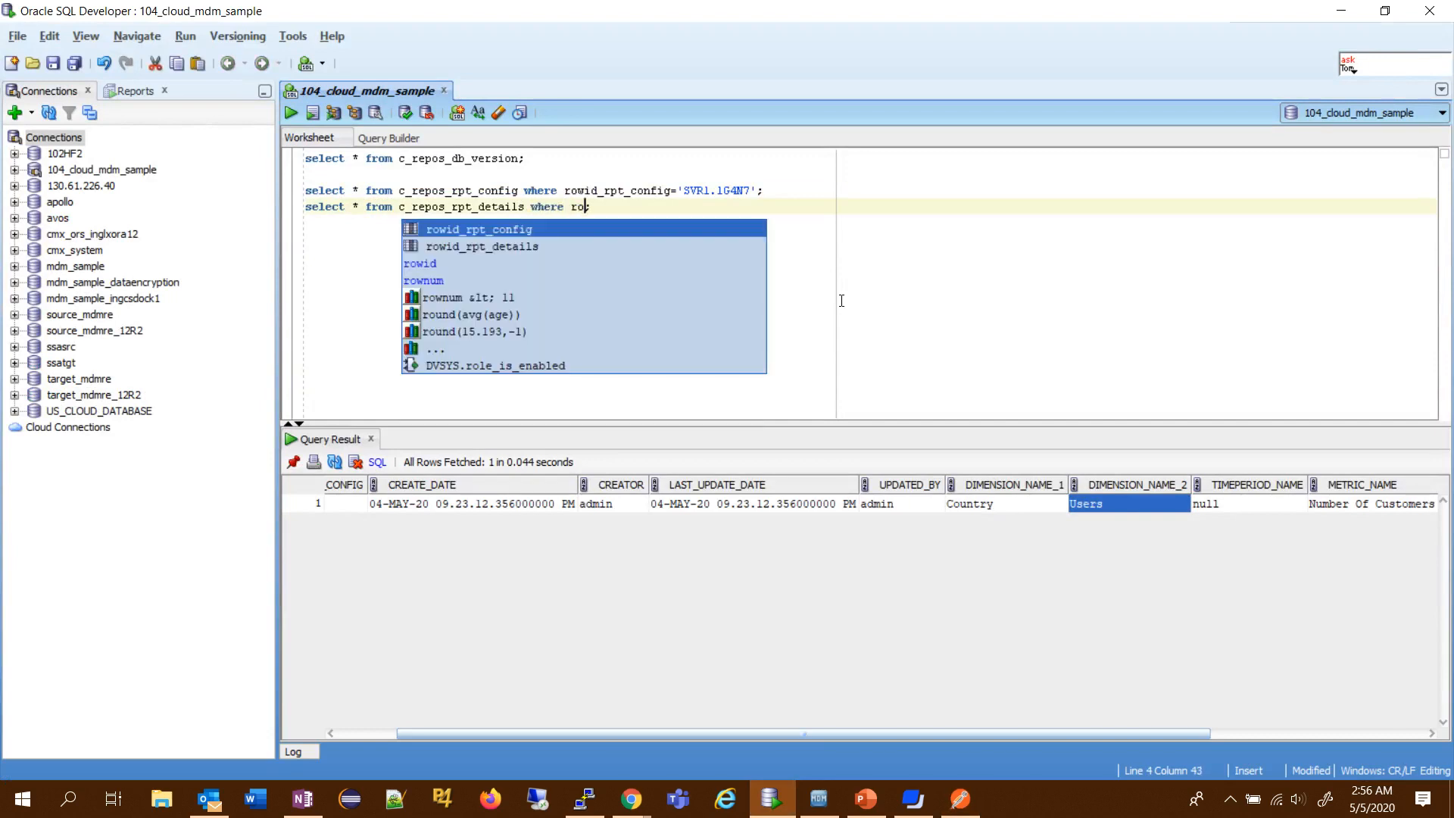
key(Return)
text(=)
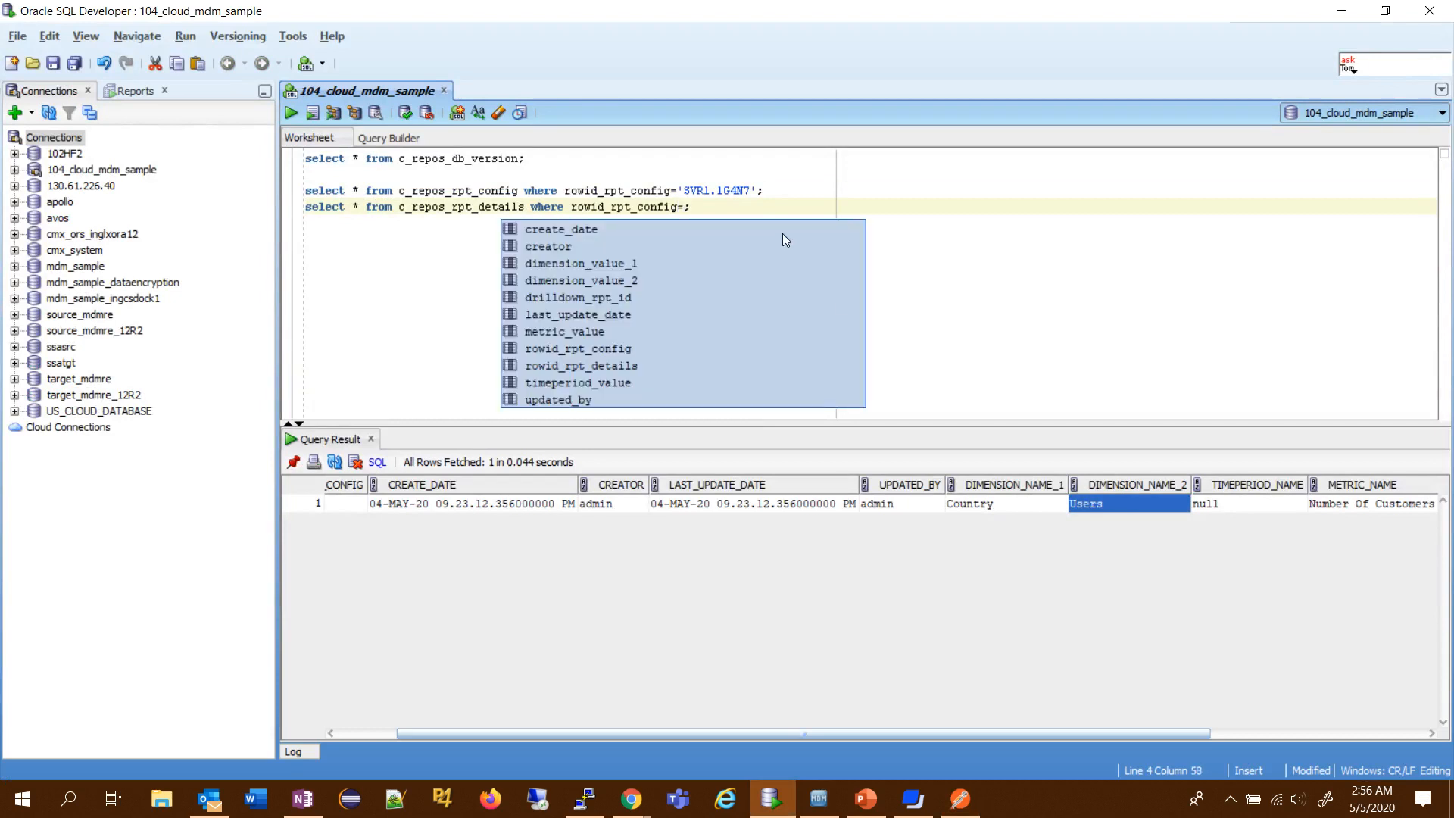
drag(683, 190, 752, 184)
key(ctrl+c)
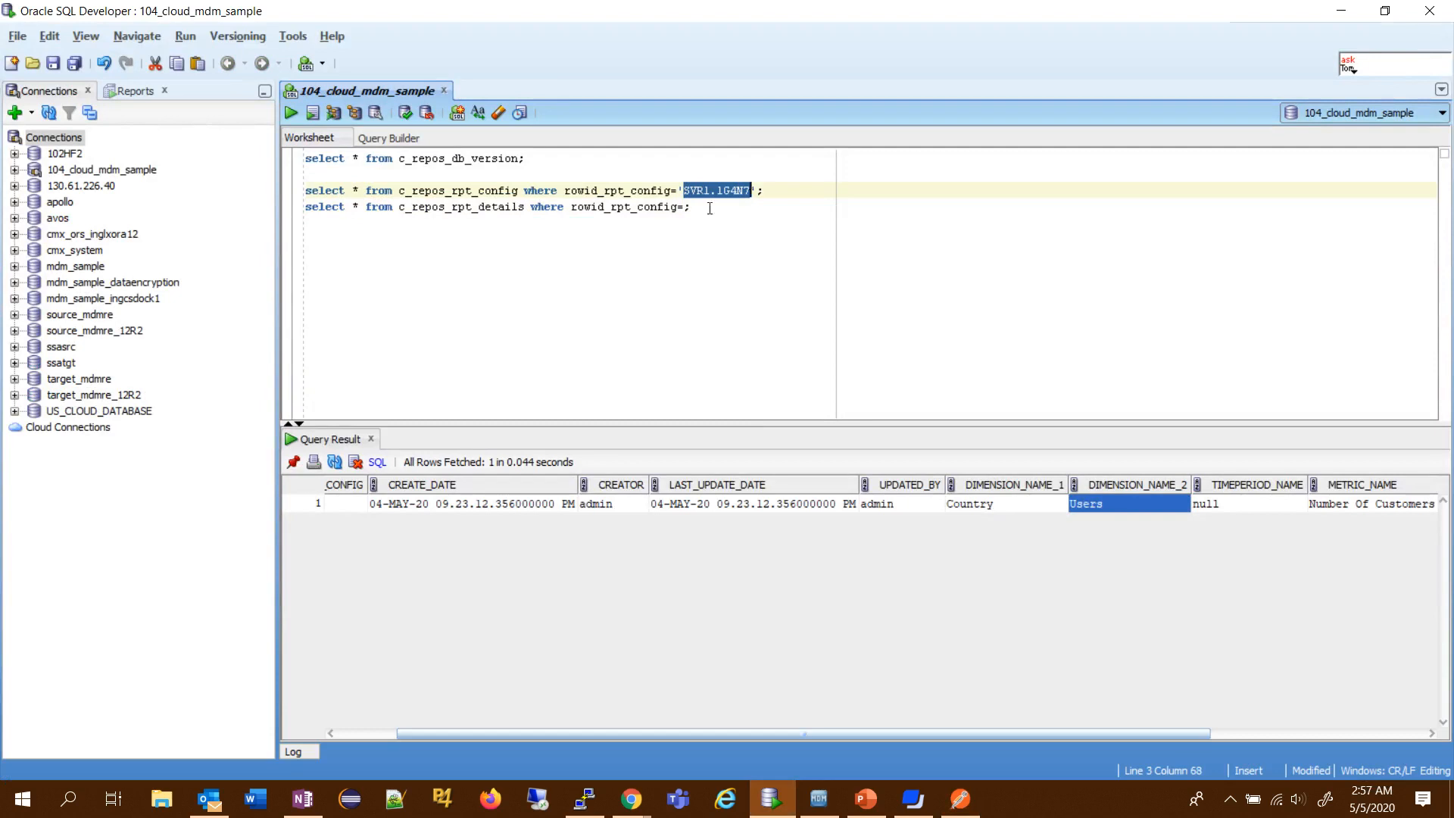
click(685, 206)
text(')
key(ctrl+v)
text(')
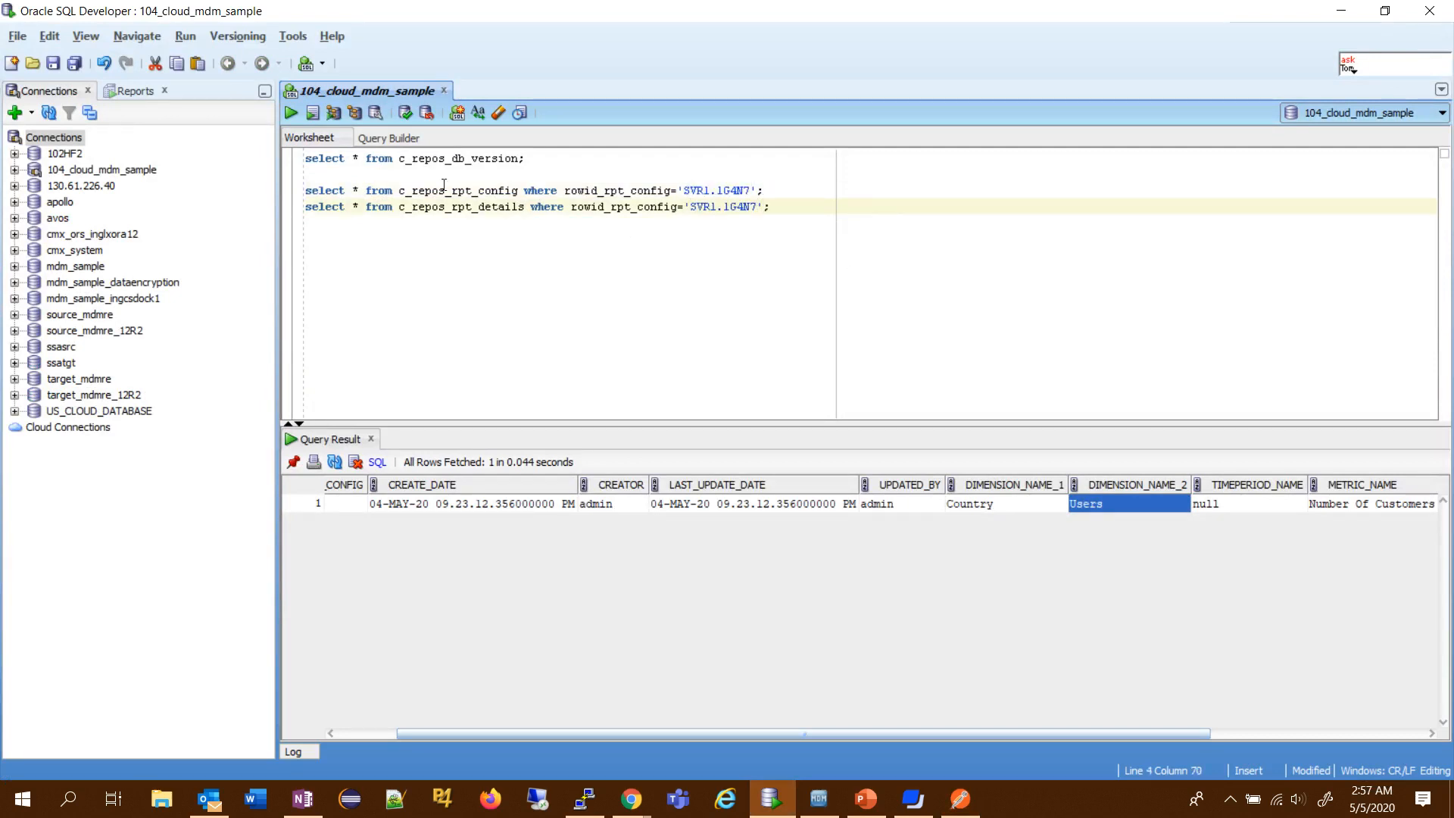
click(291, 112)
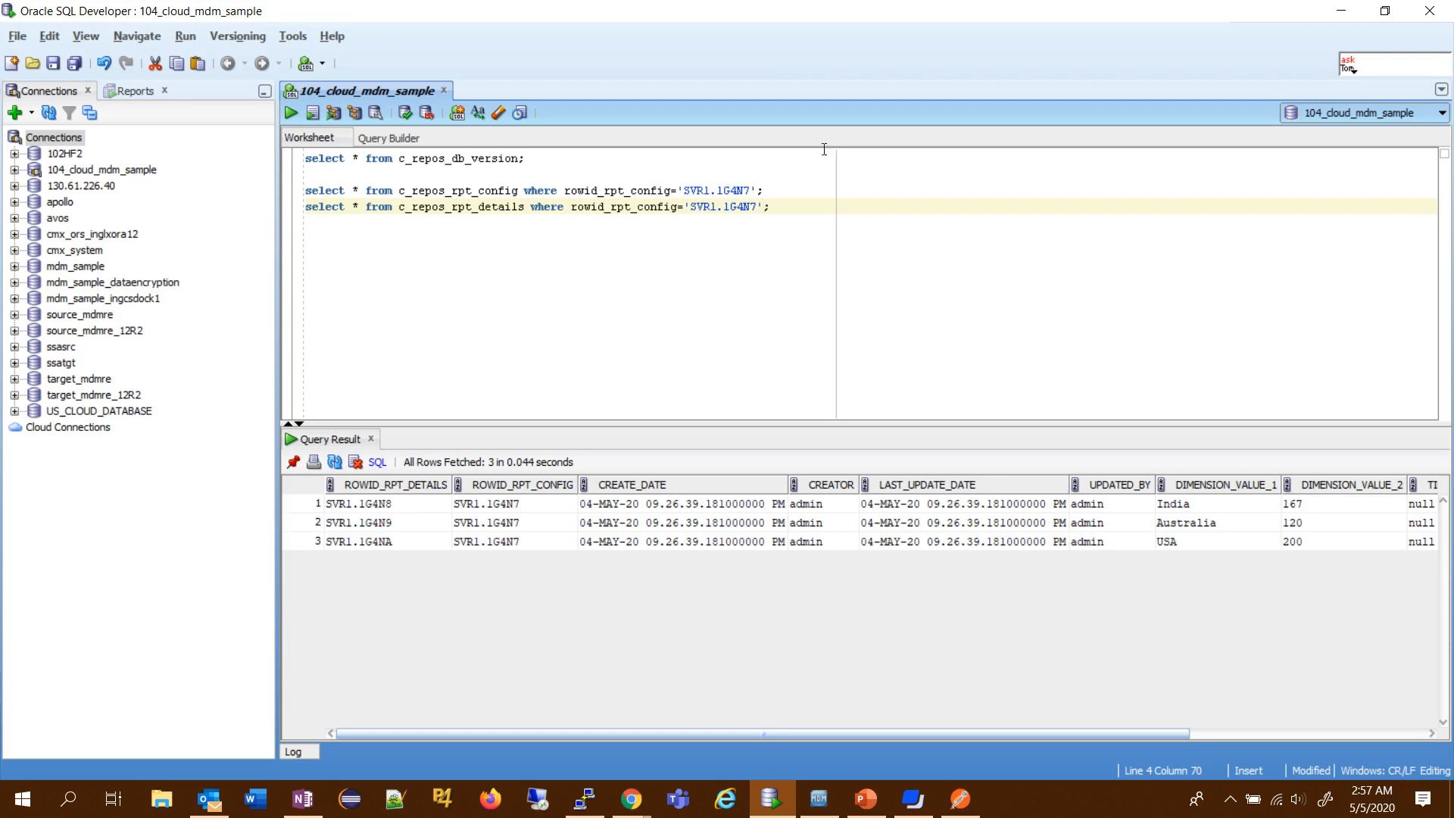
drag(781, 201, 288, 196)
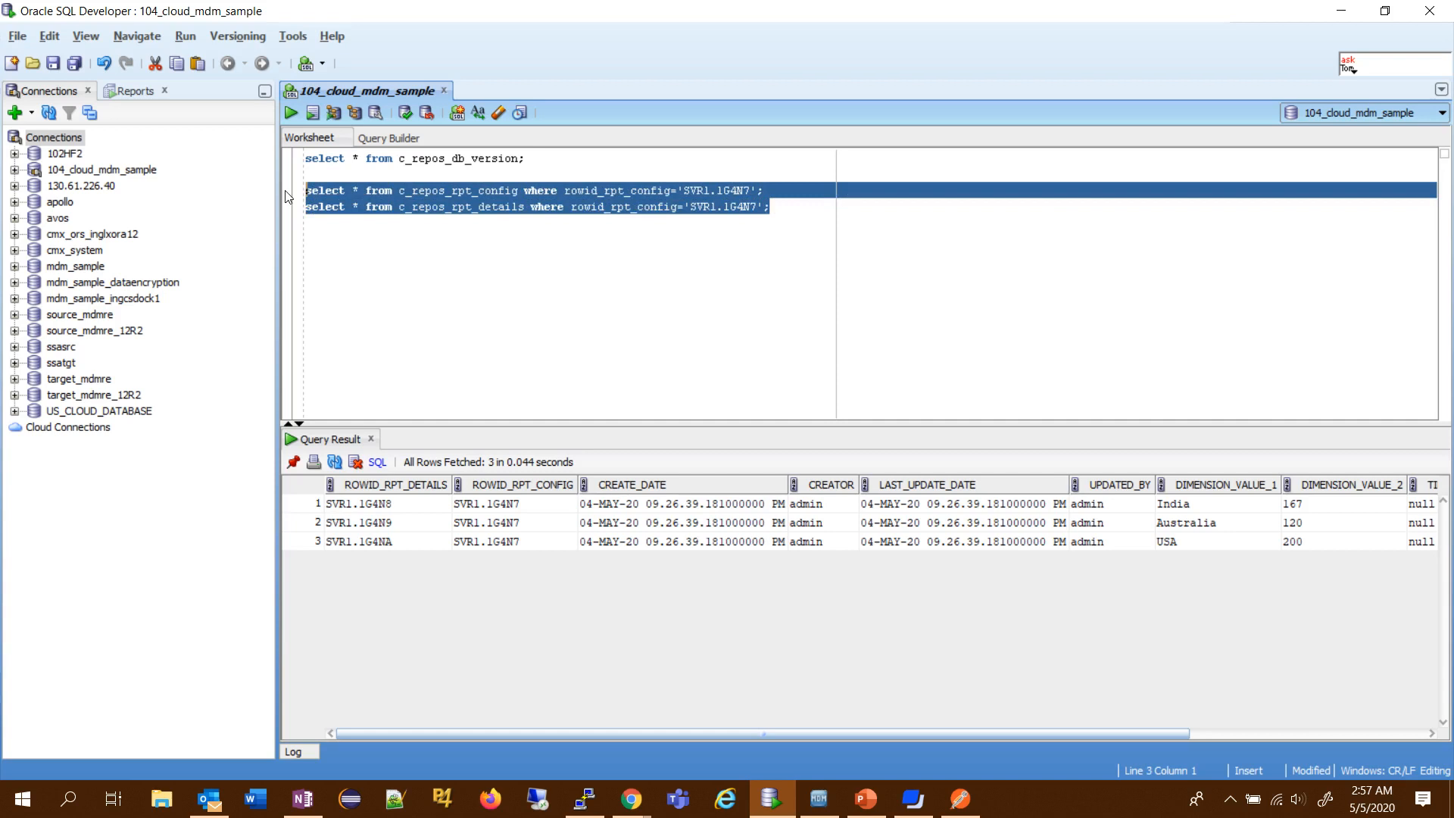